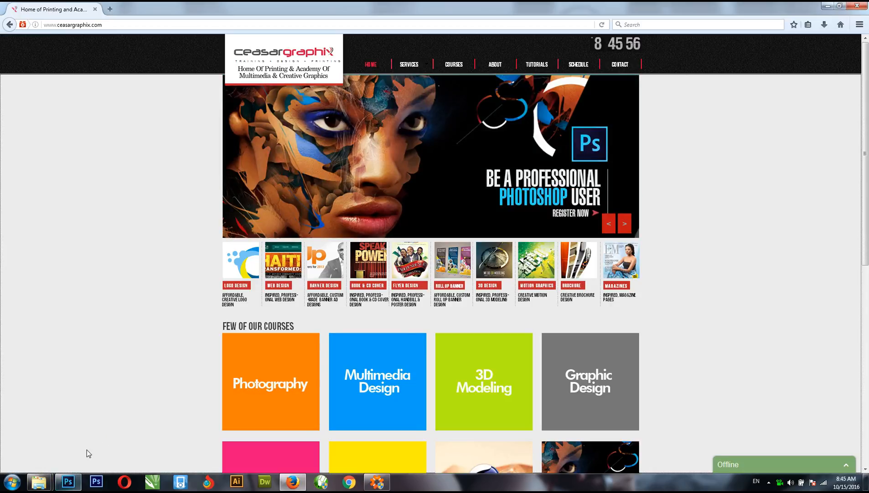
Step: View the art124.jpg flyer in Photoshop, then the source portraits in the images folder on Removable Disk (F:)
{"action": "left_click", "coordinate": [73, 478]}
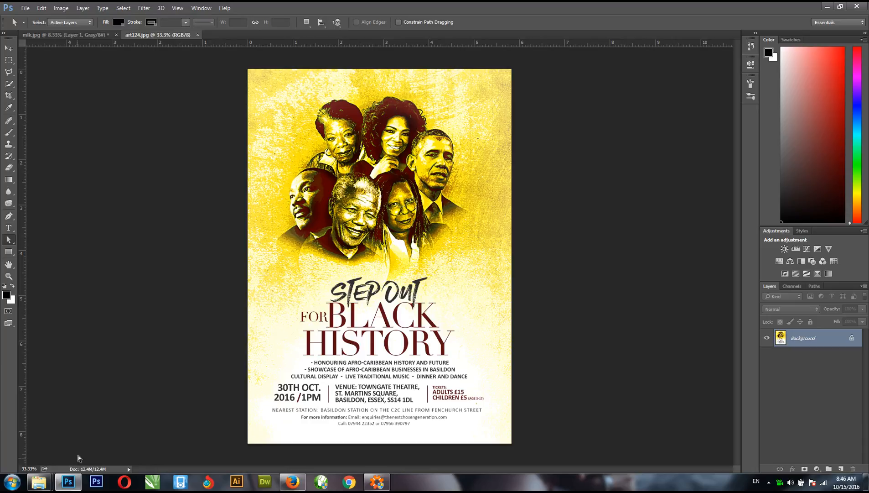
{"action": "mouse_move", "coordinate": [39, 482]}
{"action": "left_click", "coordinate": [58, 437]}
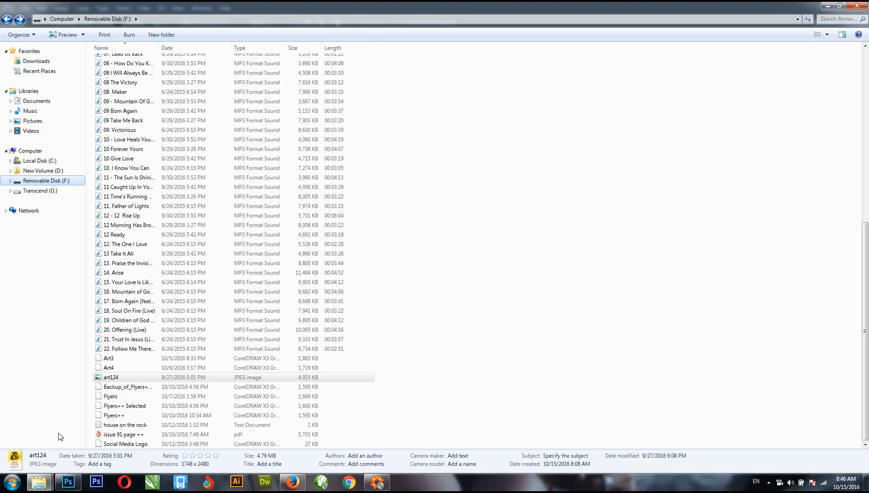
{"action": "left_click", "coordinate": [40, 482]}
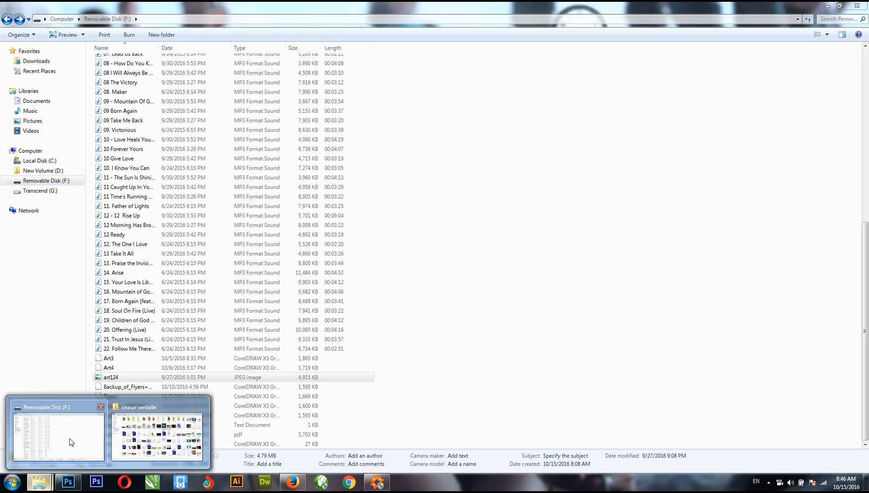
{"action": "left_click", "coordinate": [466, 184]}
{"action": "left_click_drag", "start_coordinate": [863, 319], "coordinate": [863, 138]}
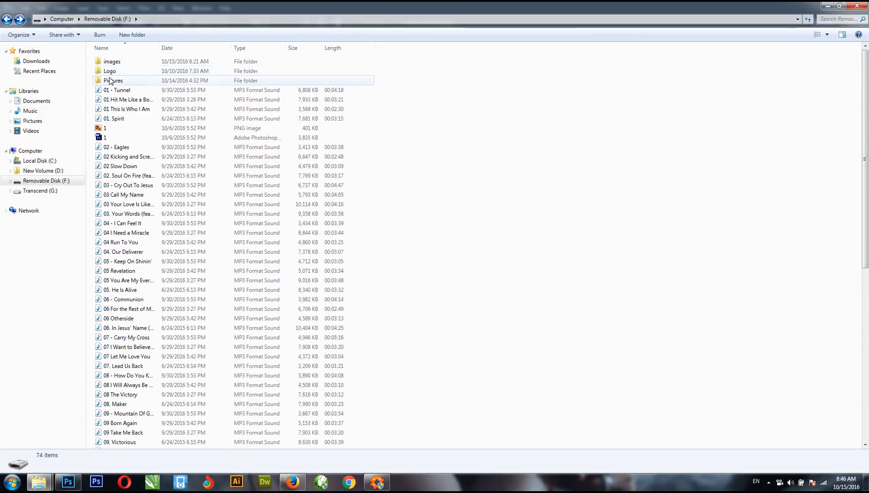
{"action": "double_click", "coordinate": [111, 62]}
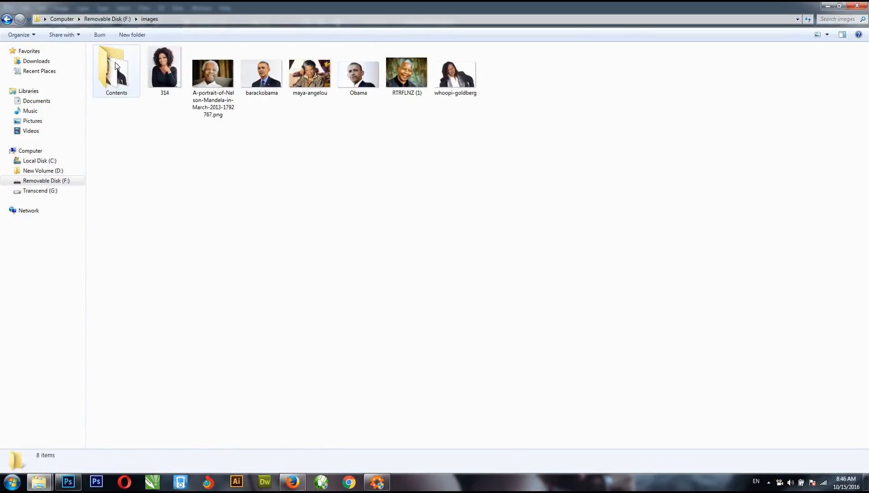
{"action": "left_click", "coordinate": [164, 73]}
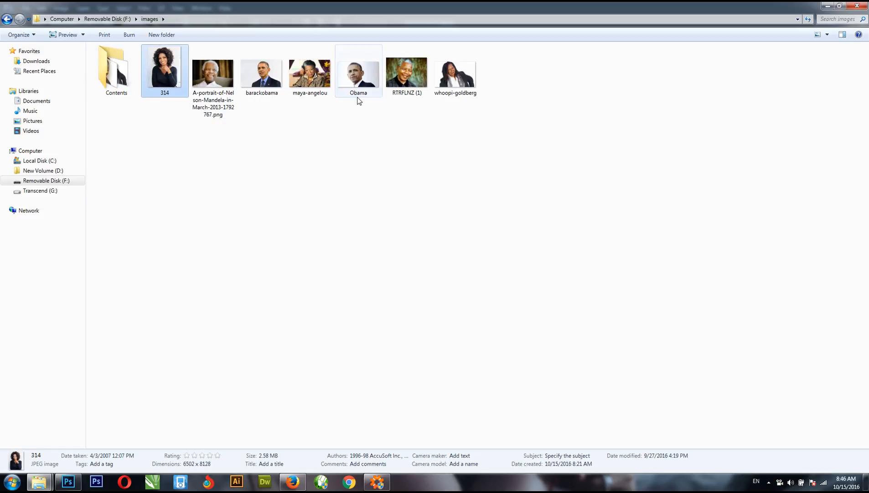
{"action": "left_click_drag", "start_coordinate": [509, 92], "coordinate": [192, 109]}
{"action": "left_click", "coordinate": [246, 167]}
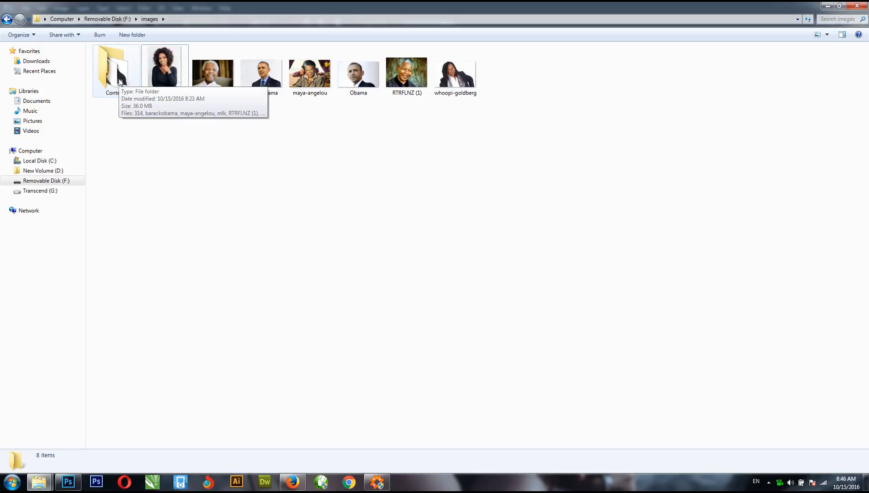
Step: Open the Contents folder and look through the prepared portrait files one by one, from whoopi-goldberg to 314
{"action": "double_click", "coordinate": [119, 82]}
{"action": "left_click", "coordinate": [404, 84]}
{"action": "left_click", "coordinate": [315, 81]}
{"action": "left_click", "coordinate": [262, 82]}
{"action": "left_click", "coordinate": [214, 83]}
{"action": "left_click", "coordinate": [164, 83]}
{"action": "left_click", "coordinate": [120, 78]}
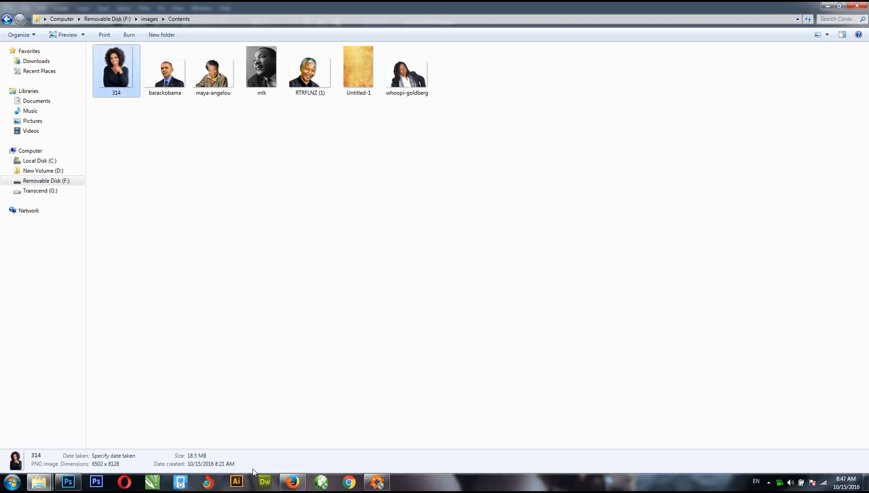
Step: Review the art124.jpg flyer in Photoshop alongside the Untitled-1 texture image in the Contents folder
{"action": "left_click", "coordinate": [68, 481]}
{"action": "left_click", "coordinate": [69, 481]}
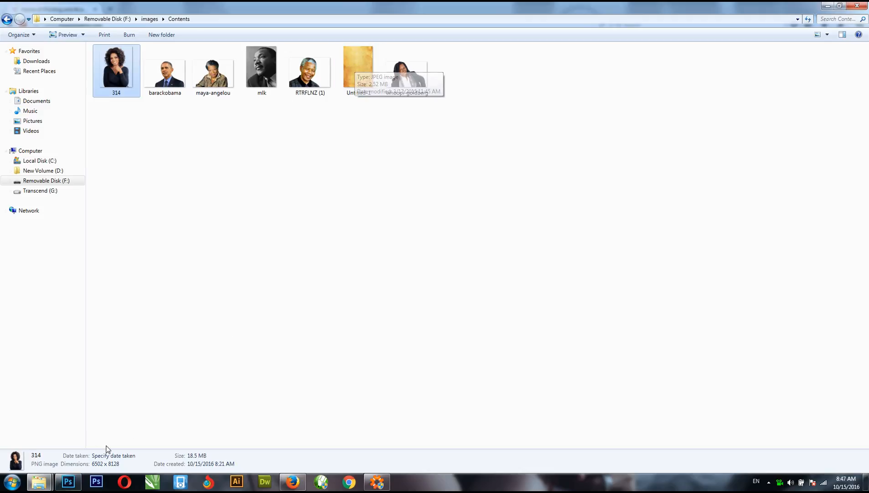
{"action": "left_click", "coordinate": [70, 482]}
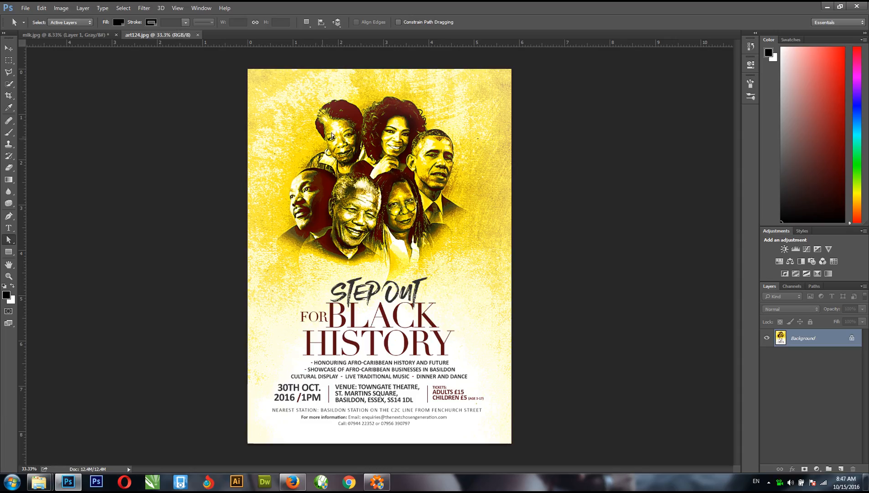
{"action": "mouse_move", "coordinate": [40, 485]}
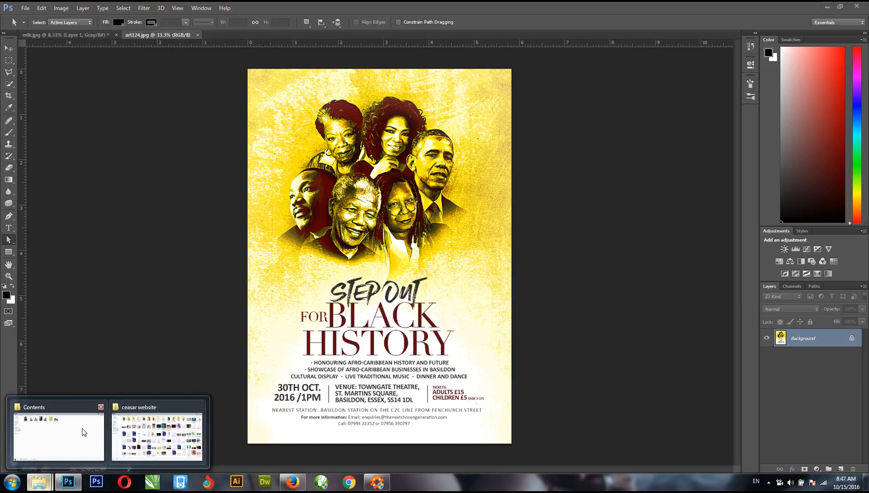
{"action": "left_click", "coordinate": [58, 435]}
{"action": "left_click", "coordinate": [369, 79]}
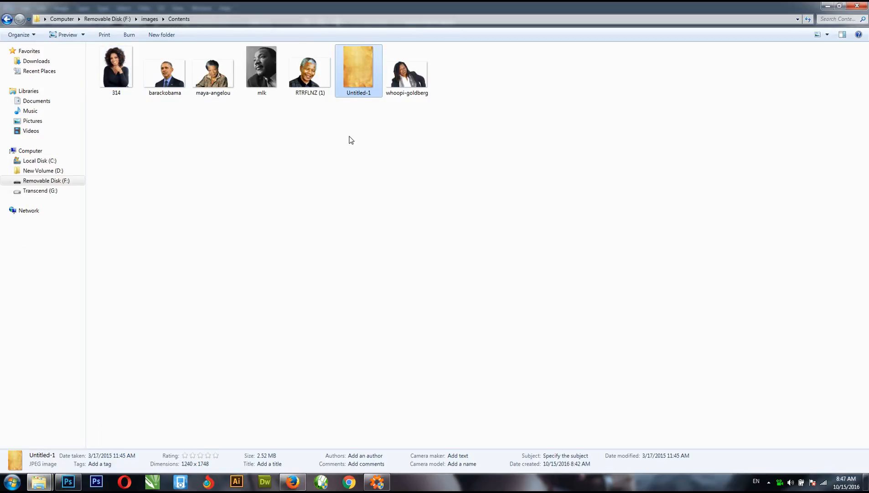
{"action": "left_click", "coordinate": [68, 481]}
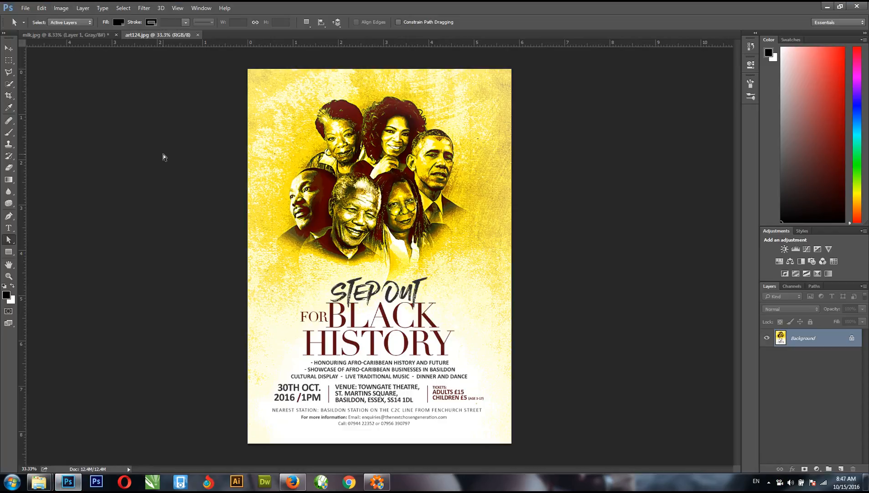
Step: Create a new document with the International Paper preset at A6 size
{"action": "left_click", "coordinate": [25, 8]}
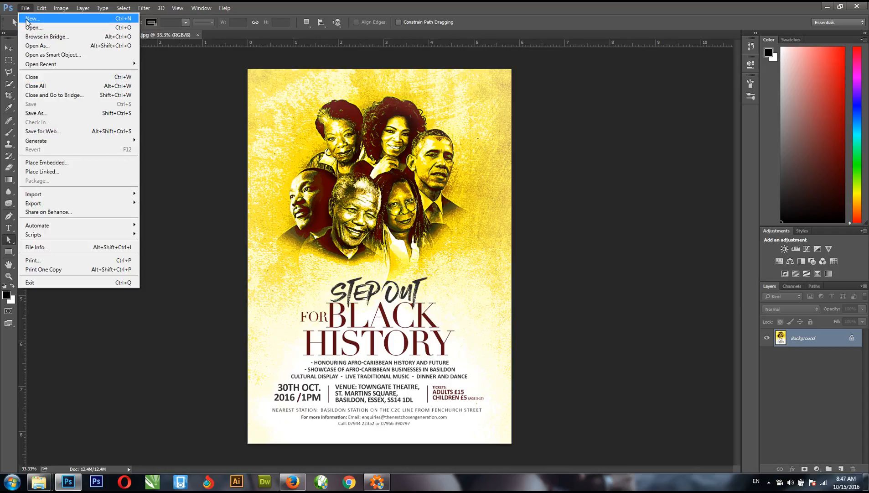
{"action": "left_click", "coordinate": [26, 19]}
{"action": "left_click", "coordinate": [273, 82]}
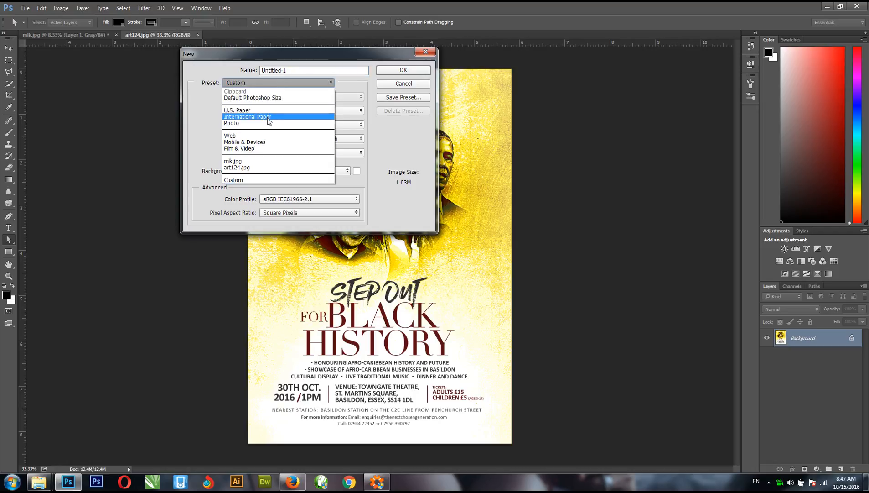
{"action": "left_click", "coordinate": [268, 117]}
{"action": "left_click", "coordinate": [280, 97]}
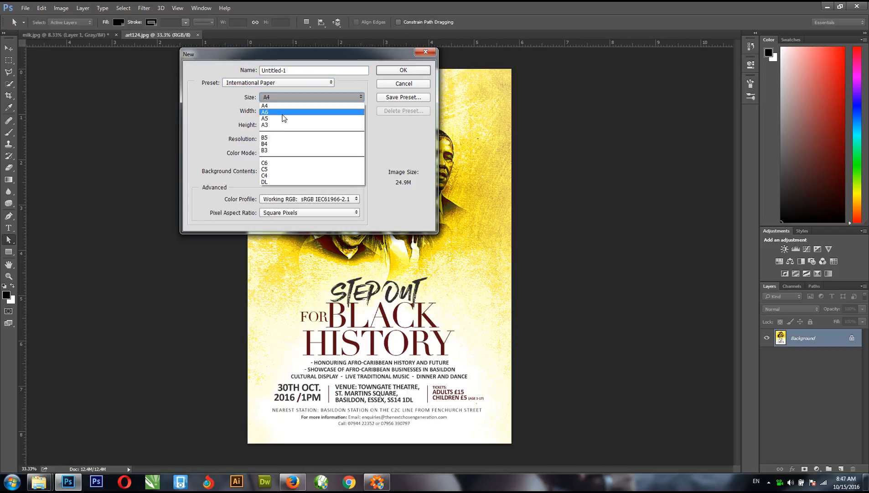
{"action": "left_click", "coordinate": [283, 118]}
{"action": "left_click", "coordinate": [403, 70]}
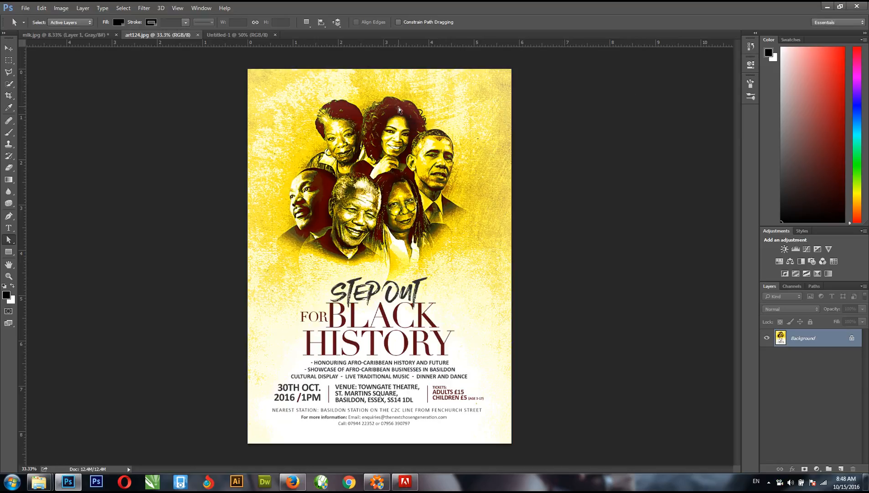
Step: Bring up the new blank document and quit the Adobe Application Manager installer
{"action": "left_click", "coordinate": [245, 34]}
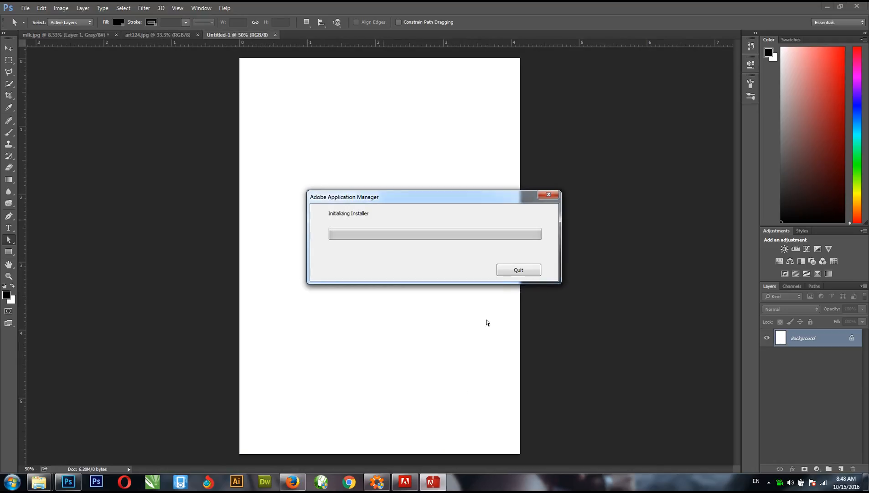
{"action": "left_click", "coordinate": [519, 269]}
{"action": "left_click", "coordinate": [421, 270]}
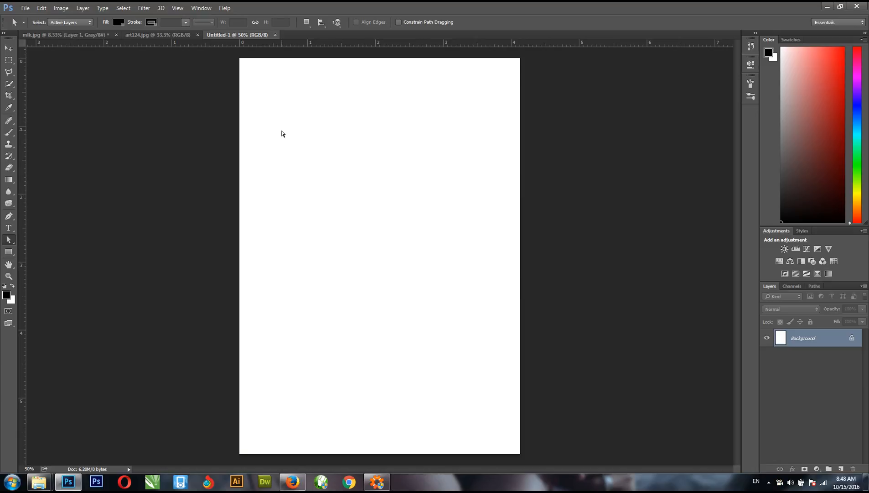
Step: Place the Untitled-1 parchment texture from the Contents folder into the blank document and enlarge it beyond the canvas edges
{"action": "mouse_move", "coordinate": [39, 481]}
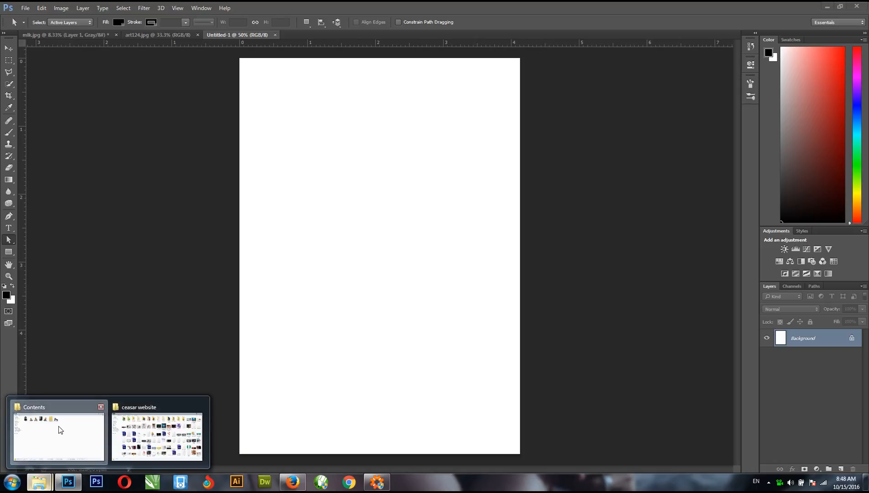
{"action": "left_click", "coordinate": [60, 429]}
{"action": "left_click_drag", "start_coordinate": [366, 61], "coordinate": [295, 311]}
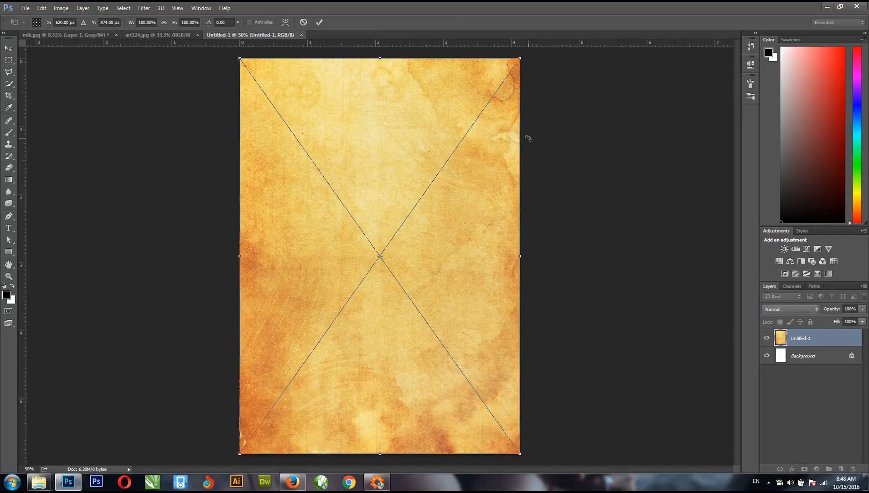
{"action": "key", "text": "ctrl+minus"}
{"action": "key", "text": "ctrl+minus"}
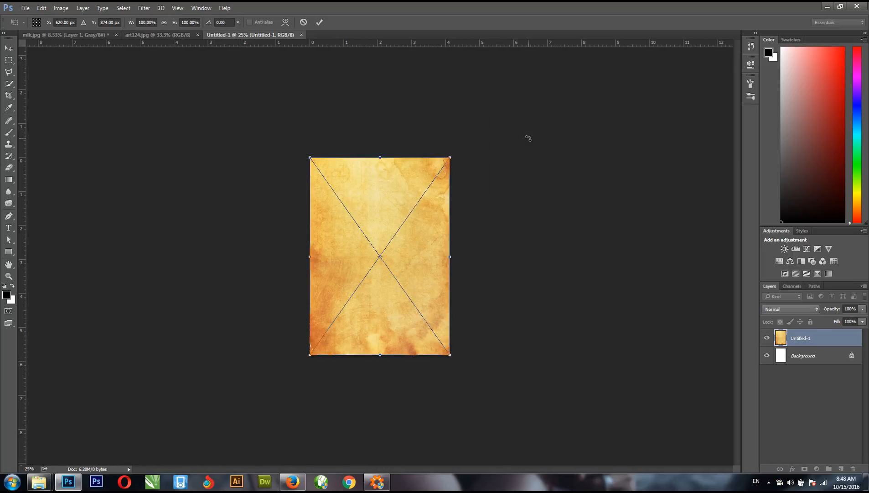
{"action": "left_click_drag", "start_coordinate": [451, 154], "coordinate": [496, 135]}
{"action": "key", "text": "Return"}
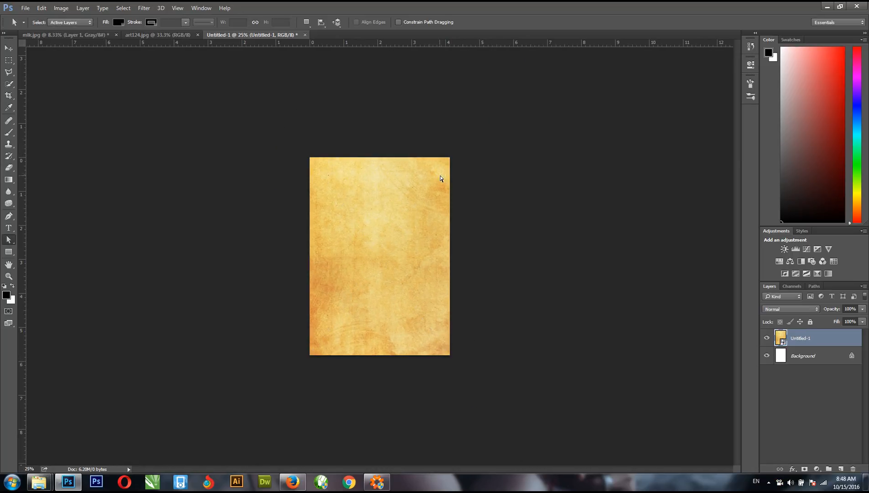
Step: Check the mlk file in the Contents folder, then copy the cut-out portrait layer from mlk.jpg into the parchment document
{"action": "key", "text": "v"}
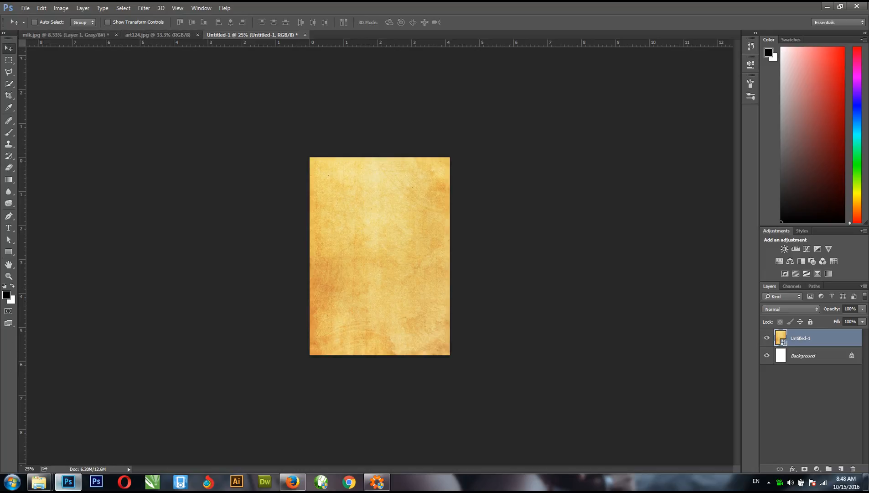
{"action": "mouse_move", "coordinate": [39, 481]}
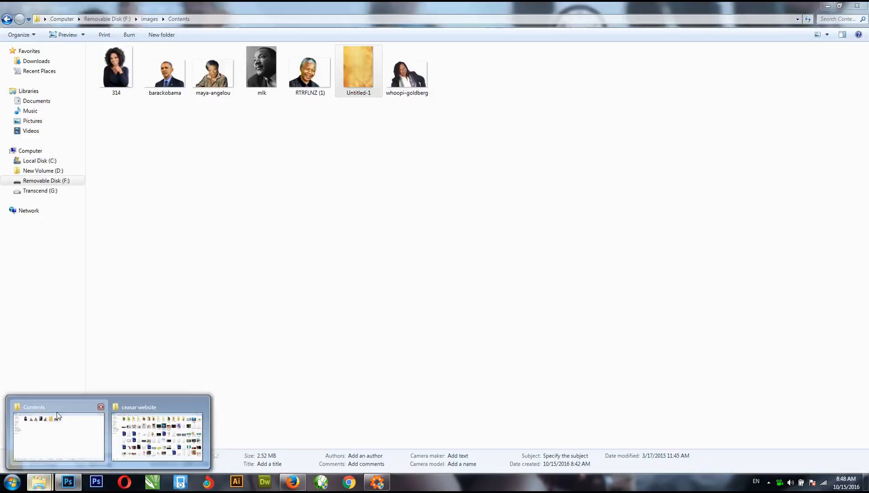
{"action": "left_click", "coordinate": [71, 425]}
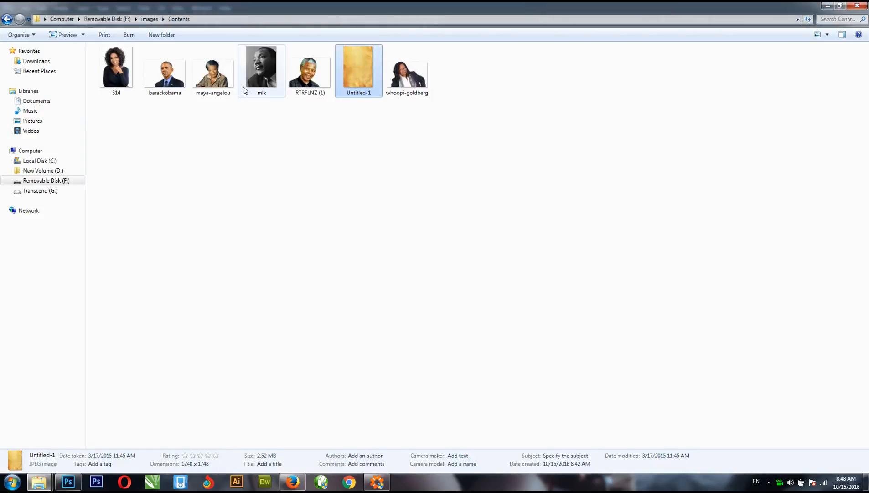
{"action": "left_click", "coordinate": [264, 75]}
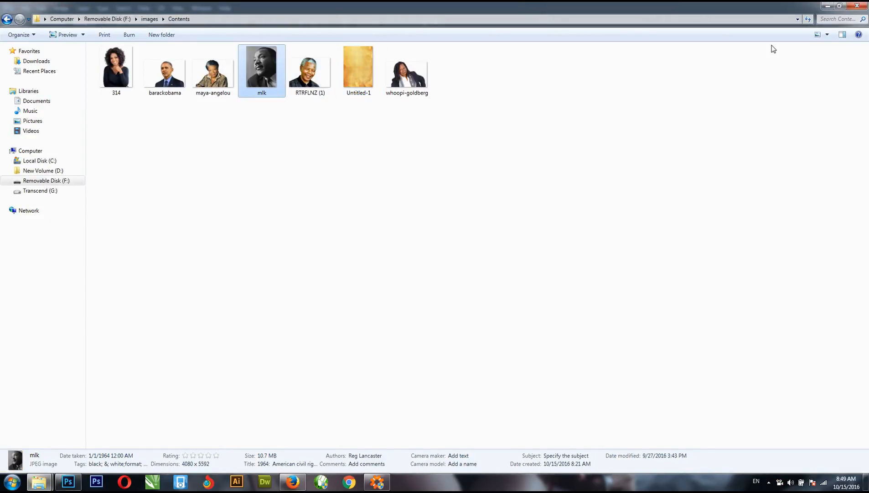
{"action": "left_click", "coordinate": [828, 6]}
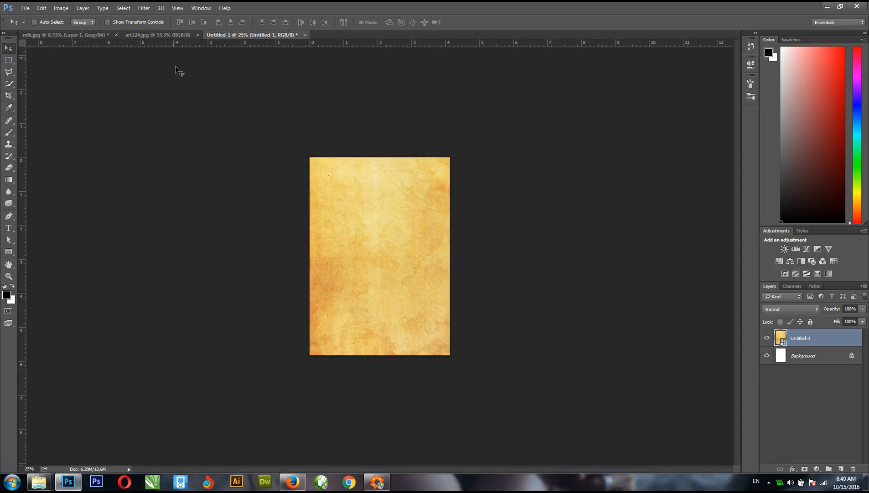
{"action": "left_click", "coordinate": [140, 35]}
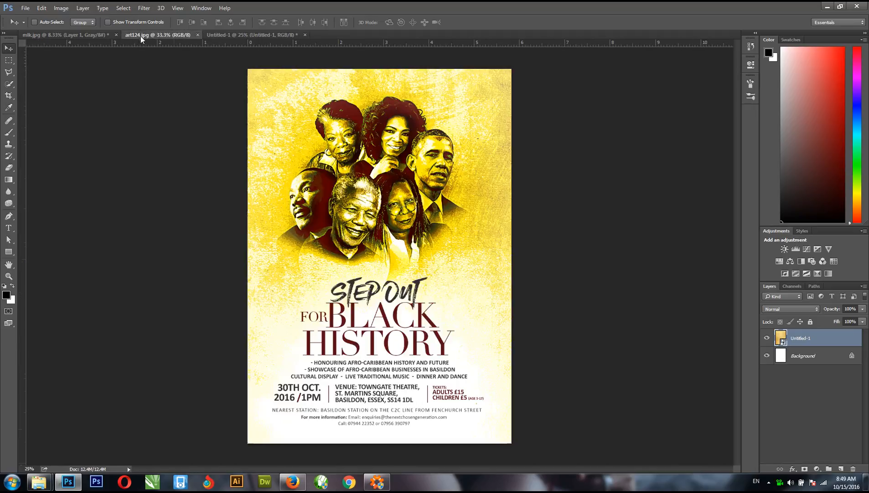
{"action": "left_click", "coordinate": [56, 30]}
{"action": "left_click", "coordinate": [61, 34]}
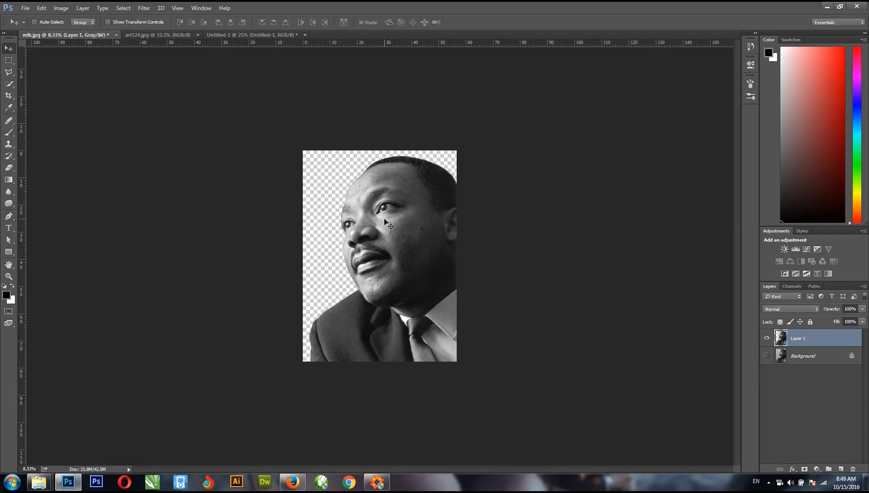
{"action": "left_click_drag", "start_coordinate": [393, 251], "coordinate": [389, 300]}
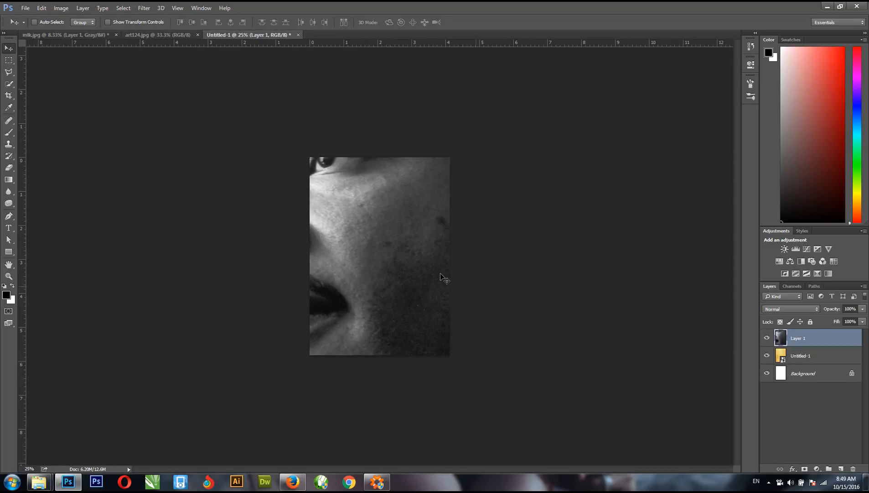
Step: Shift the oversized portrait upward on the canvas and convert its layer to a smart object
{"action": "left_click_drag", "start_coordinate": [368, 236], "coordinate": [365, 210]}
{"action": "right_click", "coordinate": [816, 335]}
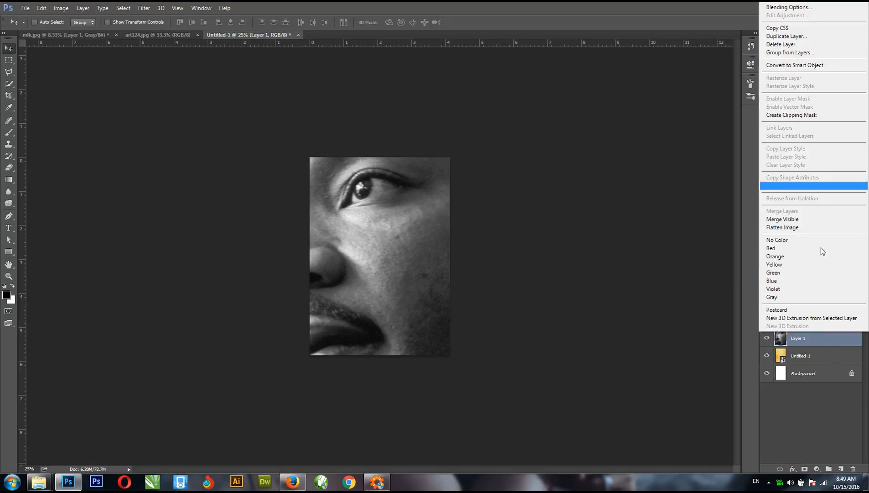
{"action": "left_click", "coordinate": [819, 68]}
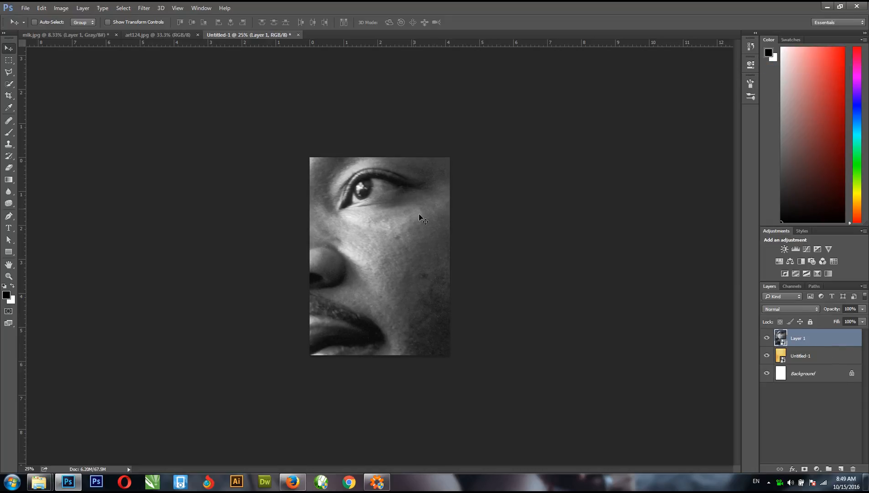
Step: Scale the portrait down to about 2.5 inches tall and position it on the left half of the canvas
{"action": "left_click_drag", "start_coordinate": [412, 188], "coordinate": [410, 242]}
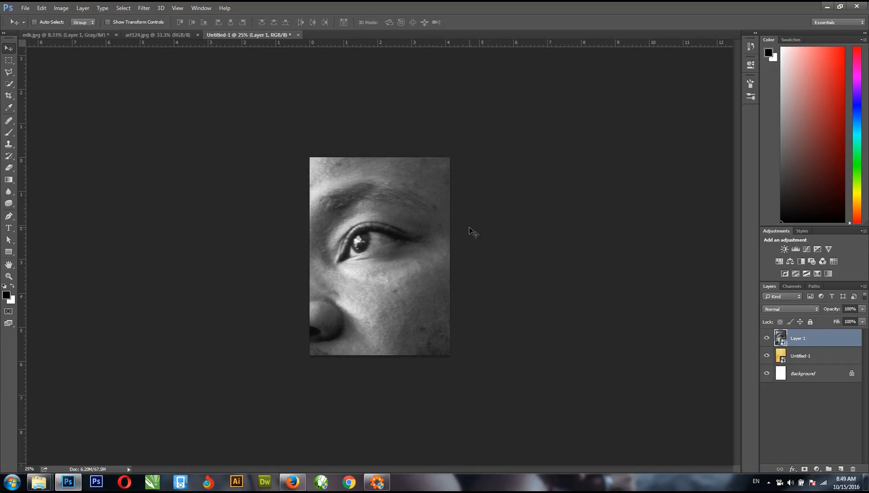
{"action": "key", "text": "ctrl+t"}
{"action": "left_click_drag", "start_coordinate": [580, 85], "coordinate": [363, 222]}
{"action": "key", "text": "Return"}
Step: Rename the black-and-white portrait's smart object layer to Martin
{"action": "double_click", "coordinate": [793, 339]}
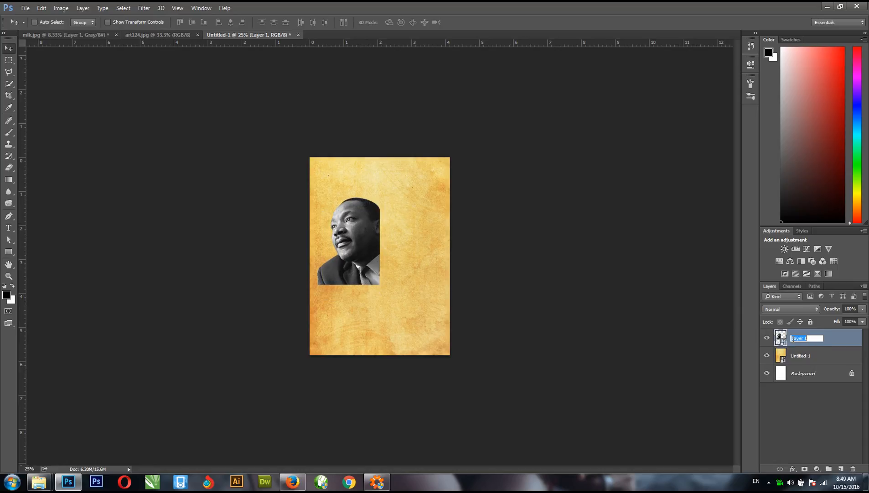
{"action": "type", "text": "Martin"}
{"action": "key", "text": "Return"}
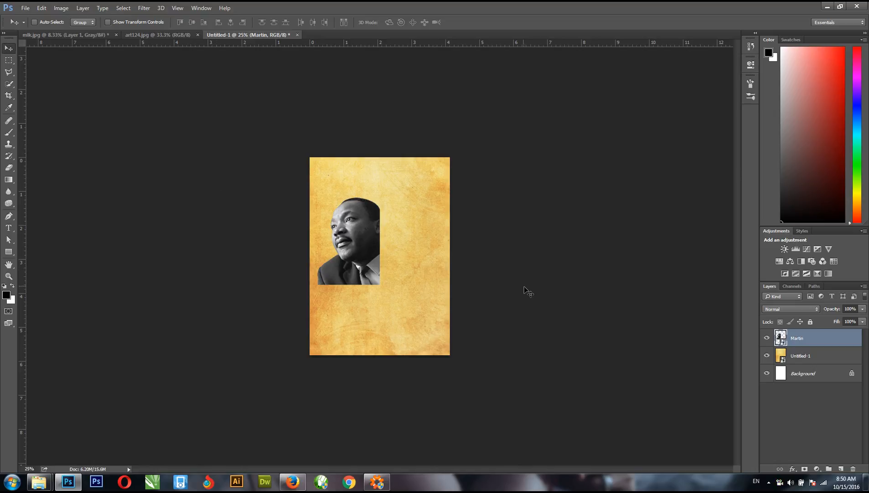
Step: Place the 314, barackobama, maya-angelou, RTRFLNZ (1) and whoopi-goldberg images from the Contents folder into the parchment document
{"action": "left_click", "coordinate": [43, 482]}
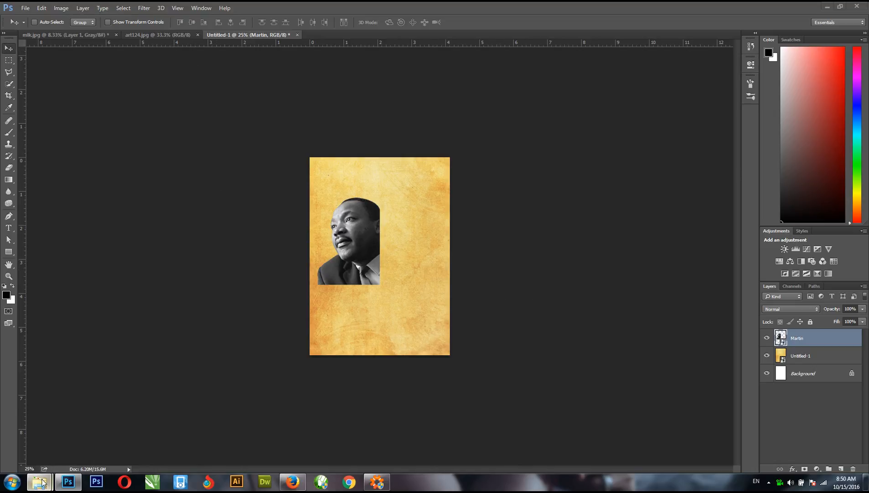
{"action": "left_click", "coordinate": [50, 436]}
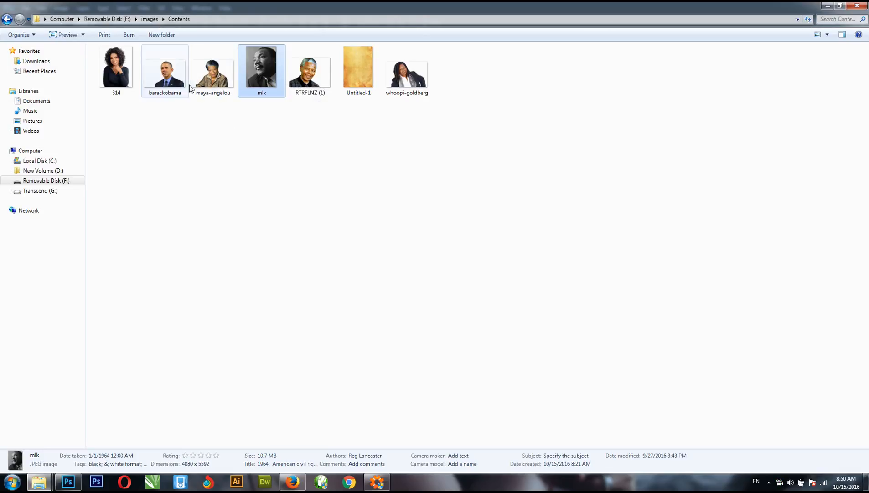
{"action": "left_click", "coordinate": [115, 75]}
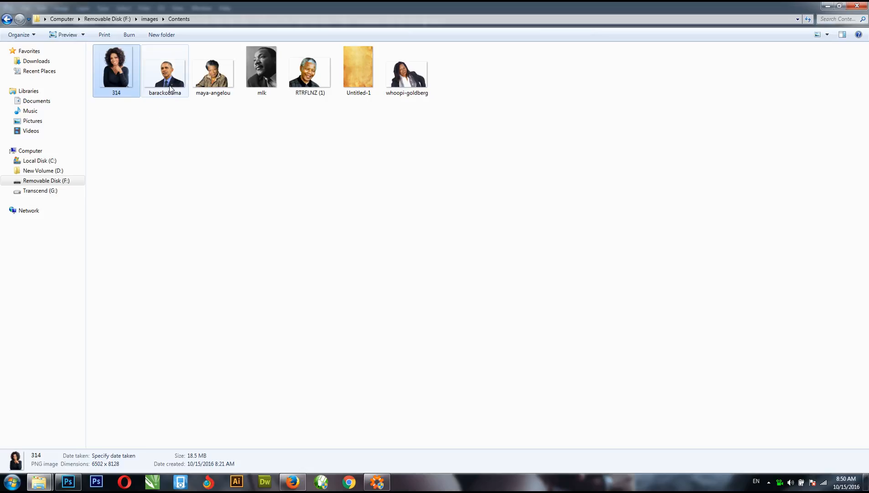
{"action": "left_click", "coordinate": [170, 86], "text": "ctrl"}
{"action": "left_click", "coordinate": [214, 79], "text": "ctrl"}
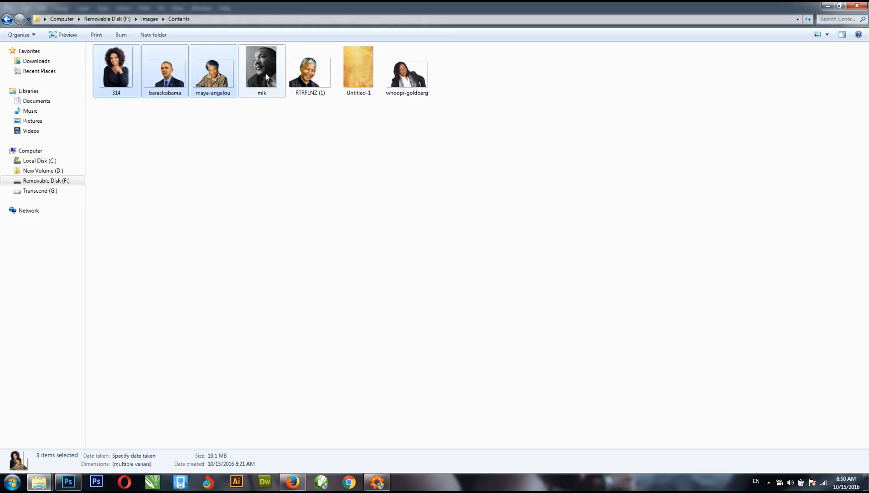
{"action": "left_click", "coordinate": [303, 83], "text": "ctrl"}
{"action": "left_click", "coordinate": [416, 82], "text": "ctrl"}
{"action": "left_click_drag", "start_coordinate": [108, 67], "coordinate": [380, 282]}
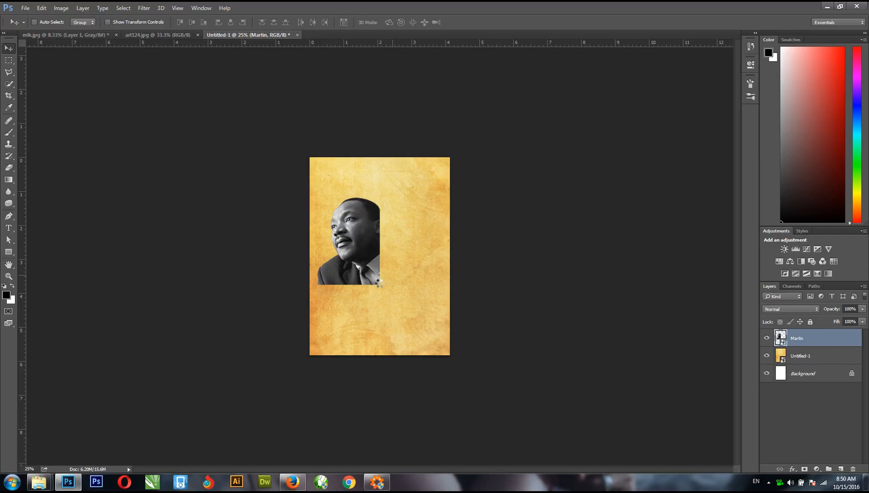
{"action": "left_click_drag", "start_coordinate": [380, 282], "coordinate": [379, 286]}
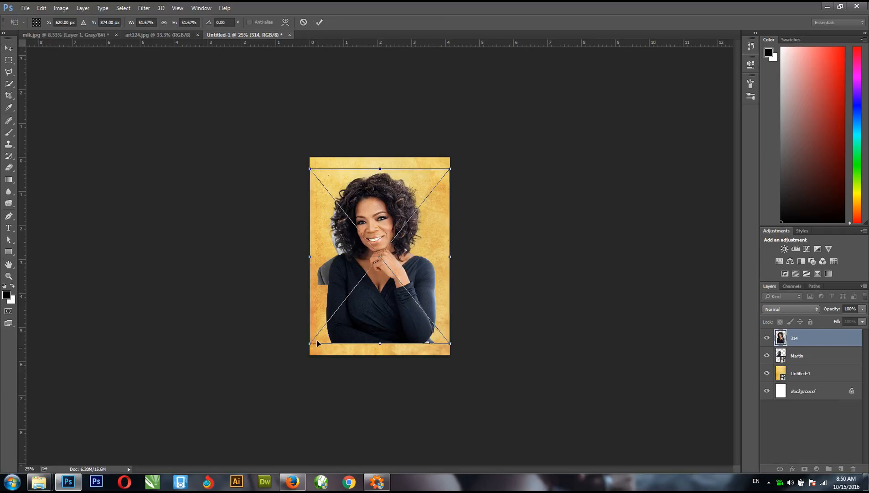
Step: Scale the placed 314 portrait to about 30% and position it in the upper right half of the canvas
{"action": "left_click_drag", "start_coordinate": [309, 346], "coordinate": [381, 279]}
{"action": "left_click_drag", "start_coordinate": [432, 238], "coordinate": [411, 232]}
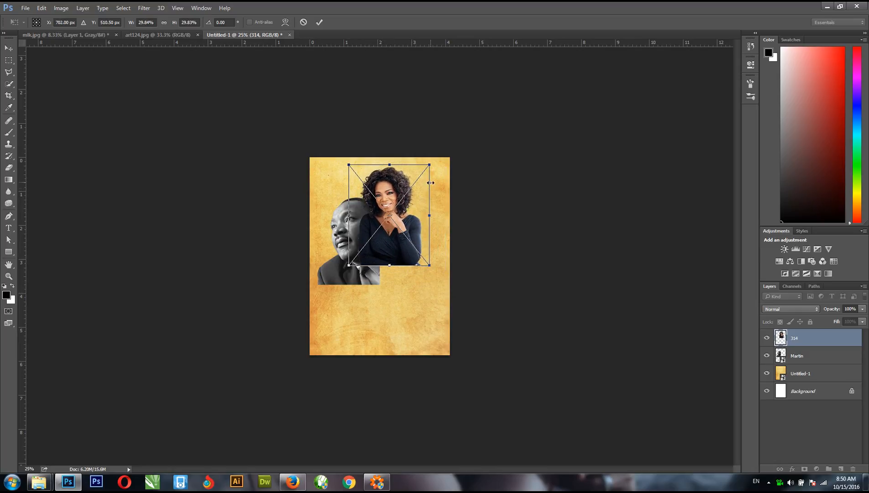
{"action": "left_click_drag", "start_coordinate": [402, 200], "coordinate": [406, 205]}
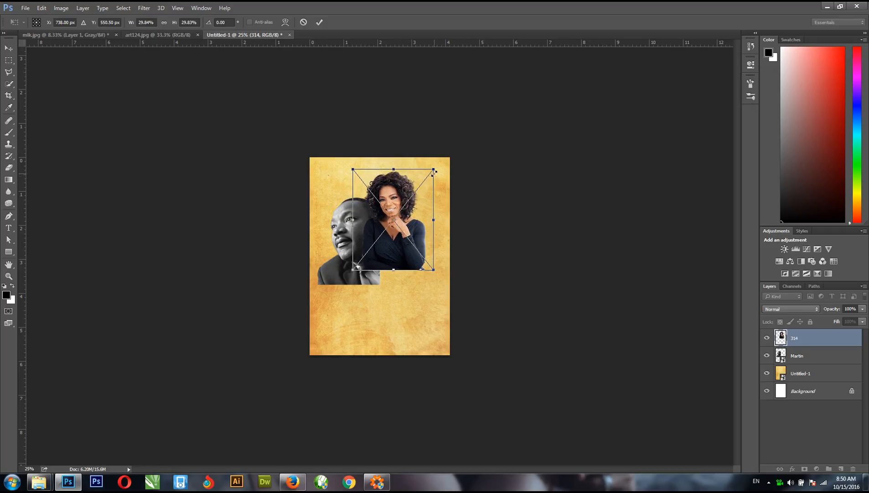
{"action": "key", "text": "v"}
{"action": "key", "text": "Return"}
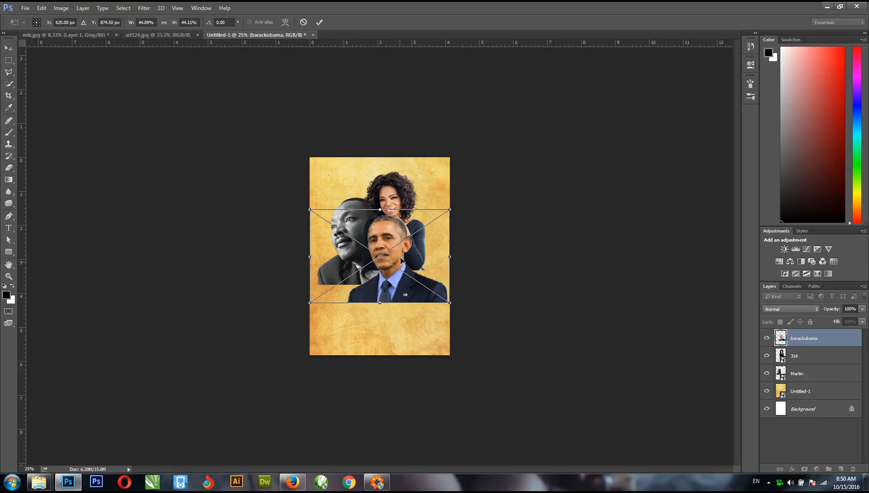
Step: Flip the placed barackobama portrait horizontally, shrink it slightly and position it at the canvas's right edge, below the 314 portrait
{"action": "right_click", "coordinate": [401, 286]}
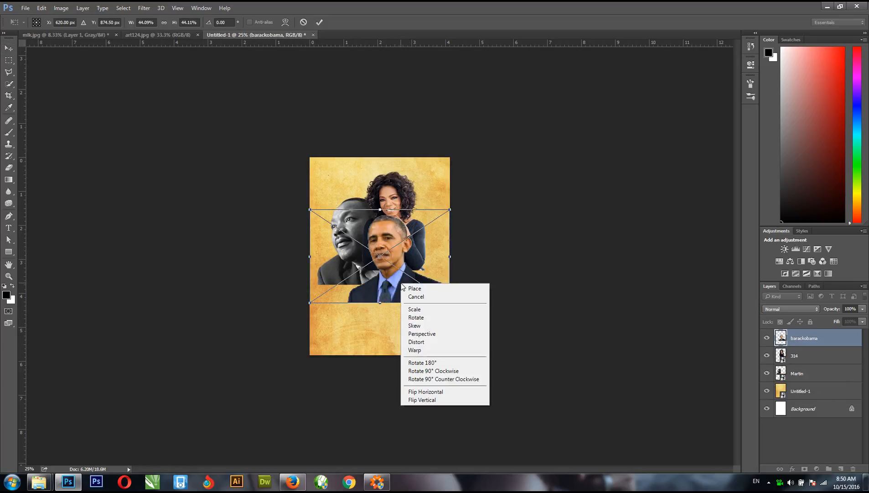
{"action": "left_click", "coordinate": [431, 391]}
{"action": "left_click_drag", "start_coordinate": [371, 283], "coordinate": [417, 281]}
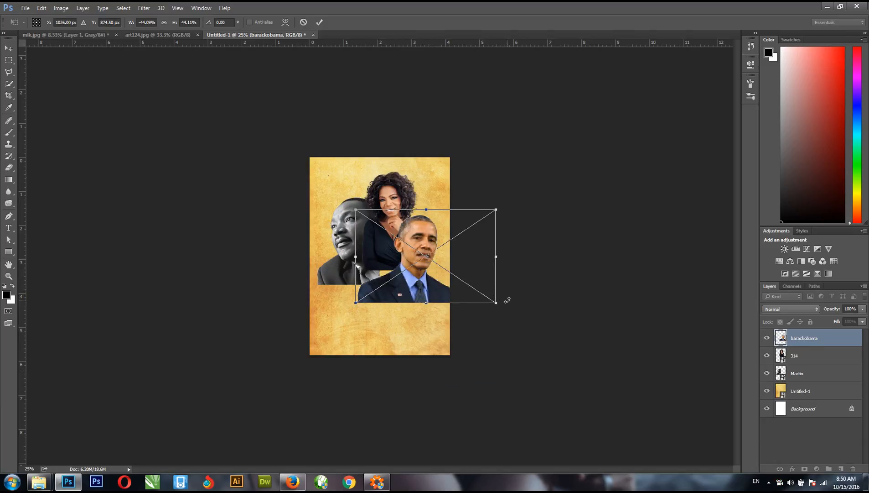
{"action": "mouse_move", "coordinate": [497, 304]}
{"action": "left_mouse_down"}
{"action": "mouse_move", "coordinate": [477, 289]}
{"action": "mouse_move", "coordinate": [483, 295]}
{"action": "left_mouse_up"}
{"action": "key", "text": "Return"}
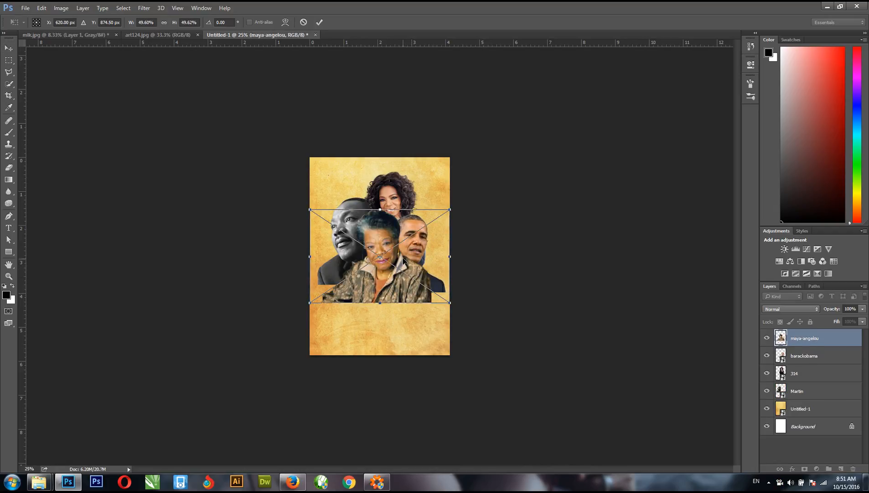
Step: Position the placed maya-angelou portrait in the upper left beside the 314 portrait and scale it down slightly
{"action": "left_click_drag", "start_coordinate": [421, 252], "coordinate": [396, 202]}
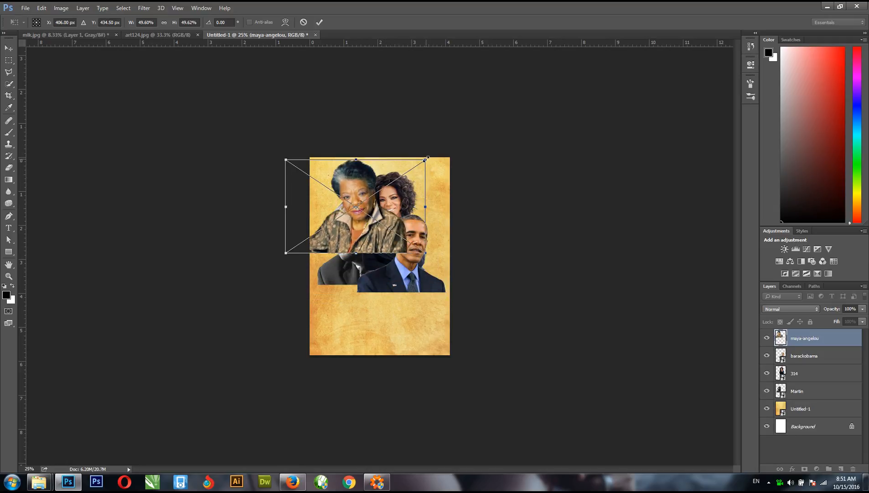
{"action": "left_click_drag", "start_coordinate": [425, 159], "coordinate": [414, 167]}
{"action": "key", "text": "Return"}
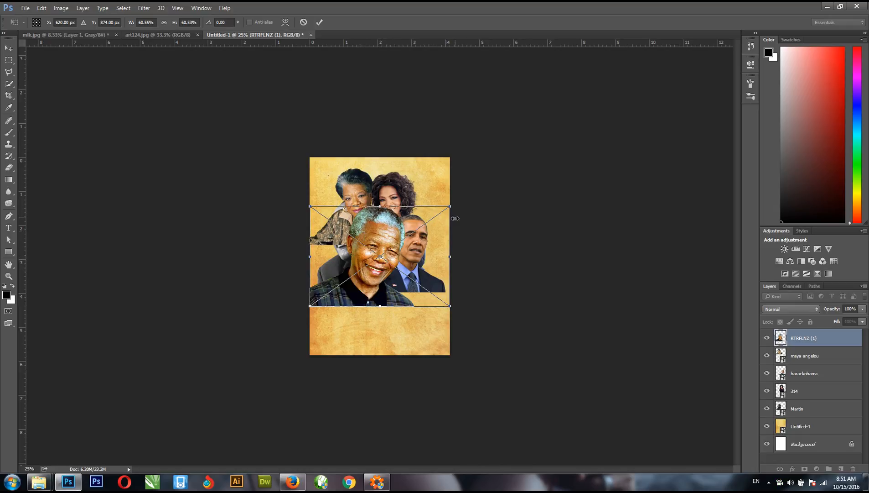
Step: Scale the placed RTRFLNZ (1) portrait to about 45% and position it in the left half, in front of Martin
{"action": "mouse_move", "coordinate": [450, 206]}
{"action": "left_mouse_down"}
{"action": "mouse_move", "coordinate": [430, 224]}
{"action": "mouse_move", "coordinate": [445, 223]}
{"action": "left_mouse_up"}
{"action": "left_click_drag", "start_coordinate": [386, 287], "coordinate": [380, 286]}
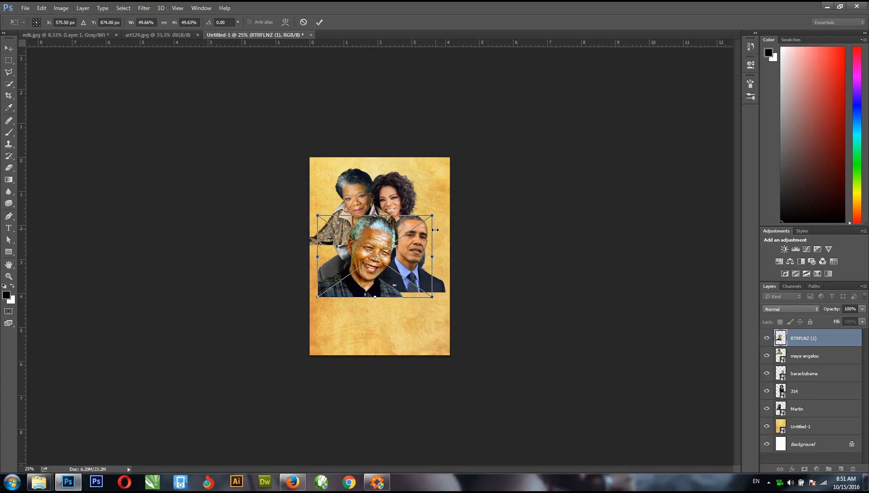
{"action": "left_click_drag", "start_coordinate": [432, 214], "coordinate": [420, 223]}
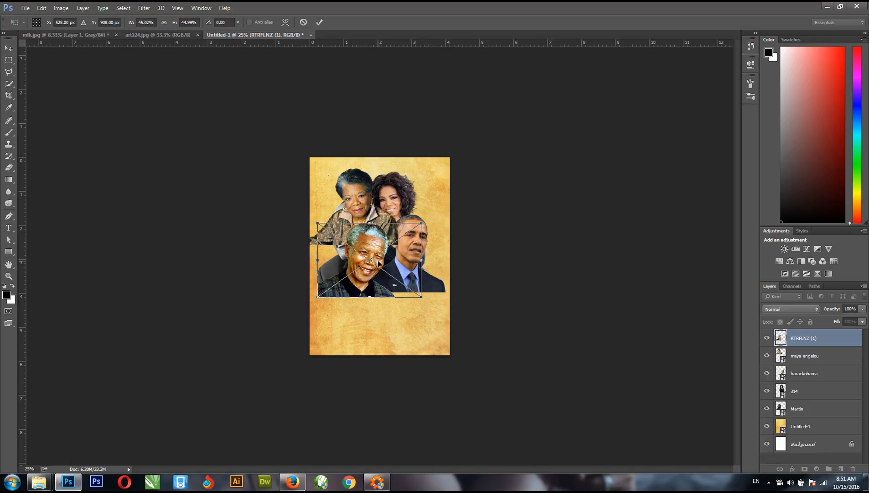
{"action": "key", "text": "Return"}
Step: Rotate the placed whoopi-goldberg portrait about 7.8° clockwise and position it in the lower right of the group
{"action": "left_click_drag", "start_coordinate": [391, 272], "coordinate": [431, 279]}
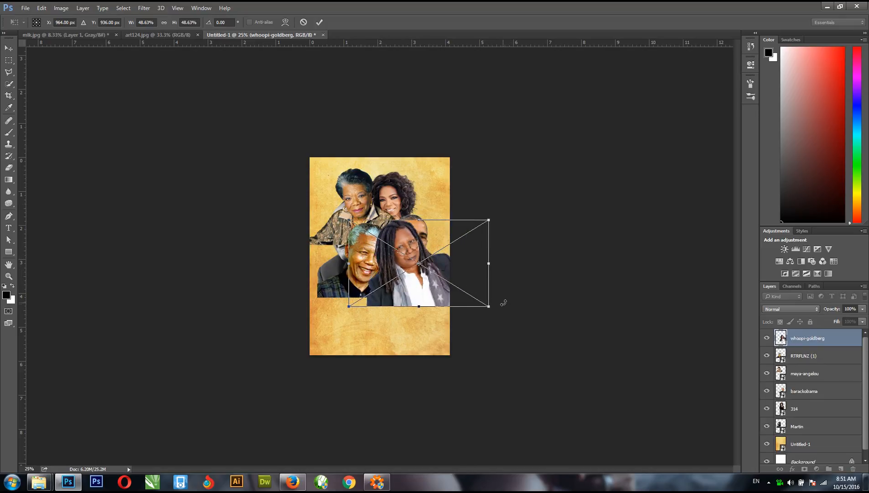
{"action": "left_click_drag", "start_coordinate": [502, 308], "coordinate": [499, 322]}
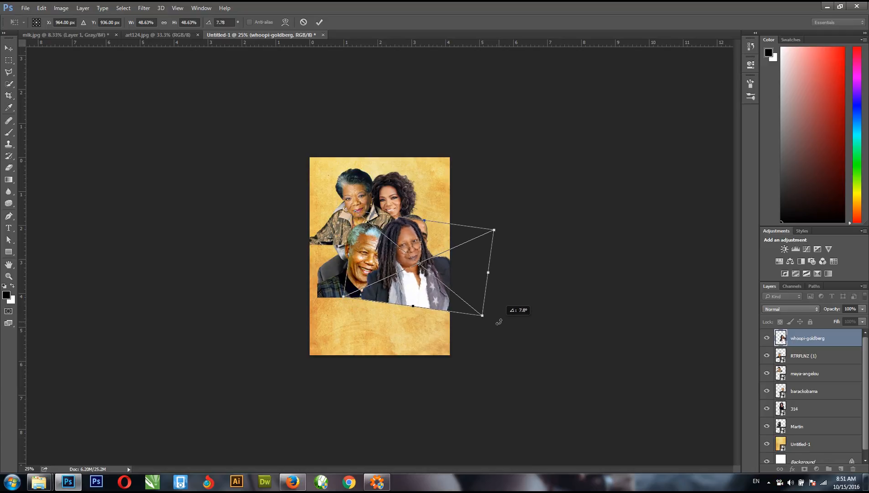
{"action": "key", "text": "Return"}
{"action": "mouse_move", "coordinate": [401, 249]}
{"action": "left_mouse_down"}
{"action": "mouse_move", "coordinate": [407, 274]}
{"action": "mouse_move", "coordinate": [400, 261]}
{"action": "left_mouse_up"}
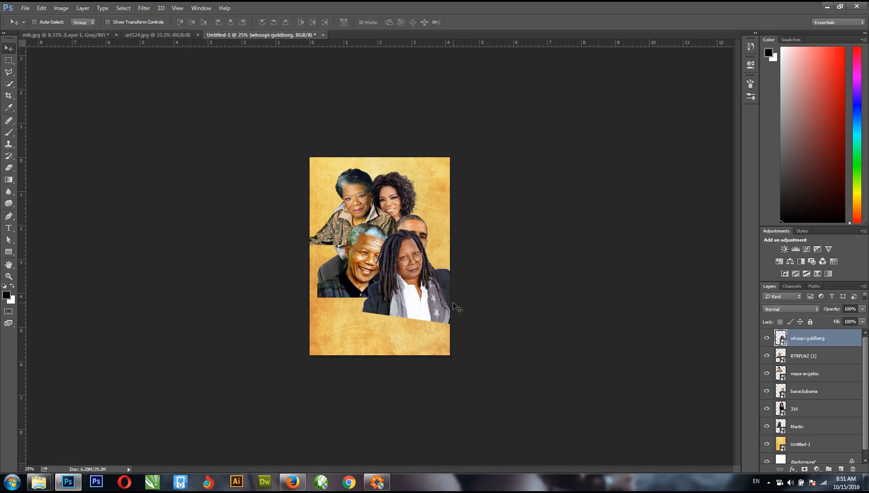
Step: Scale the whoopi-goldberg portrait down slightly
{"action": "key", "text": "ctrl+t"}
{"action": "left_click_drag", "start_coordinate": [483, 327], "coordinate": [471, 319]}
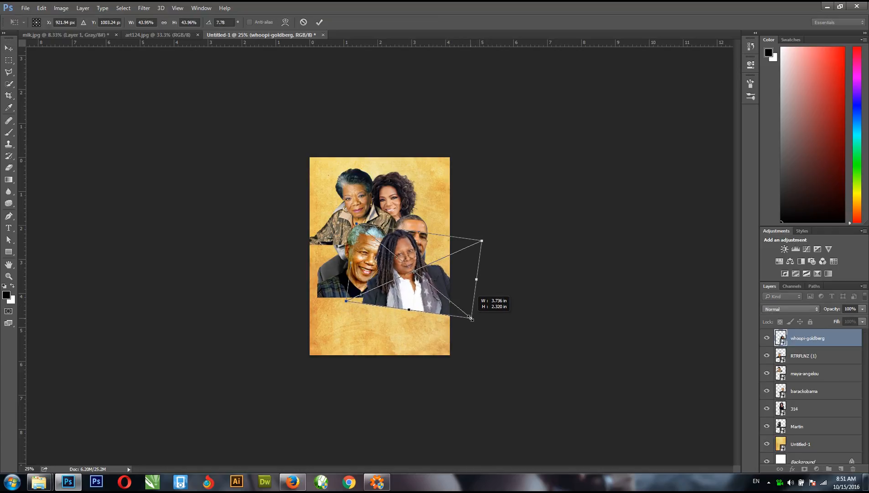
{"action": "double_click", "coordinate": [435, 294]}
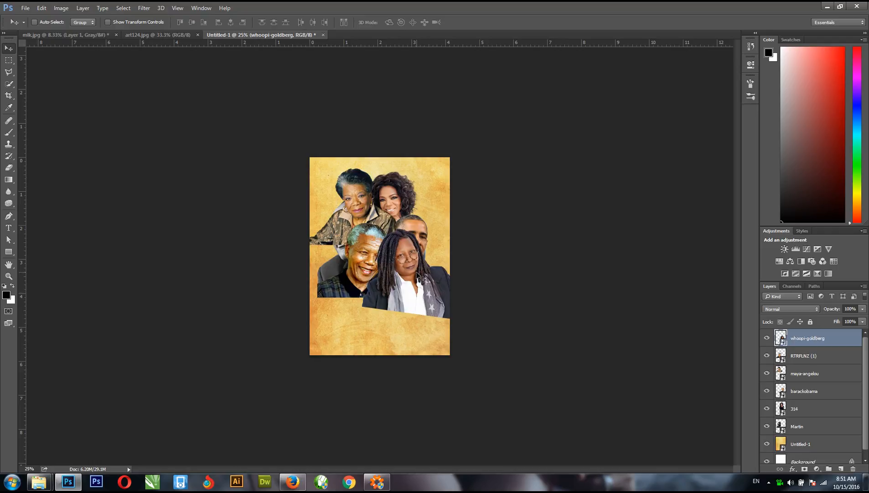
Step: Move the whoopi-goldberg layer below RTRFLNZ (1) and nudge the portrait up and left against its neighbour
{"action": "left_click_drag", "start_coordinate": [417, 272], "coordinate": [415, 268]}
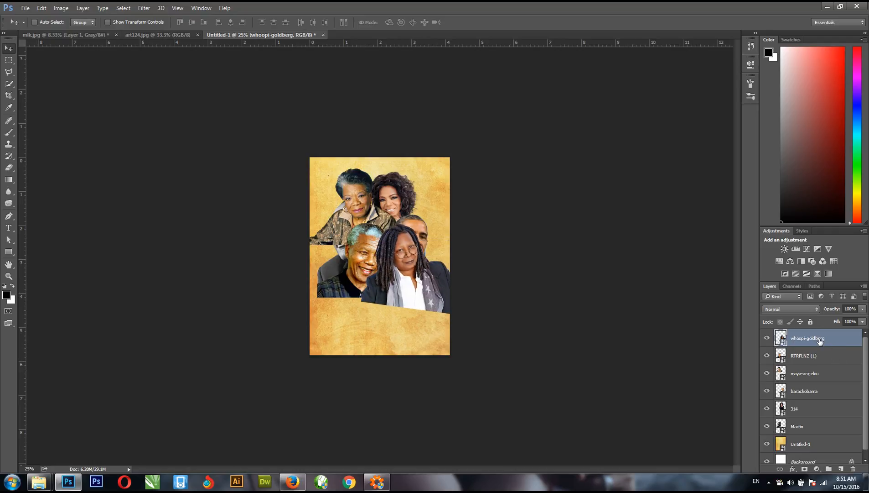
{"action": "left_click_drag", "start_coordinate": [820, 339], "coordinate": [812, 362]}
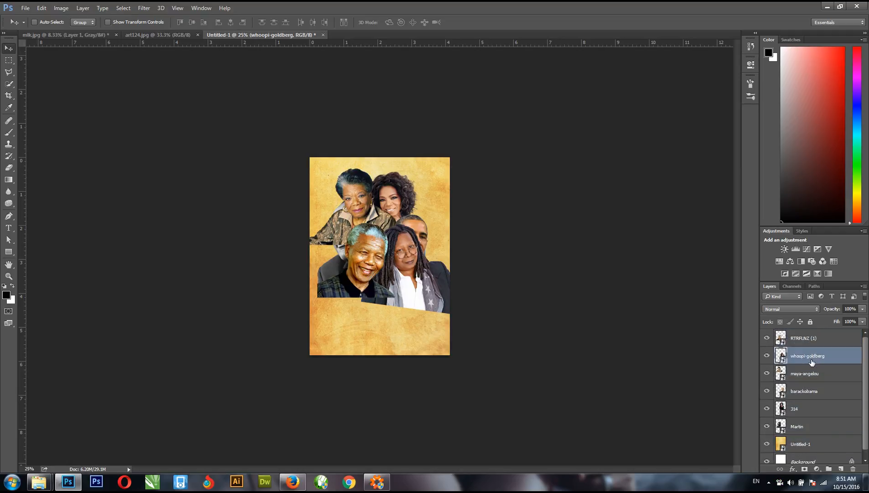
{"action": "left_click_drag", "start_coordinate": [422, 275], "coordinate": [417, 274]}
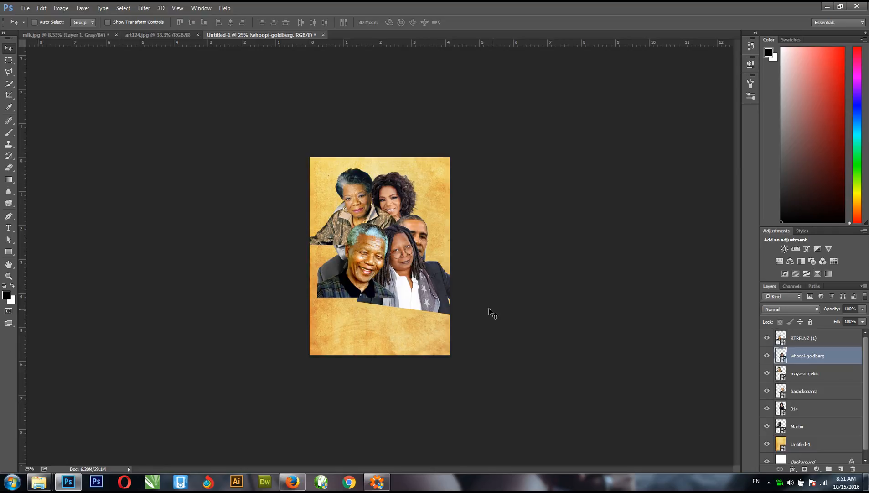
Step: Move the barackobama portrait up and right to clear its face, and fine-tune the whoopi-goldberg portrait's placement beside it
{"action": "left_click", "coordinate": [823, 396]}
{"action": "left_click_drag", "start_coordinate": [416, 234], "coordinate": [433, 220]}
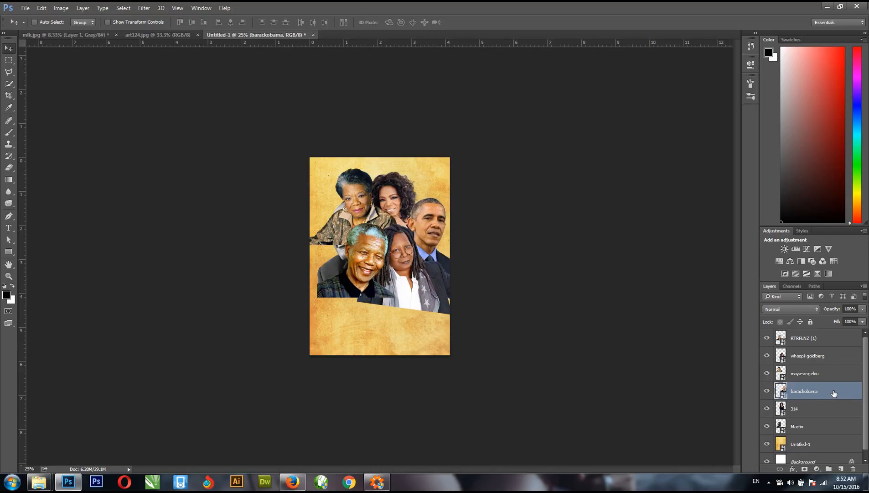
{"action": "left_click", "coordinate": [807, 355]}
{"action": "left_click_drag", "start_coordinate": [424, 286], "coordinate": [485, 305]}
{"action": "key", "text": "ctrl+t"}
{"action": "key", "text": "Return"}
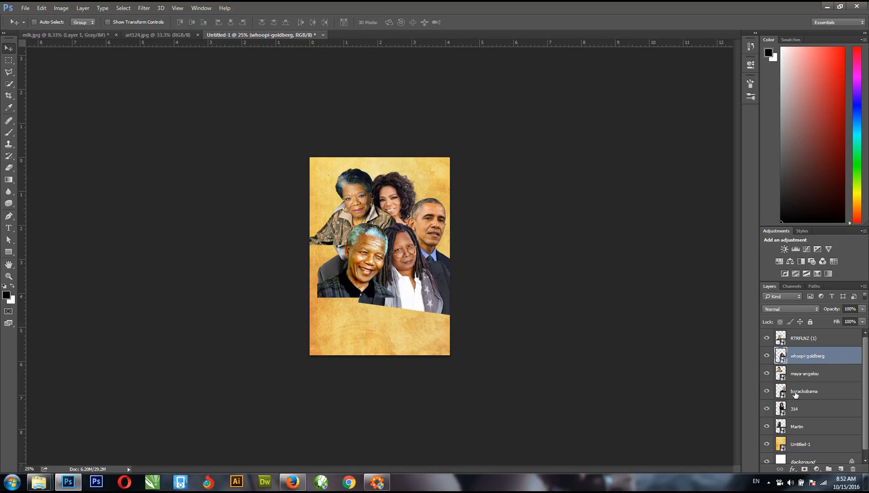
Step: Shift the RTRFLNZ (1) portrait slightly down to align with the bottom of the group
{"action": "right_click", "coordinate": [359, 258]}
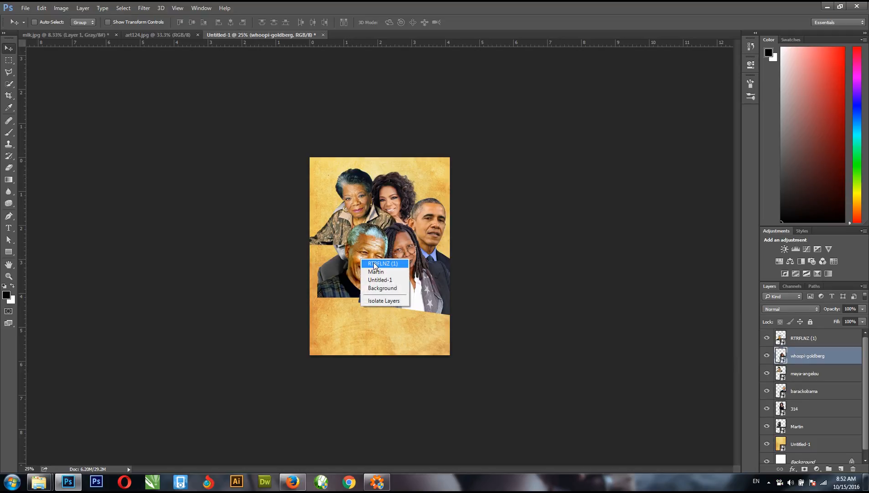
{"action": "left_click", "coordinate": [372, 262]}
{"action": "left_click_drag", "start_coordinate": [368, 265], "coordinate": [366, 269]}
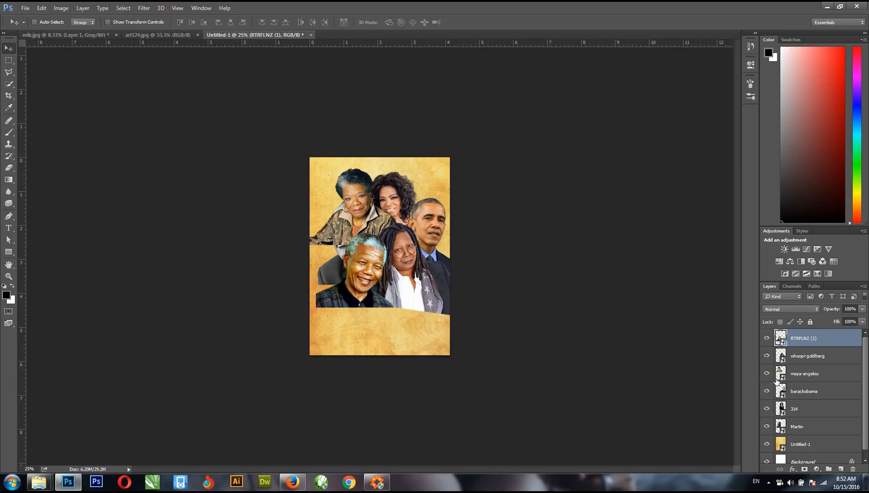
Step: Restack the Martin layer directly below whoopi-goldberg and move the portrait down and left, partly past the canvas edge
{"action": "left_click", "coordinate": [795, 428]}
{"action": "left_click_drag", "start_coordinate": [796, 427], "coordinate": [806, 366]}
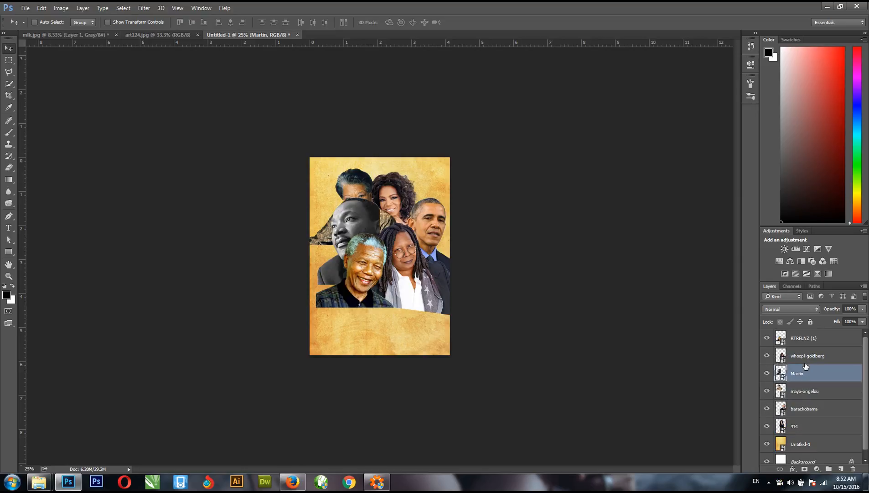
{"action": "left_click_drag", "start_coordinate": [369, 231], "coordinate": [336, 255]}
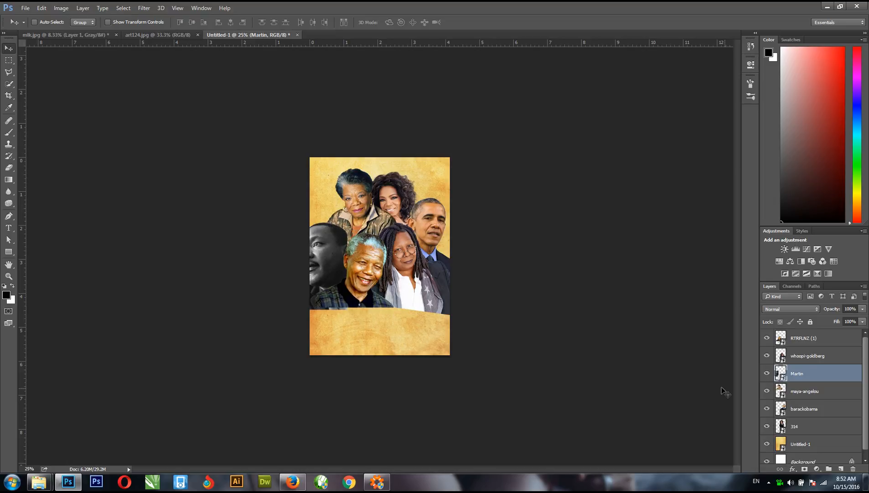
Step: Scale the six portrait layers, RTRFLNZ (1) through 314, together to about 75.7% and move the group down and left on the parchment
{"action": "left_click", "coordinate": [814, 341]}
{"action": "left_click", "coordinate": [807, 424], "text": "shift"}
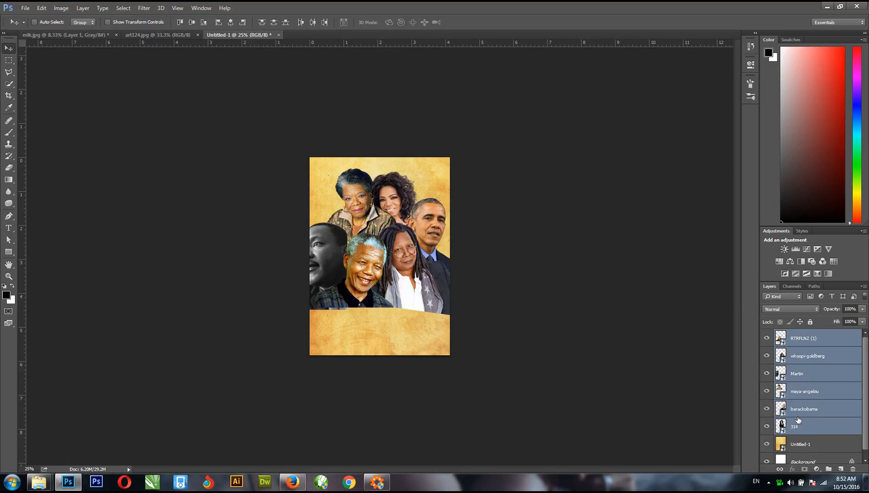
{"action": "key", "text": "ctrl+t"}
{"action": "left_click_drag", "start_coordinate": [284, 318], "coordinate": [306, 301]}
{"action": "key", "text": "ctrl+plus"}
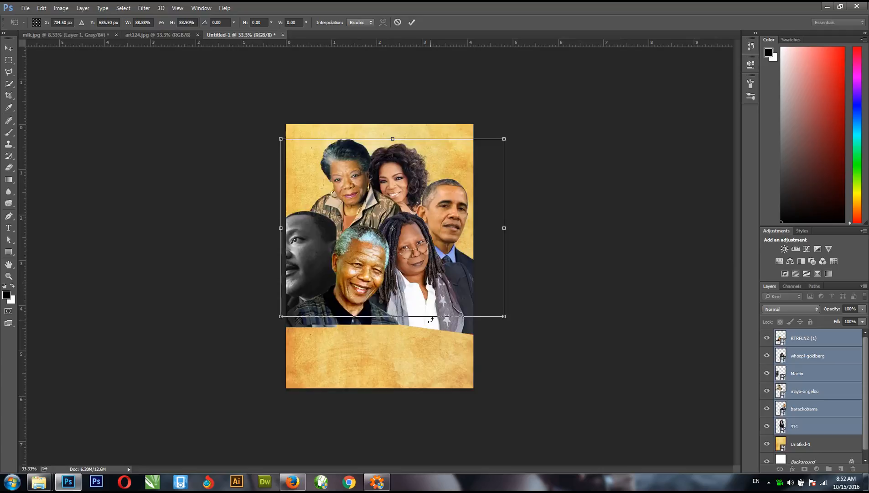
{"action": "key", "text": "ctrl+plus"}
{"action": "left_click_drag", "start_coordinate": [564, 81], "coordinate": [534, 94]}
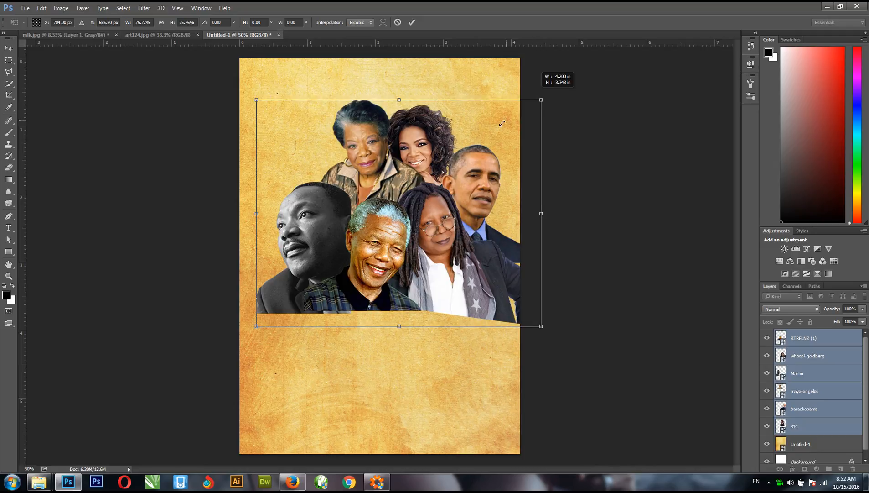
{"action": "key", "text": "Return"}
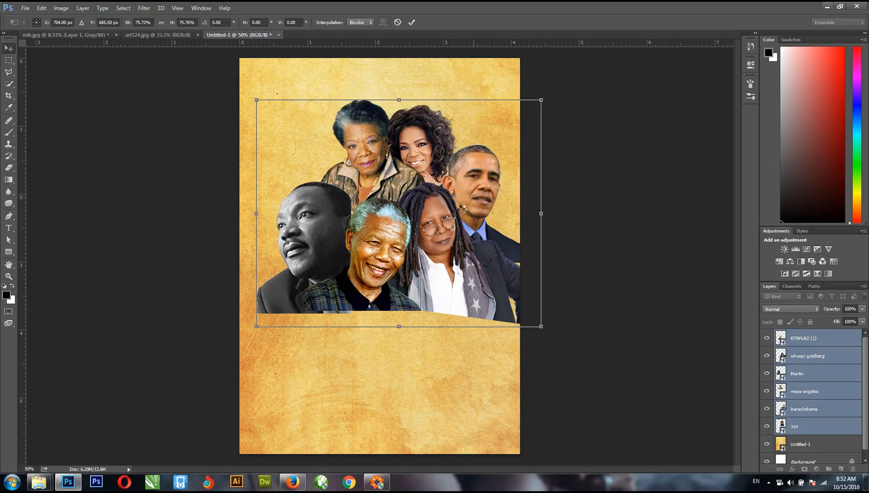
{"action": "left_click_drag", "start_coordinate": [425, 244], "coordinate": [422, 249]}
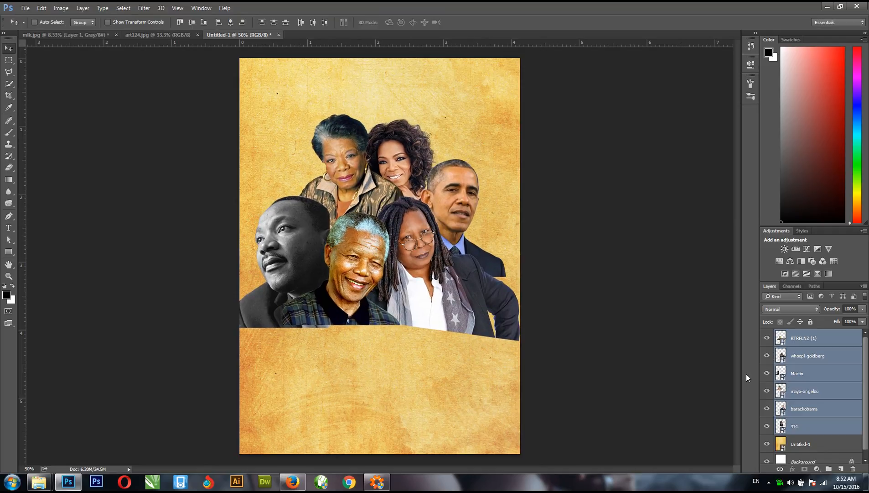
Step: Scale the Martin portrait down to about 9.3%, keeping its lower-right corner in place
{"action": "left_click", "coordinate": [800, 378]}
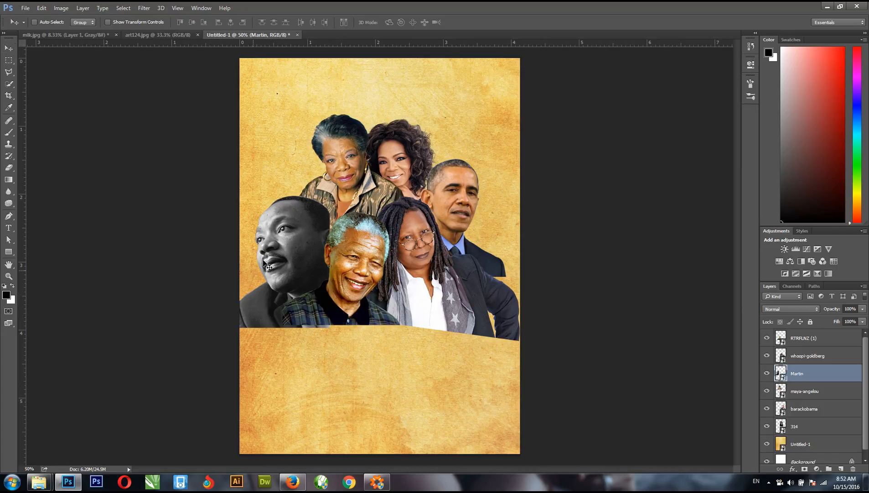
{"action": "key", "text": "ctrl+t"}
{"action": "left_click_drag", "start_coordinate": [240, 197], "coordinate": [250, 213]}
{"action": "key", "text": "Return"}
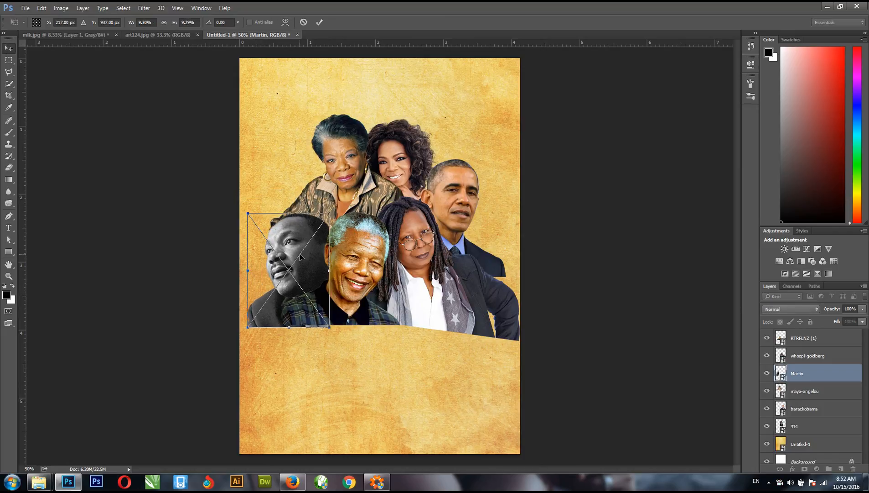
Step: Move the maya-angelou portrait down and left so it sits just above the Martin portrait
{"action": "right_click", "coordinate": [358, 162]}
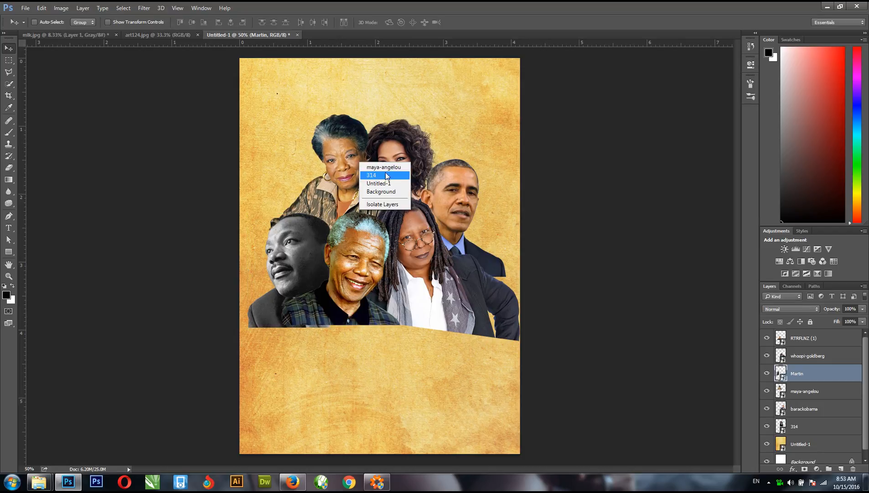
{"action": "left_click", "coordinate": [368, 167]}
{"action": "left_click_drag", "start_coordinate": [349, 171], "coordinate": [329, 187]}
Step: Move the 314 portrait slightly up and left, and rename its layer Oprah
{"action": "right_click", "coordinate": [420, 162]}
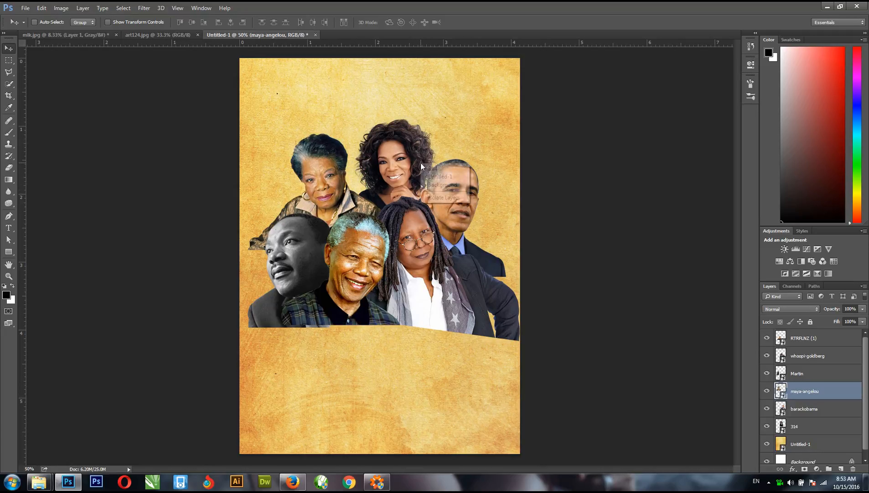
{"action": "left_click", "coordinate": [445, 167]}
{"action": "left_click_drag", "start_coordinate": [414, 166], "coordinate": [408, 148]}
{"action": "double_click", "coordinate": [795, 427]}
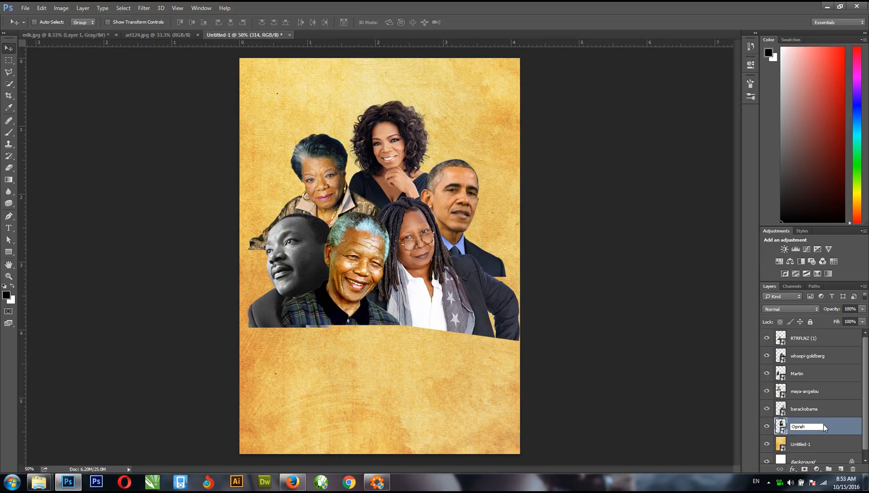
{"action": "key", "text": "Return"}
Step: Restack the Oprah layer above maya-angelou and reposition the portrait down and left, close beside the maya-angelou portrait
{"action": "left_click_drag", "start_coordinate": [391, 149], "coordinate": [378, 162]}
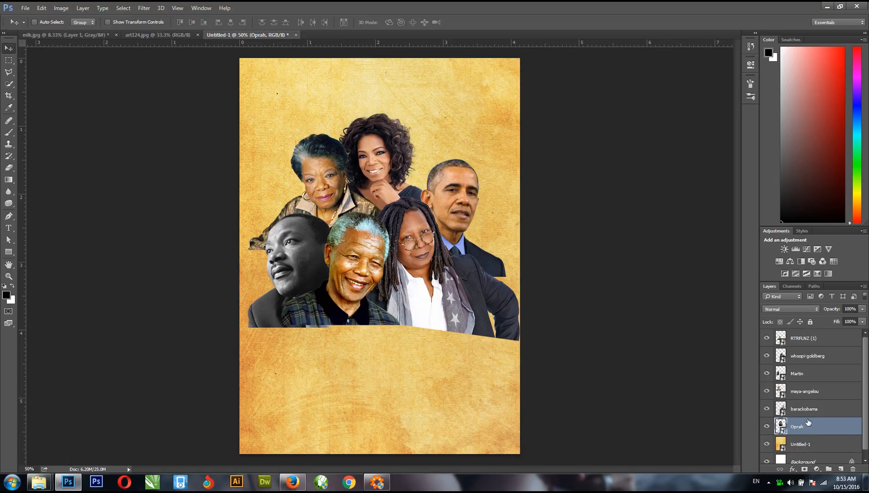
{"action": "left_click_drag", "start_coordinate": [809, 419], "coordinate": [803, 381]}
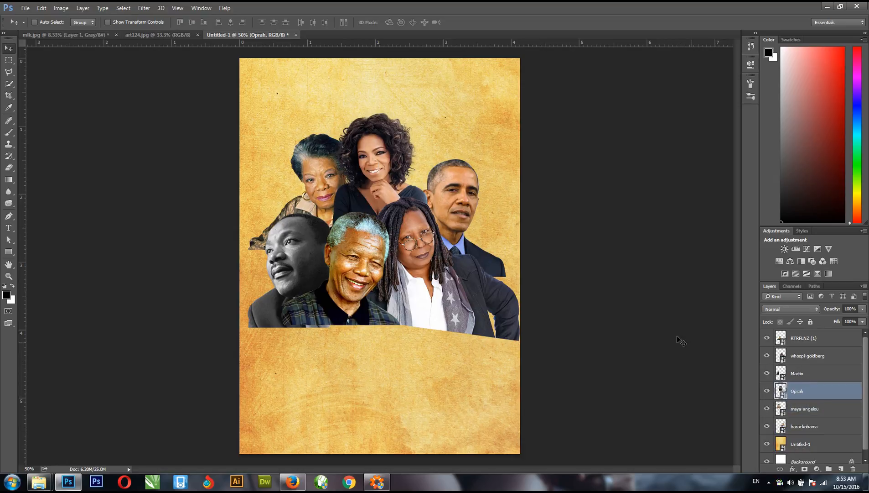
{"action": "left_click_drag", "start_coordinate": [374, 186], "coordinate": [380, 192]}
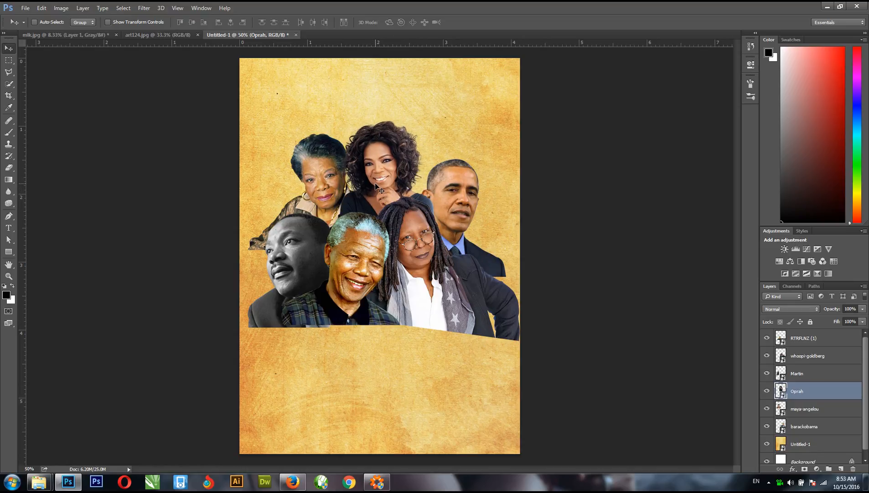
Step: Flip the Oprah portrait horizontally and shift it slightly up between its neighbours
{"action": "key", "text": "ctrl+t"}
{"action": "right_click", "coordinate": [381, 165]}
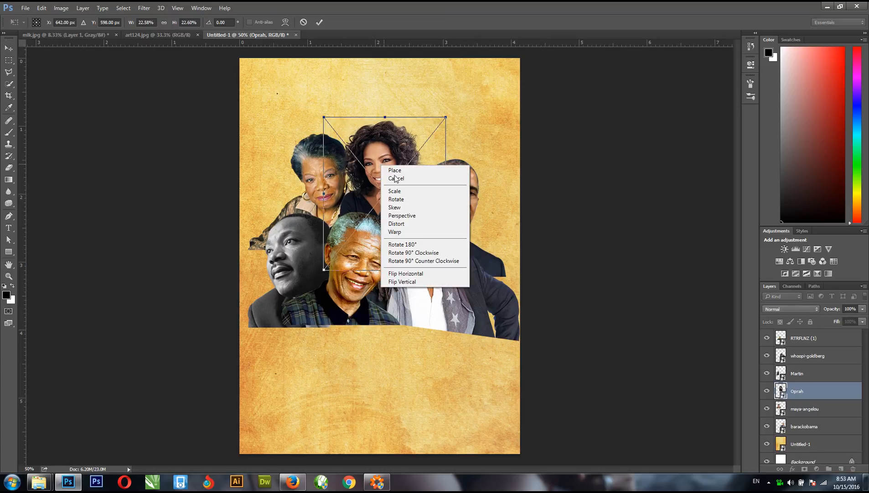
{"action": "left_click", "coordinate": [418, 274]}
{"action": "left_click_drag", "start_coordinate": [398, 176], "coordinate": [396, 153]}
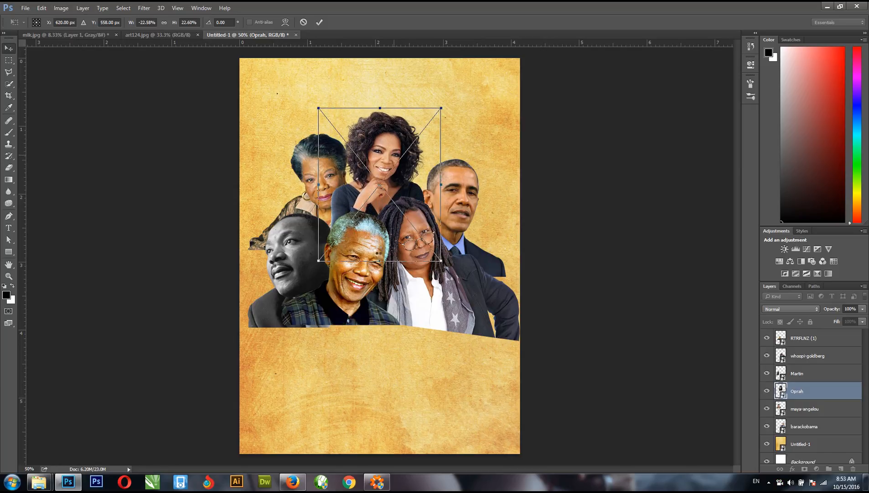
{"action": "key", "text": "Return"}
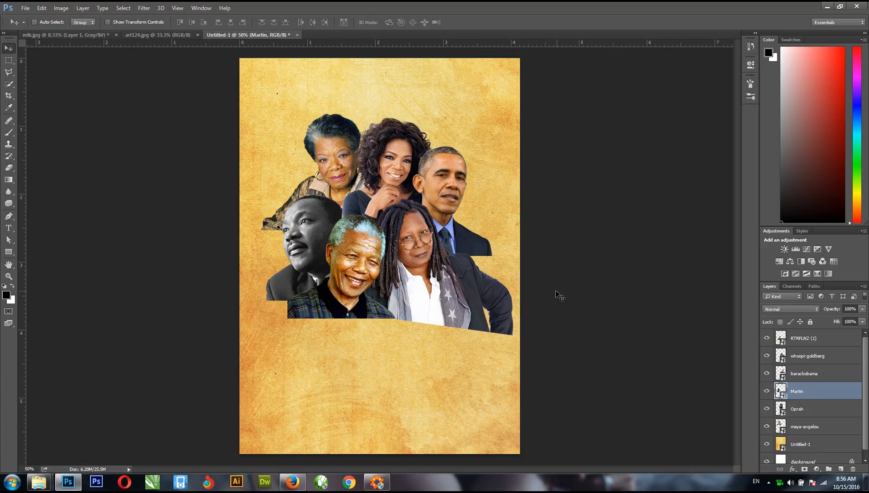
Step: Check the art124.jpg reference flyer and add a layer mask to the whoopi-goldberg layer
{"action": "left_click", "coordinate": [178, 36]}
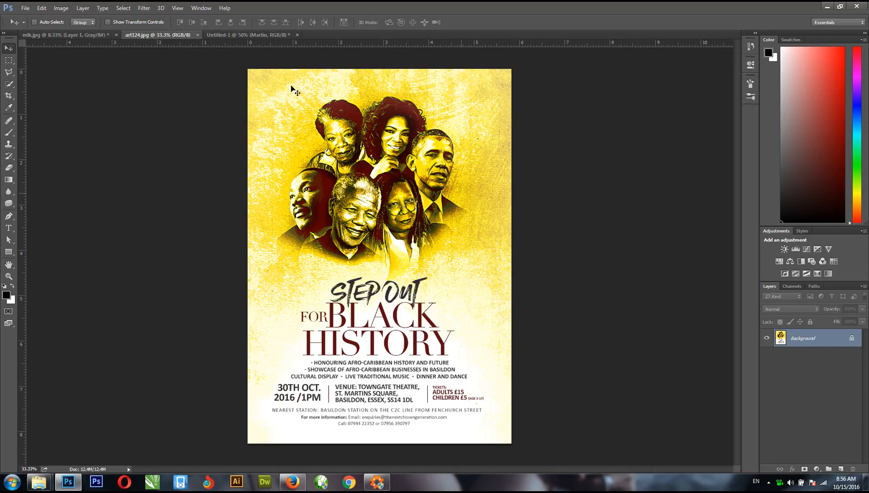
{"action": "left_click", "coordinate": [231, 36]}
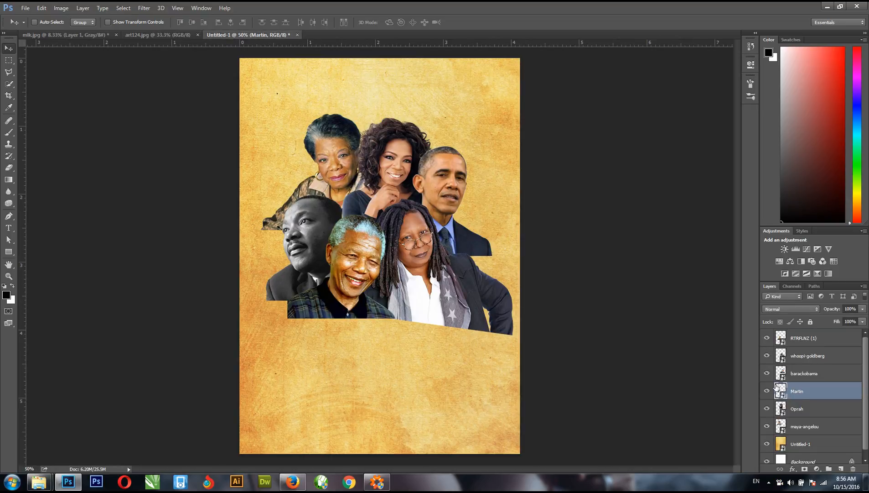
{"action": "right_click", "coordinate": [455, 273]}
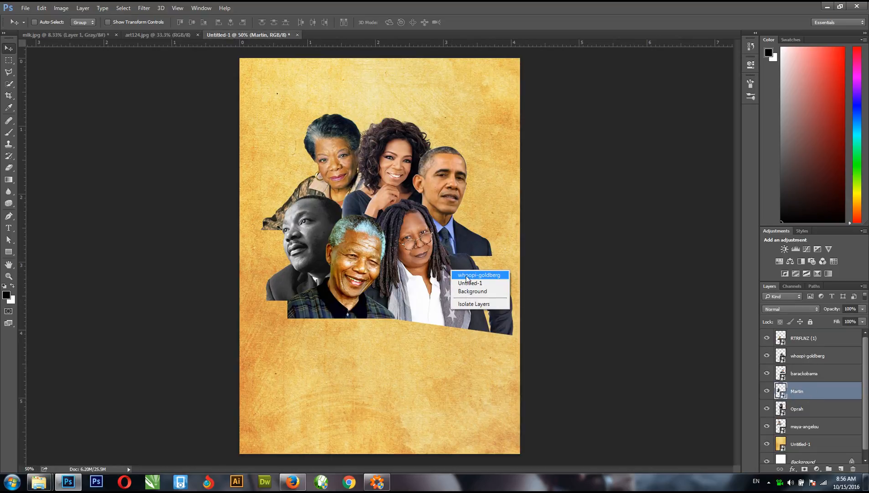
{"action": "left_click", "coordinate": [467, 278]}
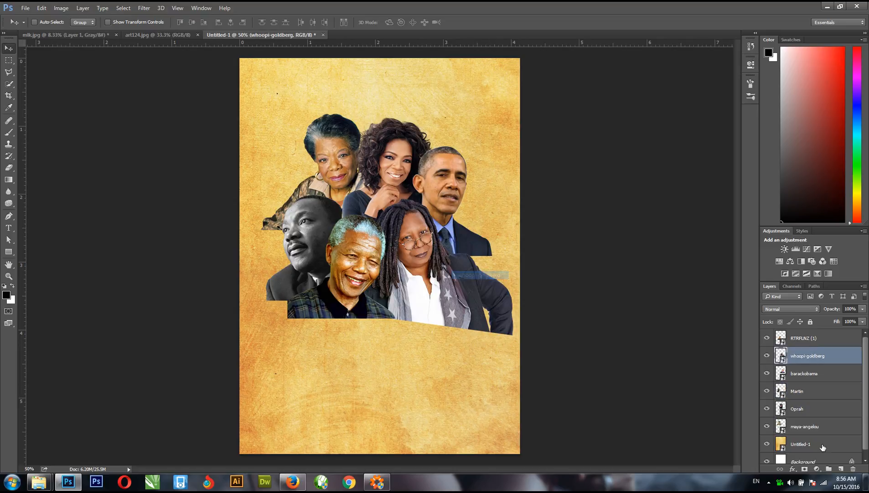
{"action": "left_click", "coordinate": [806, 469]}
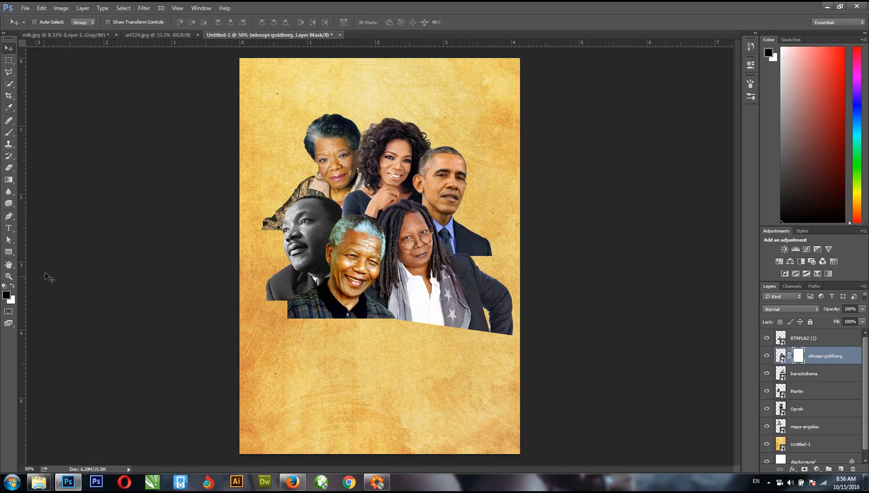
Step: Paint black on the whoopi-goldberg mask with a soft 500 px brush to fade the arm and lower body into the parchment
{"action": "key", "text": "b"}
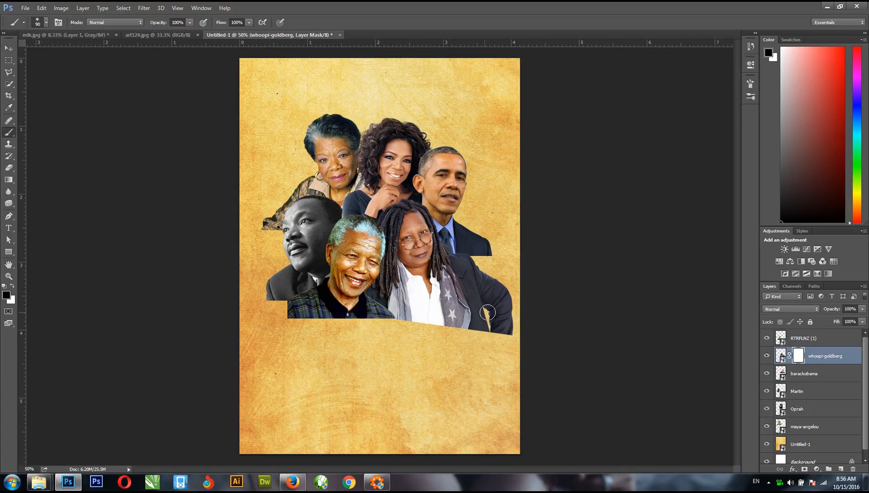
{"action": "key", "text": "bracketright"}
{"action": "key", "text": "bracketright"}
{"action": "key", "text": "bracketright"}
{"action": "key", "text": "bracketright"}
{"action": "key", "text": "bracketright"}
{"action": "key", "text": "bracketright"}
{"action": "key", "text": "bracketright"}
{"action": "key", "text": "bracketright"}
{"action": "key", "text": "bracketright"}
{"action": "left_click", "coordinate": [46, 24]}
{"action": "double_click", "coordinate": [78, 111]}
{"action": "mouse_move", "coordinate": [550, 305]}
{"action": "left_mouse_down"}
{"action": "mouse_move", "coordinate": [532, 319]}
{"action": "mouse_move", "coordinate": [534, 305]}
{"action": "mouse_move", "coordinate": [493, 342]}
{"action": "mouse_move", "coordinate": [417, 357]}
{"action": "mouse_move", "coordinate": [404, 372]}
{"action": "mouse_move", "coordinate": [410, 354]}
{"action": "mouse_move", "coordinate": [438, 364]}
{"action": "mouse_move", "coordinate": [494, 333]}
{"action": "mouse_move", "coordinate": [506, 291]}
{"action": "left_mouse_up"}
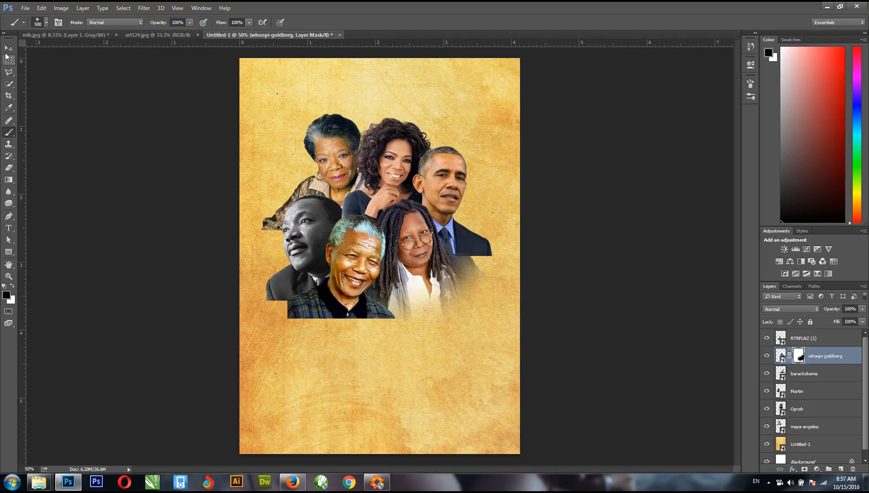
Step: Mask the RTRFLNZ (1) layer and fade the portrait's lower edge with a soft 200 px black brush
{"action": "key", "text": "v"}
{"action": "right_click", "coordinate": [354, 282]}
{"action": "left_click", "coordinate": [365, 286]}
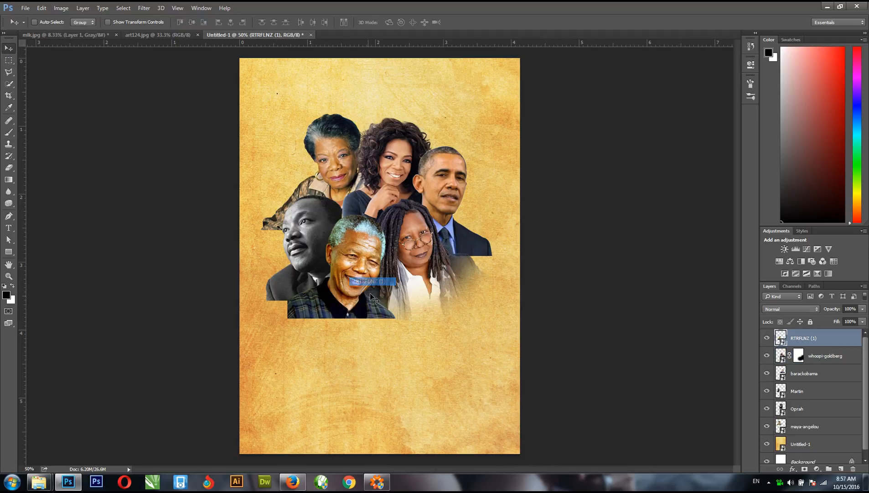
{"action": "key", "text": "b"}
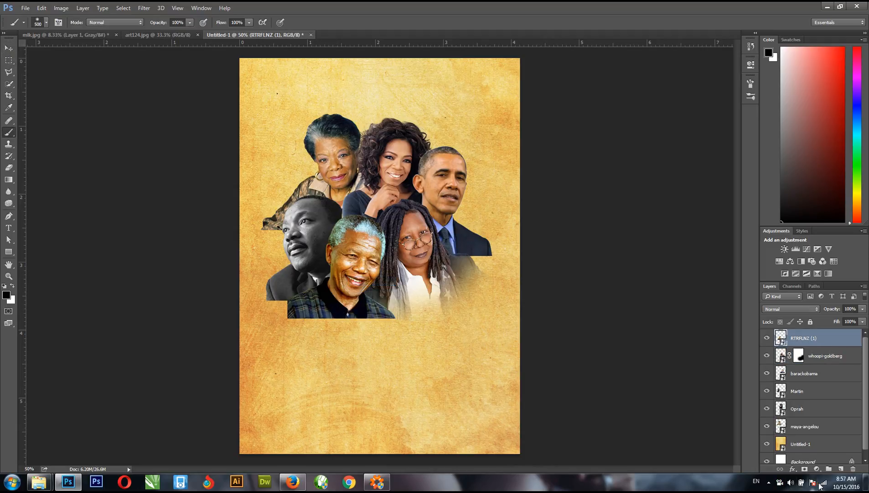
{"action": "left_click", "coordinate": [804, 469]}
{"action": "key", "text": "bracketleft"}
{"action": "mouse_move", "coordinate": [286, 316]}
{"action": "left_mouse_down"}
{"action": "mouse_move", "coordinate": [306, 331]}
{"action": "mouse_move", "coordinate": [400, 327]}
{"action": "mouse_move", "coordinate": [378, 337]}
{"action": "mouse_move", "coordinate": [380, 328]}
{"action": "mouse_move", "coordinate": [367, 337]}
{"action": "mouse_move", "coordinate": [373, 330]}
{"action": "mouse_move", "coordinate": [305, 333]}
{"action": "mouse_move", "coordinate": [310, 339]}
{"action": "mouse_move", "coordinate": [297, 329]}
{"action": "mouse_move", "coordinate": [316, 341]}
{"action": "mouse_move", "coordinate": [308, 329]}
{"action": "mouse_move", "coordinate": [327, 340]}
{"action": "mouse_move", "coordinate": [387, 323]}
{"action": "mouse_move", "coordinate": [363, 336]}
{"action": "mouse_move", "coordinate": [319, 336]}
{"action": "left_mouse_up"}
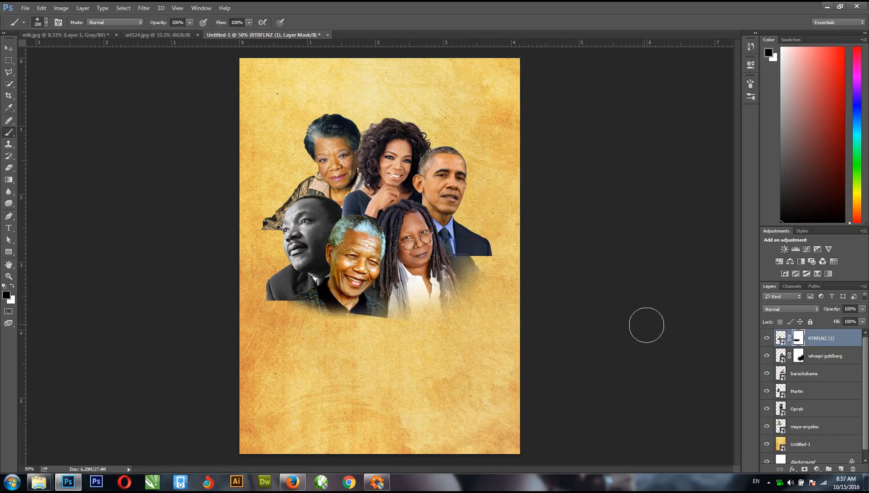
Step: Add a layer mask to the Martin layer and fade the shoulder and lower edge with the soft 200 px black brush
{"action": "left_click", "coordinate": [9, 47]}
{"action": "right_click", "coordinate": [300, 225]}
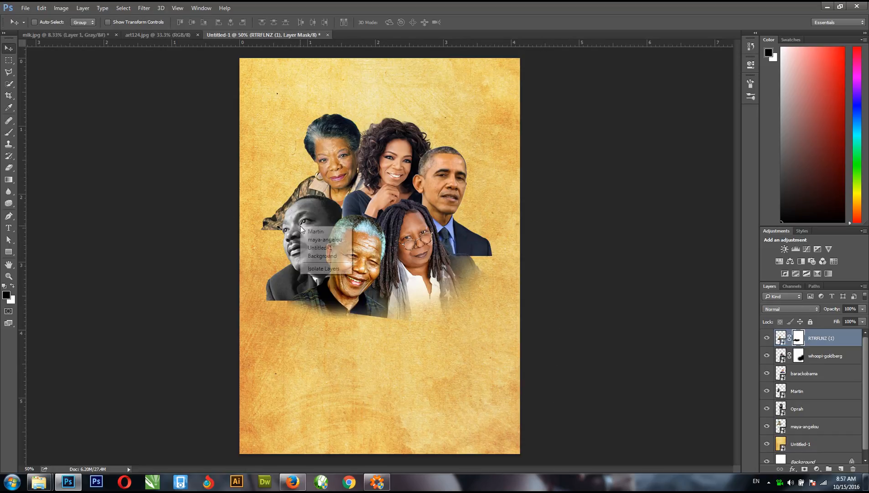
{"action": "left_click", "coordinate": [322, 228]}
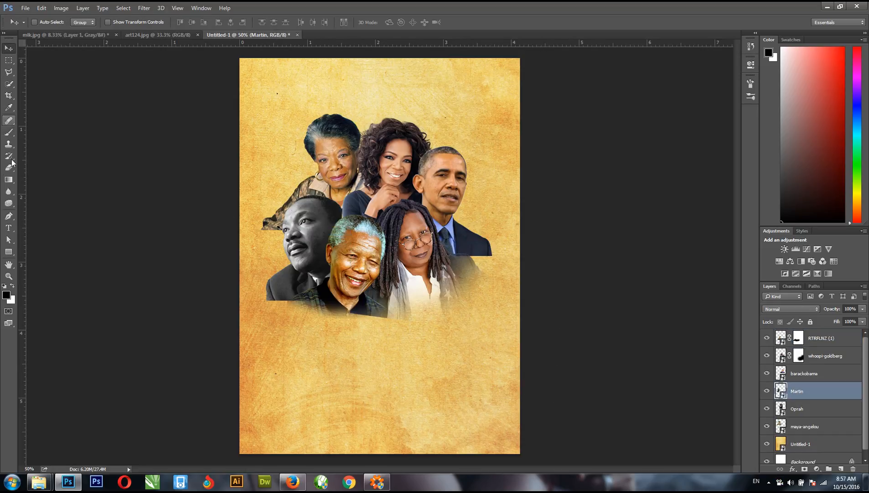
{"action": "left_click", "coordinate": [805, 468]}
{"action": "key", "text": "b"}
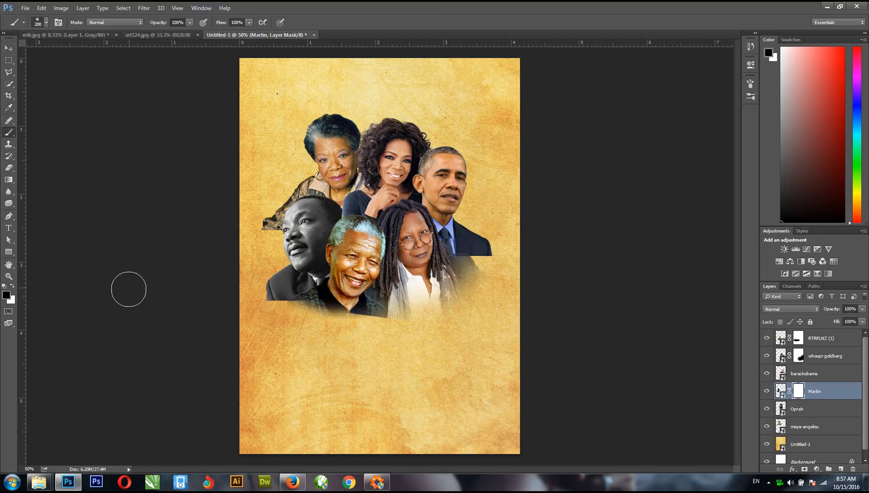
{"action": "mouse_move", "coordinate": [253, 291]}
{"action": "left_mouse_down"}
{"action": "mouse_move", "coordinate": [280, 316]}
{"action": "mouse_move", "coordinate": [291, 316]}
{"action": "mouse_move", "coordinate": [284, 309]}
{"action": "mouse_move", "coordinate": [322, 331]}
{"action": "mouse_move", "coordinate": [307, 319]}
{"action": "left_mouse_up"}
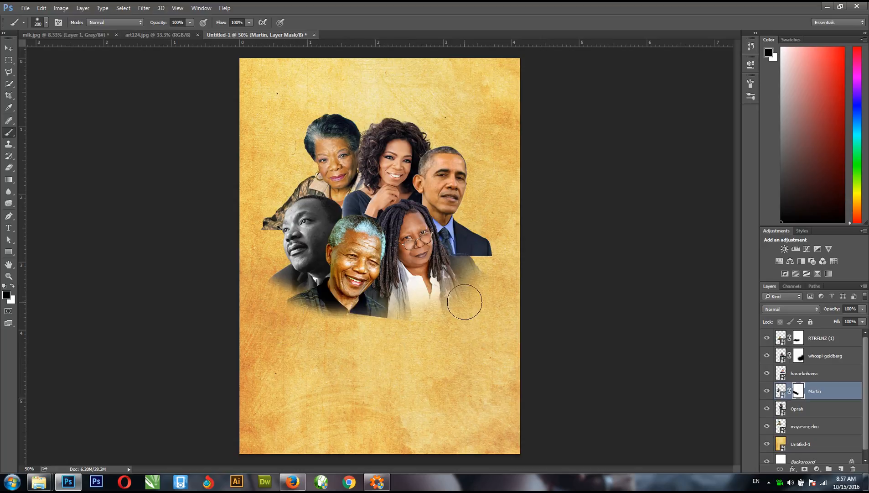
Step: Add a layer mask to the barackobama layer and brush black over the suit's lower edge to fade it into the background
{"action": "left_click", "coordinate": [8, 48]}
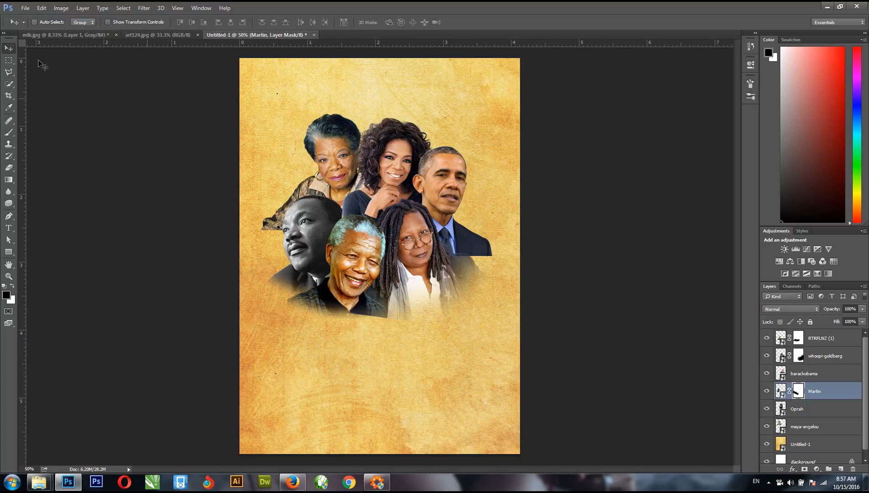
{"action": "right_click", "coordinate": [459, 176]}
{"action": "left_click", "coordinate": [470, 178]}
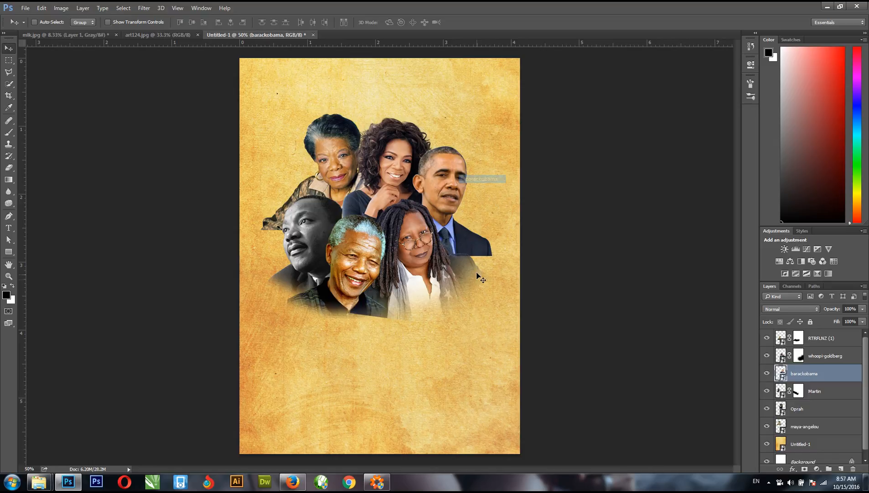
{"action": "left_click", "coordinate": [805, 469]}
{"action": "key", "text": "b"}
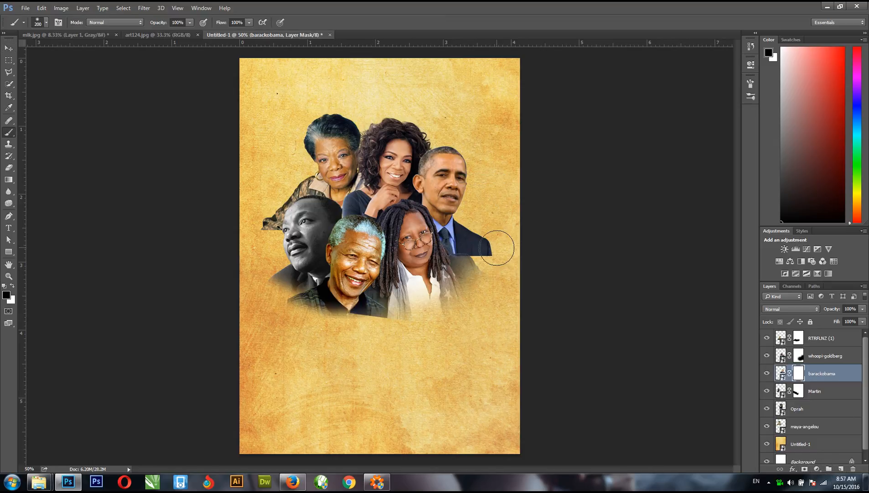
{"action": "mouse_move", "coordinate": [506, 249]}
{"action": "left_mouse_down"}
{"action": "mouse_move", "coordinate": [502, 270]}
{"action": "mouse_move", "coordinate": [506, 256]}
{"action": "mouse_move", "coordinate": [494, 274]}
{"action": "mouse_move", "coordinate": [512, 252]}
{"action": "mouse_move", "coordinate": [479, 276]}
{"action": "mouse_move", "coordinate": [494, 253]}
{"action": "mouse_move", "coordinate": [470, 280]}
{"action": "mouse_move", "coordinate": [482, 276]}
{"action": "mouse_move", "coordinate": [501, 254]}
{"action": "mouse_move", "coordinate": [453, 277]}
{"action": "mouse_move", "coordinate": [450, 297]}
{"action": "mouse_move", "coordinate": [433, 295]}
{"action": "mouse_move", "coordinate": [442, 288]}
{"action": "mouse_move", "coordinate": [459, 304]}
{"action": "mouse_move", "coordinate": [464, 346]}
{"action": "left_mouse_up"}
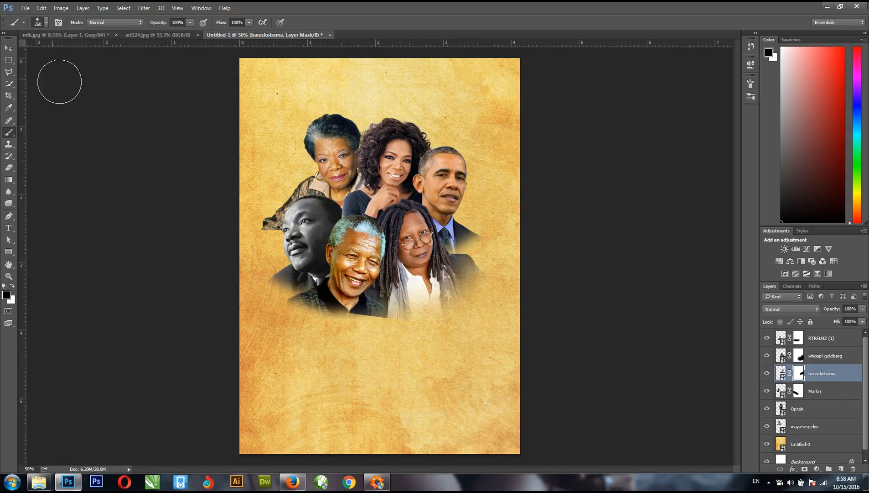
Step: Add a layer mask to the Oprah layer and fade the lower part of the portrait with the soft 250 px black brush
{"action": "left_click", "coordinate": [10, 49]}
{"action": "right_click", "coordinate": [403, 155]}
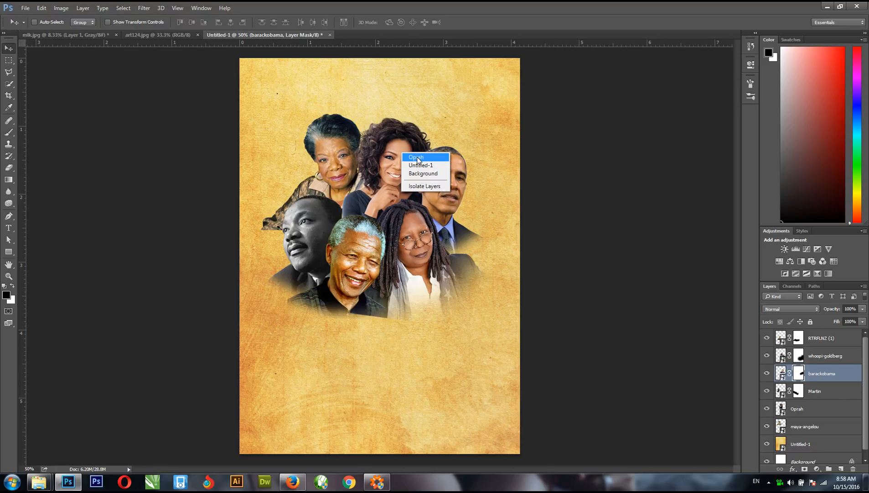
{"action": "left_click", "coordinate": [416, 157]}
{"action": "left_click", "coordinate": [805, 468]}
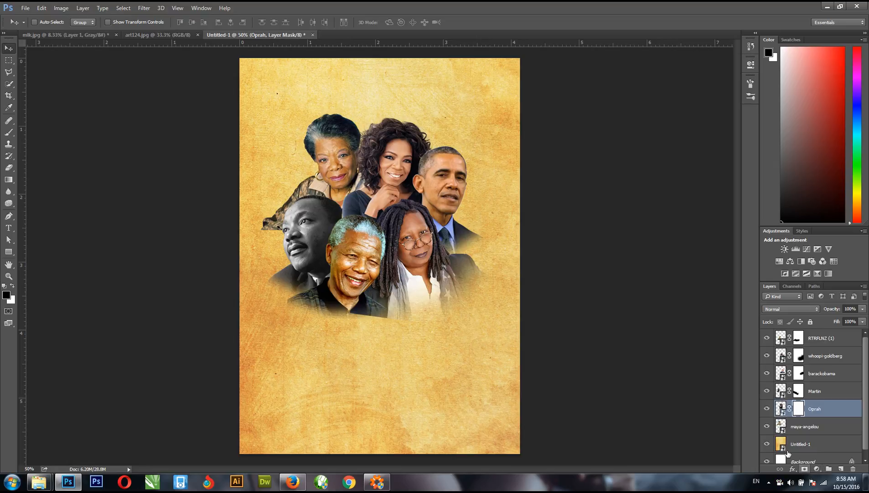
{"action": "left_click", "coordinate": [9, 132]}
{"action": "mouse_move", "coordinate": [377, 295]}
{"action": "left_mouse_down"}
{"action": "mouse_move", "coordinate": [418, 305]}
{"action": "mouse_move", "coordinate": [398, 314]}
{"action": "mouse_move", "coordinate": [383, 307]}
{"action": "mouse_move", "coordinate": [414, 293]}
{"action": "mouse_move", "coordinate": [355, 295]}
{"action": "mouse_move", "coordinate": [341, 285]}
{"action": "mouse_move", "coordinate": [373, 308]}
{"action": "left_mouse_up"}
{"action": "left_click_drag", "start_coordinate": [379, 295], "coordinate": [425, 281]}
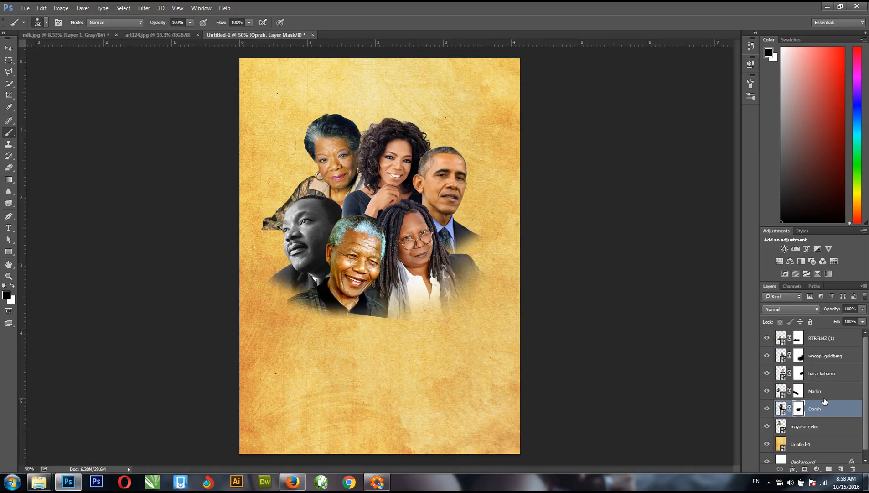
Step: Paint black on the whoopi-goldberg layer mask to soften the hard lower edge beside the front portrait
{"action": "left_click", "coordinate": [798, 355]}
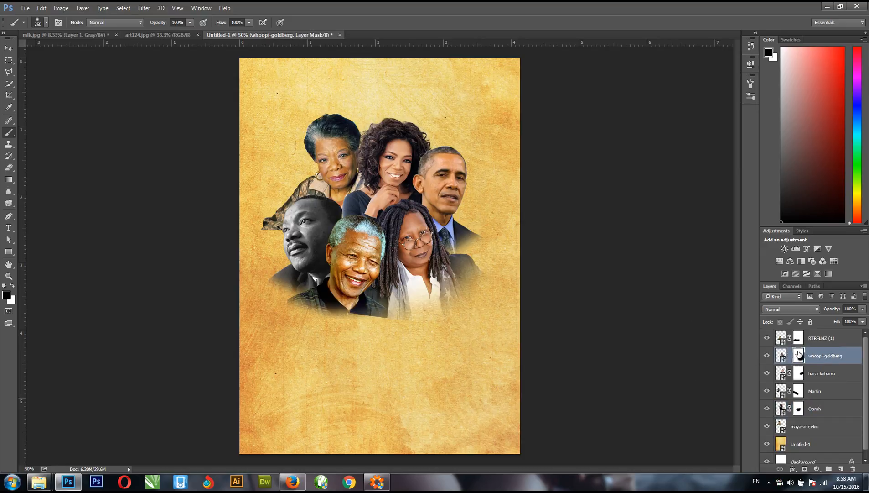
{"action": "mouse_move", "coordinate": [383, 323]}
{"action": "left_mouse_down"}
{"action": "mouse_move", "coordinate": [350, 312]}
{"action": "mouse_move", "coordinate": [326, 315]}
{"action": "mouse_move", "coordinate": [347, 315]}
{"action": "mouse_move", "coordinate": [386, 338]}
{"action": "mouse_move", "coordinate": [378, 328]}
{"action": "mouse_move", "coordinate": [356, 328]}
{"action": "left_mouse_up"}
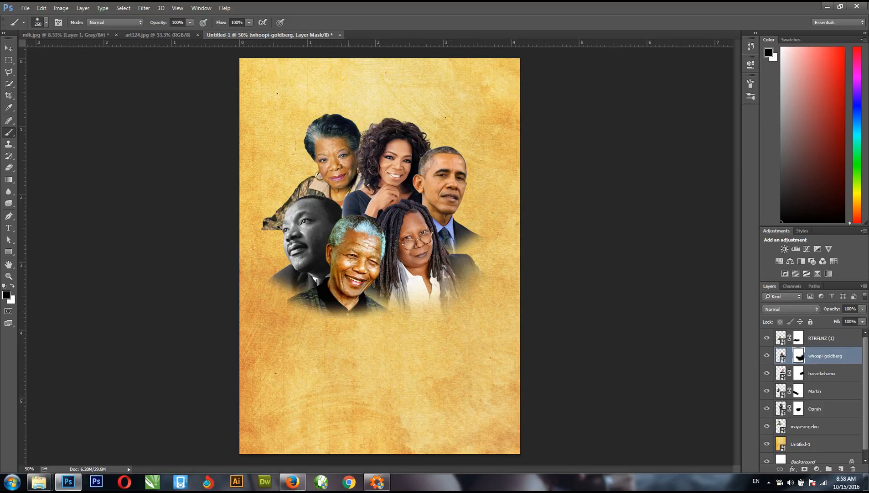
Step: Add a layer mask to the maya-angelou layer and fade the shoulder and sleeve into the parchment with the soft black brush
{"action": "left_click", "coordinate": [9, 48]}
{"action": "right_click", "coordinate": [355, 162]}
{"action": "right_click", "coordinate": [339, 148]}
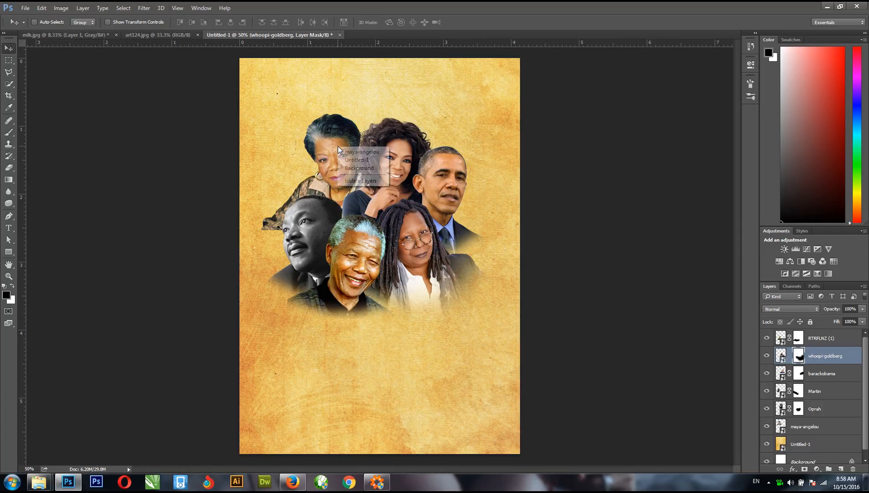
{"action": "left_click", "coordinate": [367, 152]}
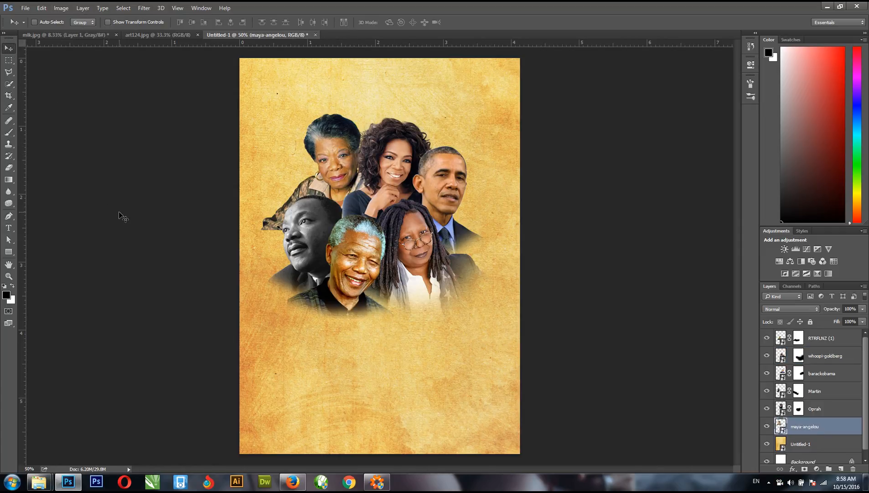
{"action": "key", "text": "b"}
{"action": "left_click", "coordinate": [805, 468]}
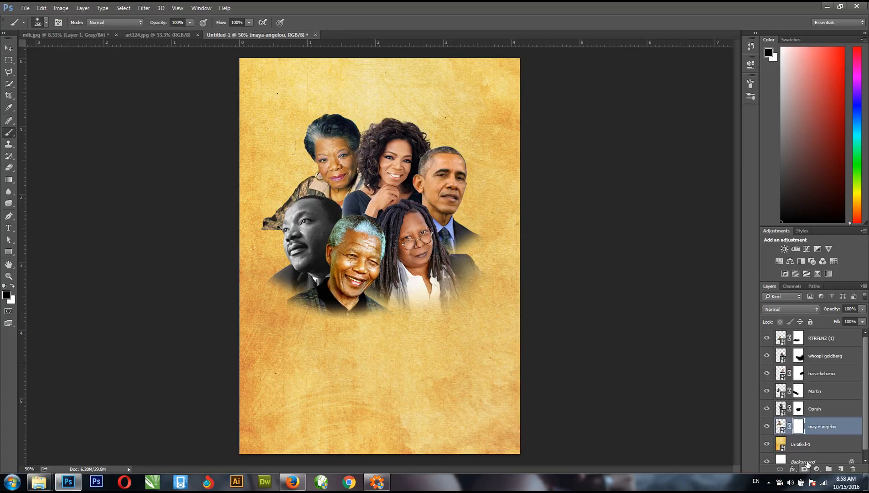
{"action": "mouse_move", "coordinate": [229, 215]}
{"action": "left_mouse_down"}
{"action": "mouse_move", "coordinate": [280, 253]}
{"action": "mouse_move", "coordinate": [267, 229]}
{"action": "mouse_move", "coordinate": [275, 224]}
{"action": "mouse_move", "coordinate": [288, 240]}
{"action": "mouse_move", "coordinate": [268, 221]}
{"action": "mouse_move", "coordinate": [289, 238]}
{"action": "mouse_move", "coordinate": [264, 215]}
{"action": "mouse_move", "coordinate": [290, 229]}
{"action": "left_mouse_up"}
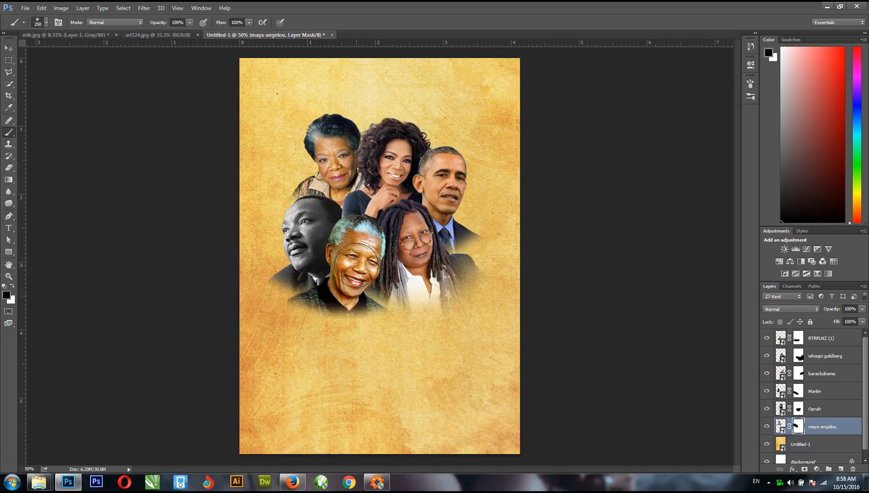
{"action": "left_click", "coordinate": [9, 48]}
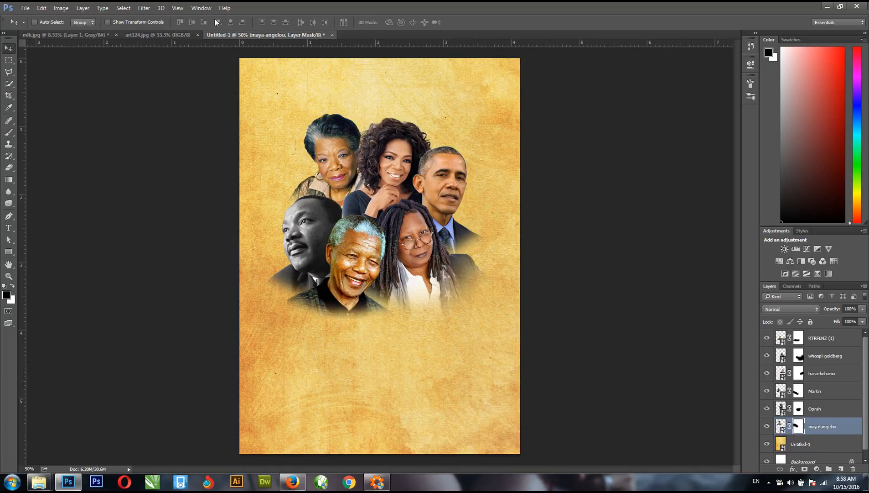
Step: Compare with the reference flyer art124.jpg, then group all six portrait layers and name the group Leaders
{"action": "left_click", "coordinate": [168, 36]}
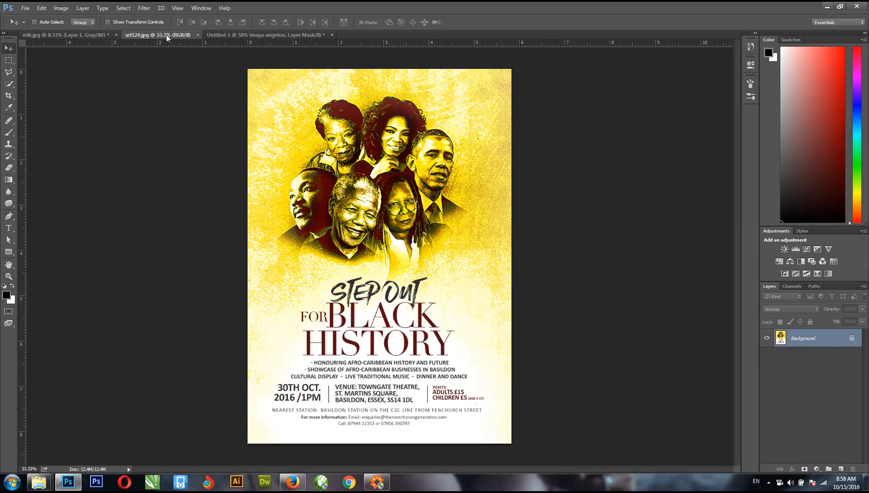
{"action": "left_click", "coordinate": [260, 36]}
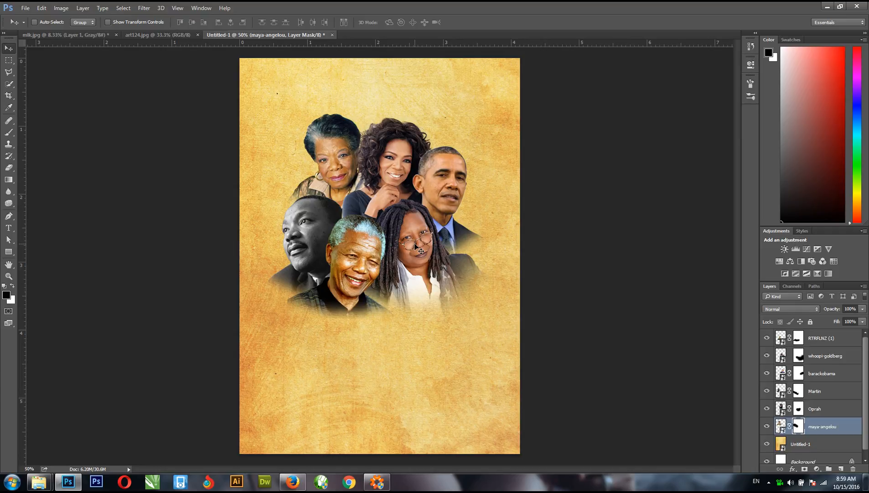
{"action": "left_click", "coordinate": [812, 428]}
{"action": "left_click", "coordinate": [833, 337], "text": "shift"}
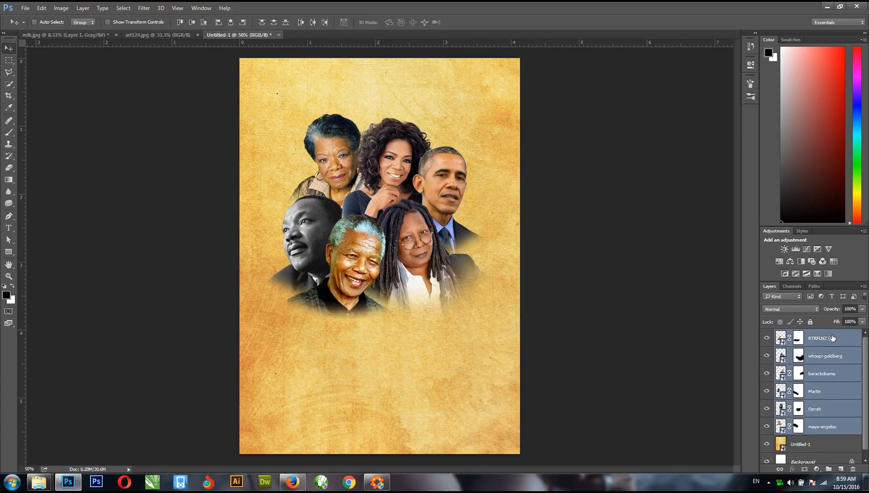
{"action": "left_click", "coordinate": [829, 468]}
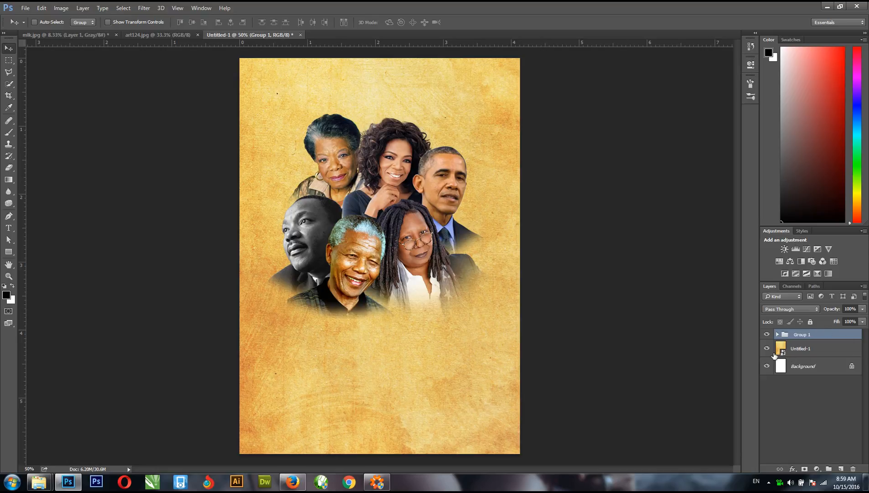
{"action": "double_click", "coordinate": [805, 336]}
{"action": "type", "text": "Lead"}
{"action": "type", "text": "we"}
{"action": "key", "text": "BackSpace"}
{"action": "key", "text": "BackSpace"}
{"action": "type", "text": "ers"}
{"action": "key", "text": "Return"}
Step: Add a Curves adjustment clipped to the Leaders group and shape an S-curve with darker shadows and brighter highlights
{"action": "left_click", "coordinate": [806, 249]}
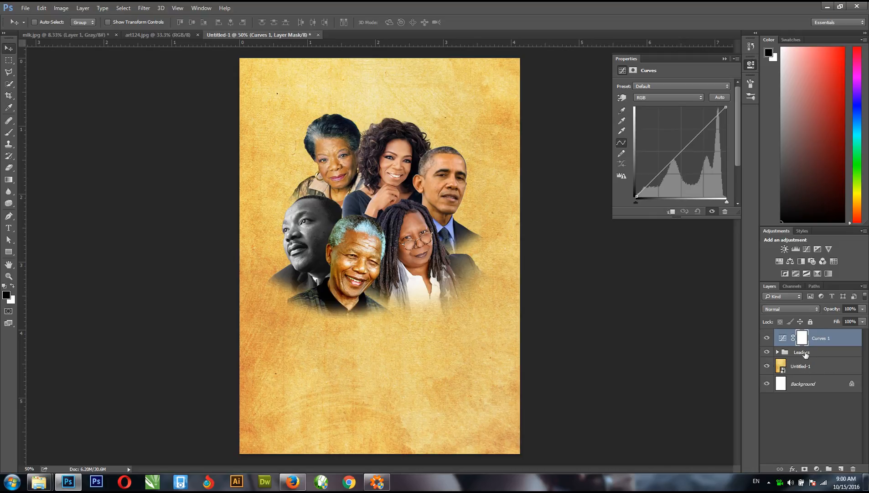
{"action": "left_click", "coordinate": [671, 212]}
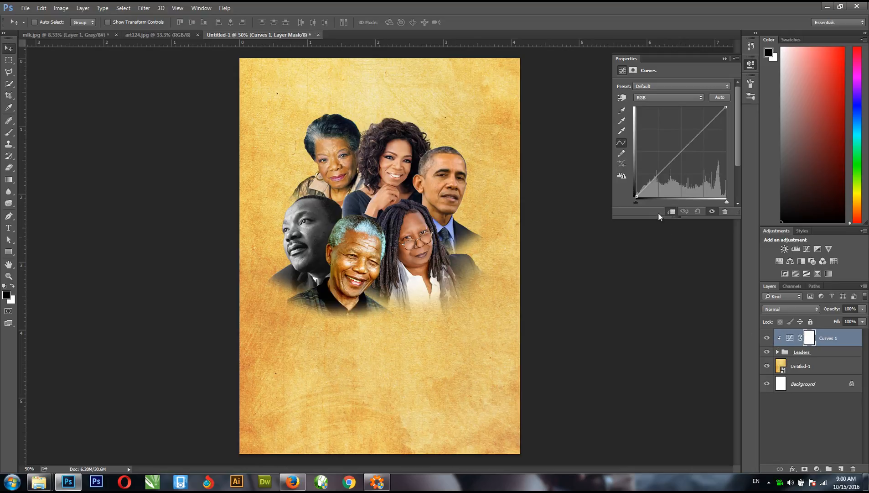
{"action": "left_click_drag", "start_coordinate": [656, 176], "coordinate": [662, 181]}
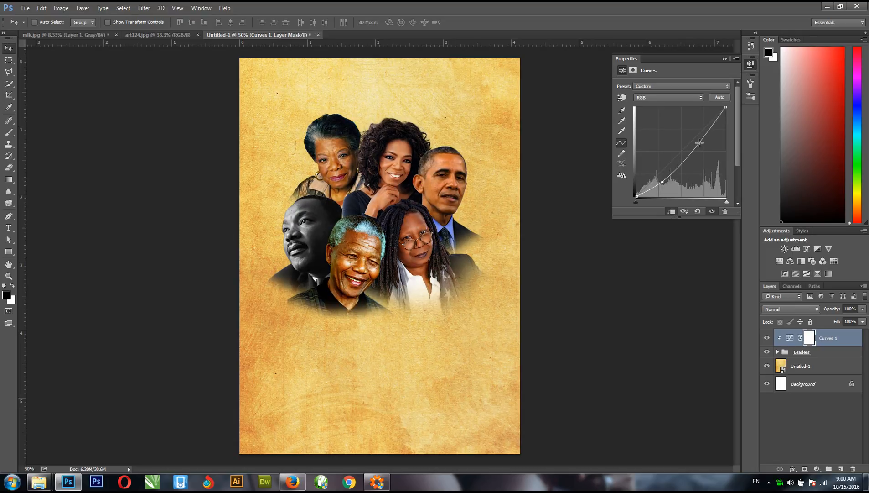
{"action": "left_click_drag", "start_coordinate": [699, 143], "coordinate": [695, 127]}
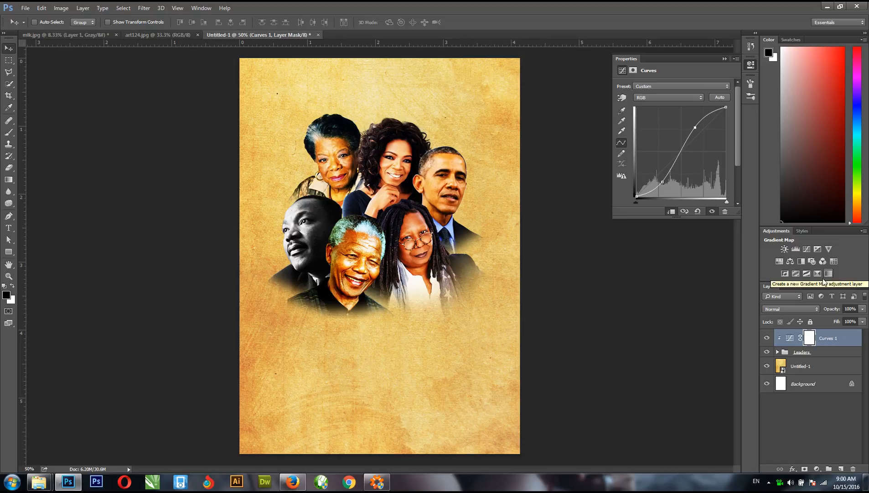
Step: Add a Posterize adjustment layer above the curves and set its levels to 9
{"action": "left_click", "coordinate": [795, 273]}
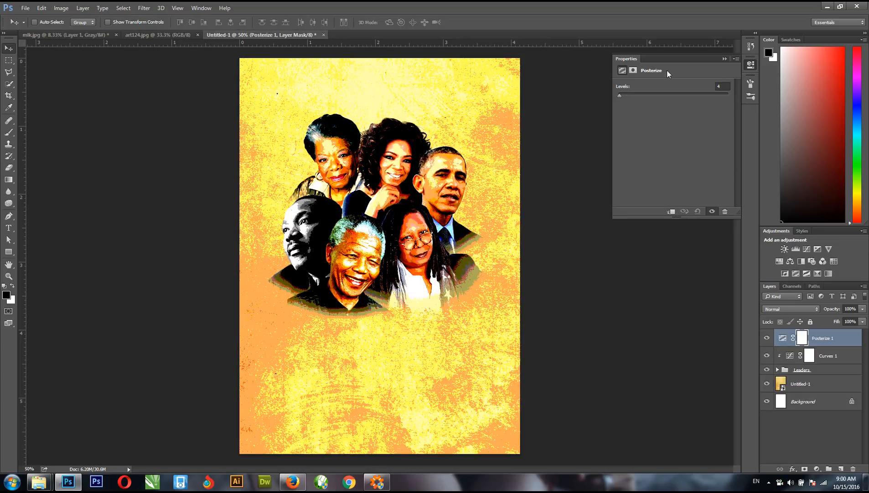
{"action": "left_click_drag", "start_coordinate": [723, 86], "coordinate": [684, 88]}
{"action": "type", "text": "9"}
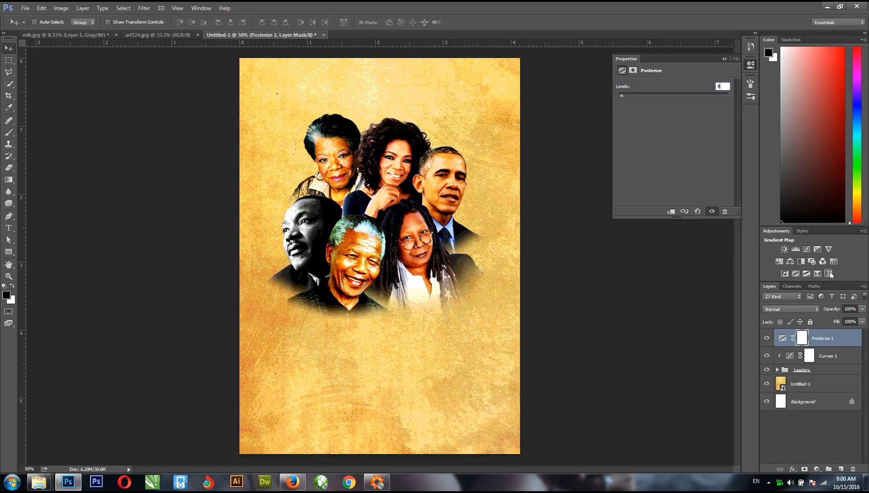
Step: Add a Gradient Map adjustment layer and apply the custom preset running from brown through magenta and orange to white
{"action": "left_click", "coordinate": [829, 272]}
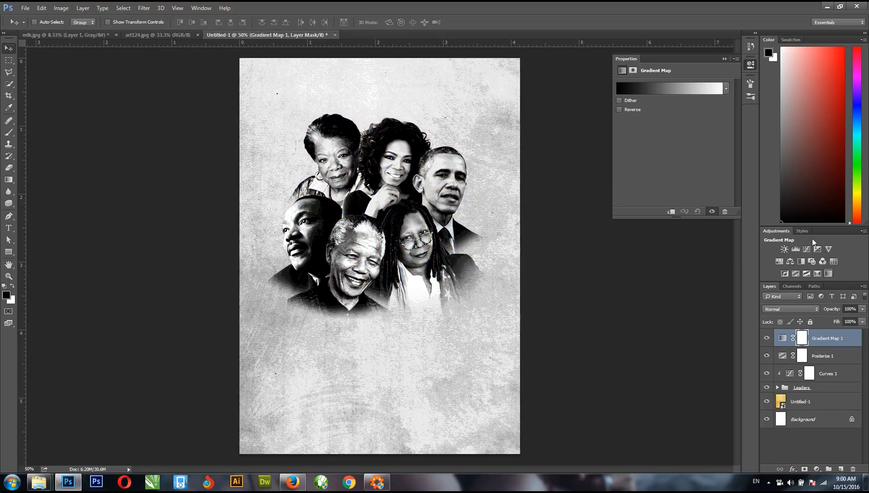
{"action": "left_click", "coordinate": [648, 89]}
{"action": "left_click_drag", "start_coordinate": [422, 88], "coordinate": [689, 93]}
{"action": "left_click", "coordinate": [747, 163]}
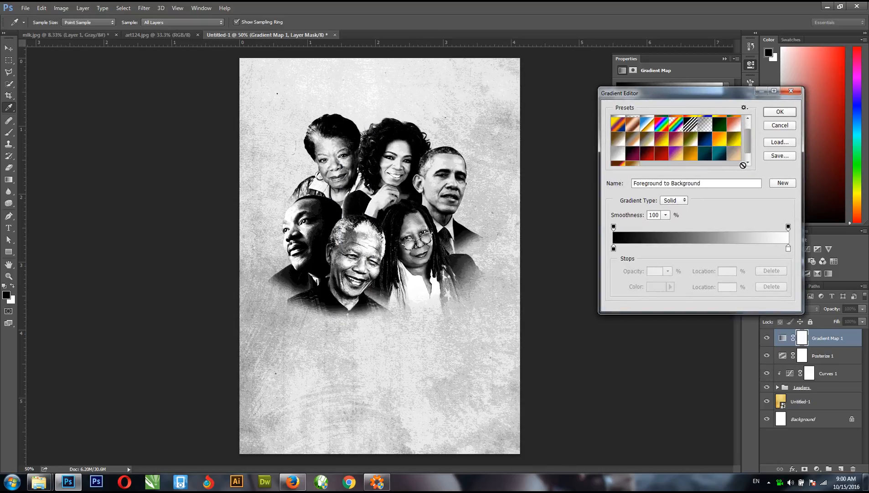
{"action": "left_click", "coordinate": [748, 162]}
{"action": "left_click", "coordinate": [747, 163]}
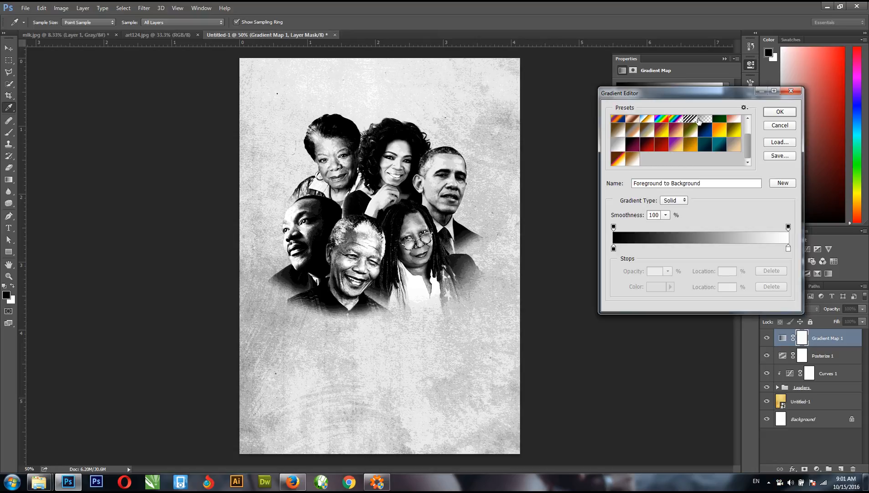
{"action": "left_click", "coordinate": [615, 163]}
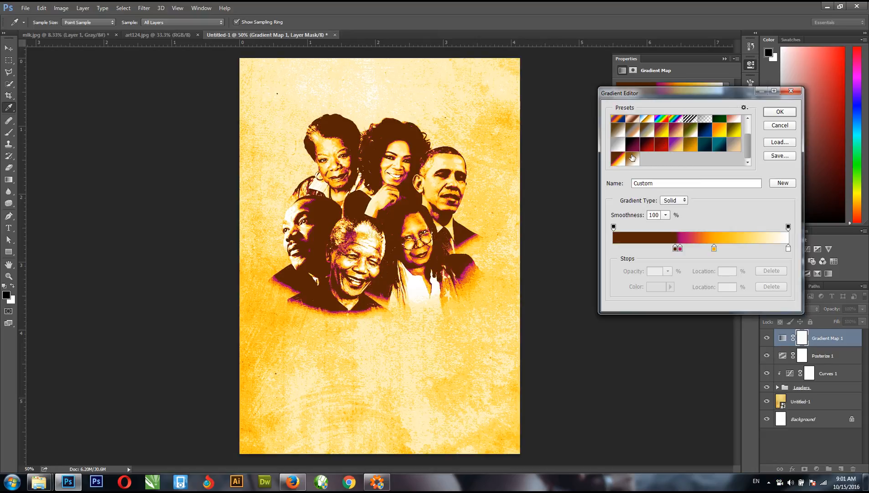
Step: Spread the gradient's colour stops apart with the white stop at 85%, and save the result as a new preset
{"action": "left_click_drag", "start_coordinate": [675, 249], "coordinate": [767, 252]}
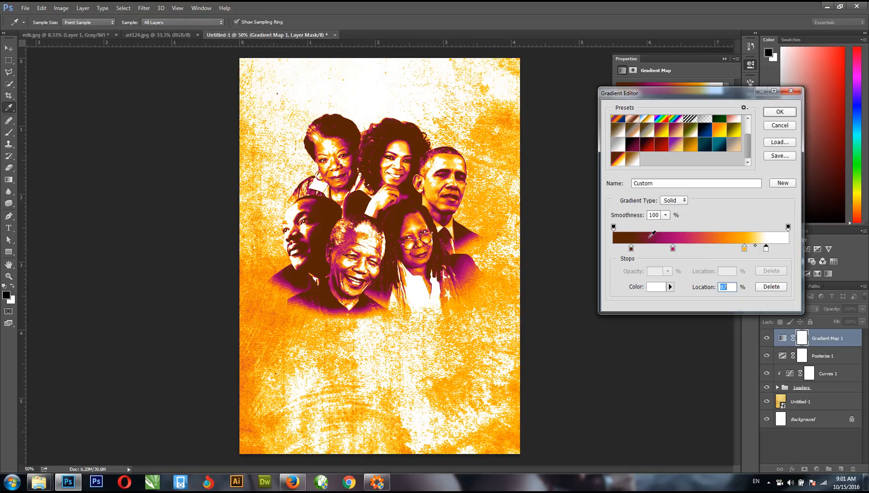
{"action": "left_click_drag", "start_coordinate": [766, 248], "coordinate": [763, 249]}
{"action": "left_click", "coordinate": [784, 184]}
Step: Try the Foreground to Transparent preset and switch the gradient map back to Foreground to Background
{"action": "left_click_drag", "start_coordinate": [746, 145], "coordinate": [748, 122]}
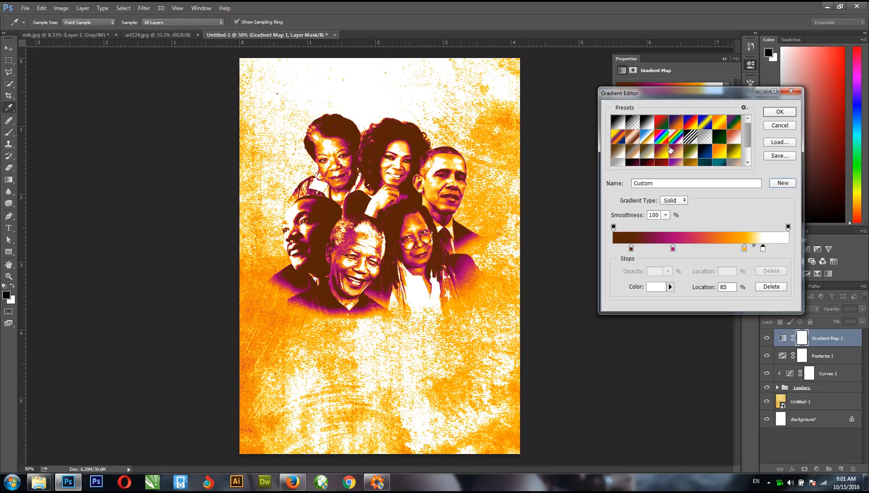
{"action": "left_click", "coordinate": [619, 122]}
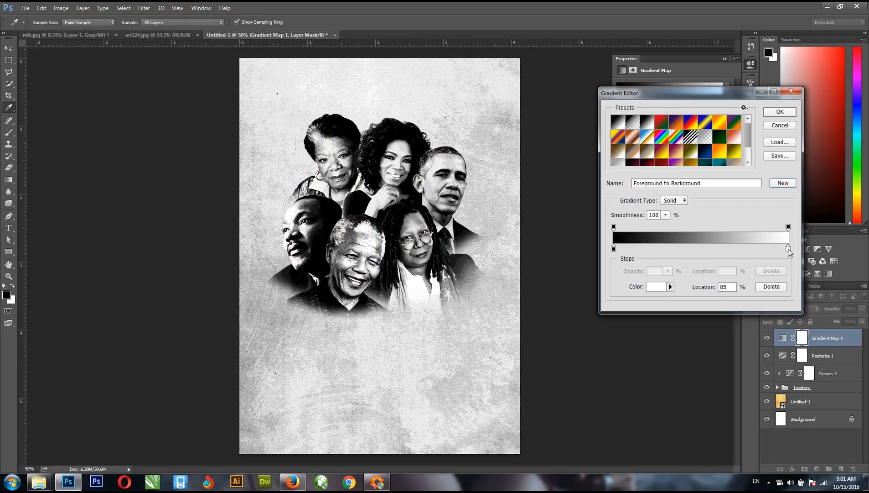
{"action": "left_click", "coordinate": [632, 123]}
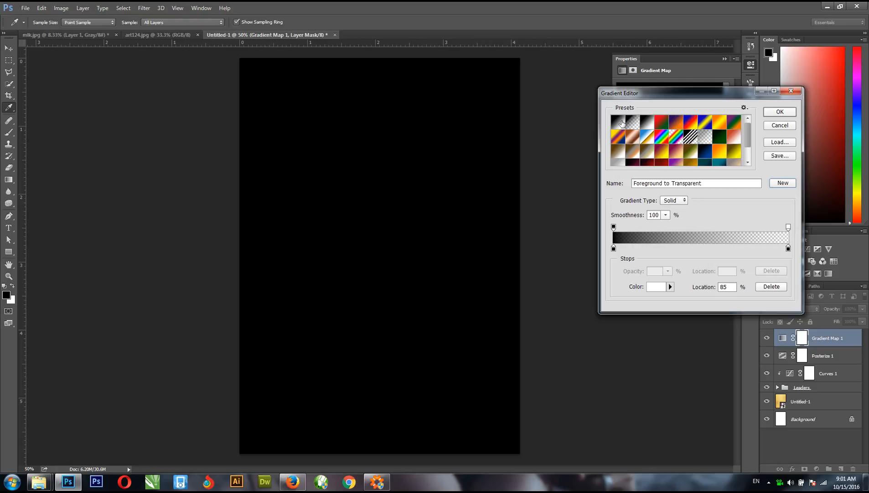
{"action": "left_click", "coordinate": [618, 121]}
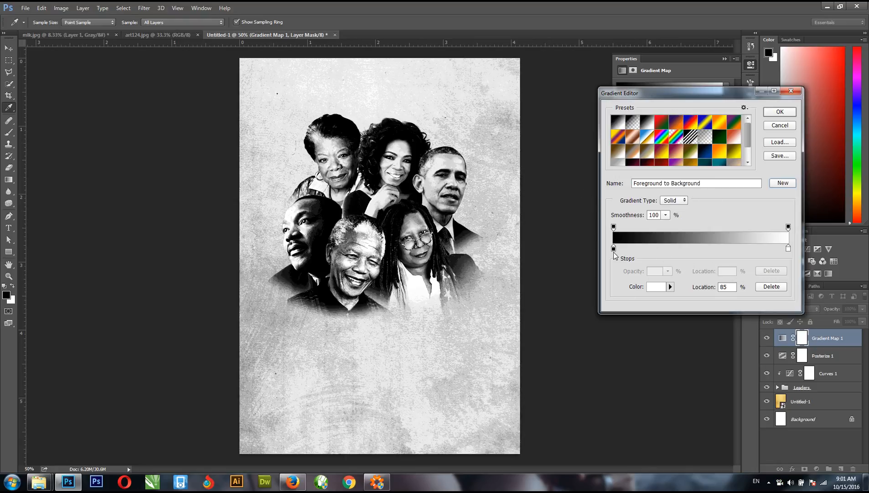
Step: Add colour stops at 21%, 40% and 60% to the gradient and colour the 60% stop red
{"action": "double_click", "coordinate": [651, 251]}
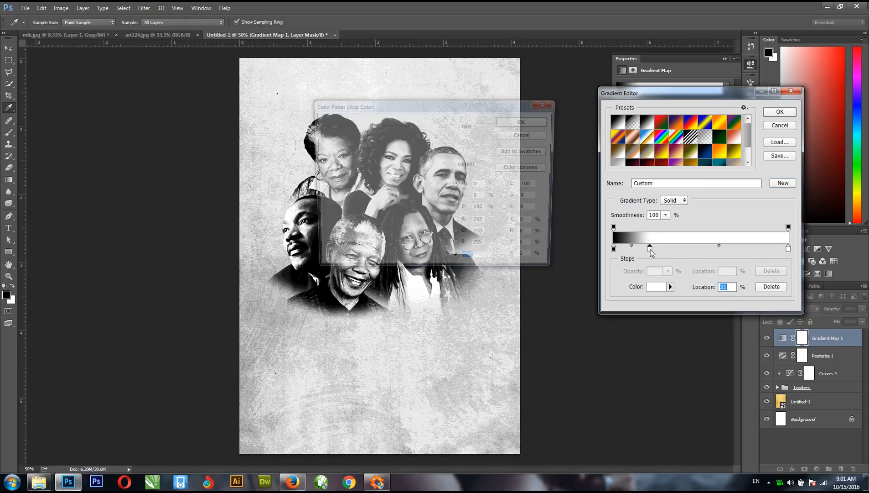
{"action": "left_click", "coordinate": [545, 135]}
{"action": "double_click", "coordinate": [684, 250]}
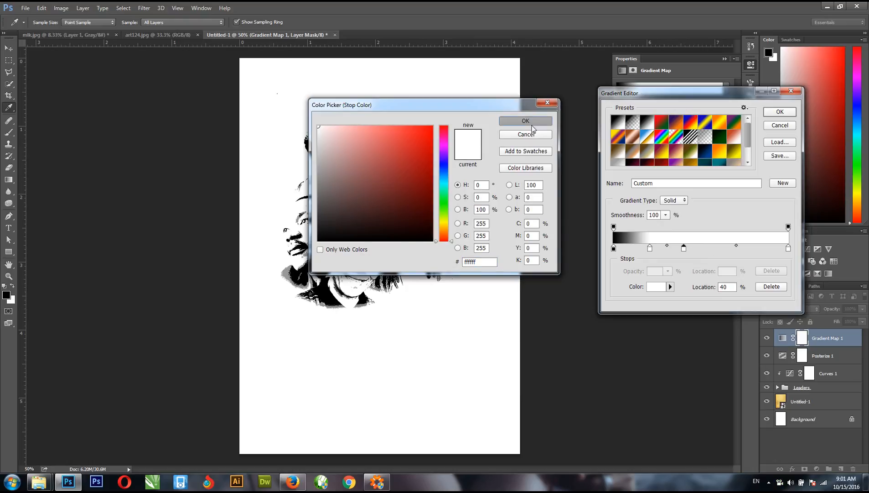
{"action": "left_click", "coordinate": [529, 133]}
{"action": "double_click", "coordinate": [720, 250]}
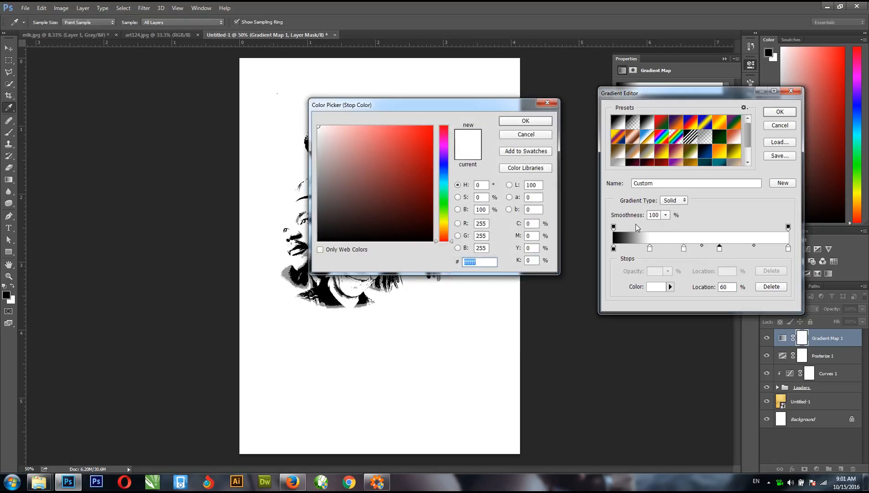
{"action": "type", "text": "b80000"}
{"action": "left_click", "coordinate": [532, 125]}
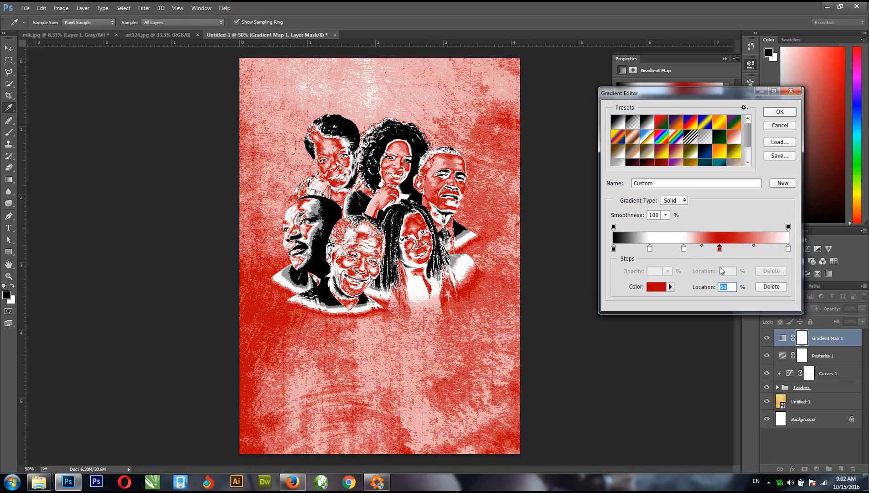
Step: Remove the three added colour stops from the gradient, keeping only the black and white end stops
{"action": "left_click_drag", "start_coordinate": [720, 248], "coordinate": [715, 287]}
{"action": "left_click", "coordinate": [683, 247]}
{"action": "left_click_drag", "start_coordinate": [683, 247], "coordinate": [690, 299]}
{"action": "left_click_drag", "start_coordinate": [650, 248], "coordinate": [651, 314]}
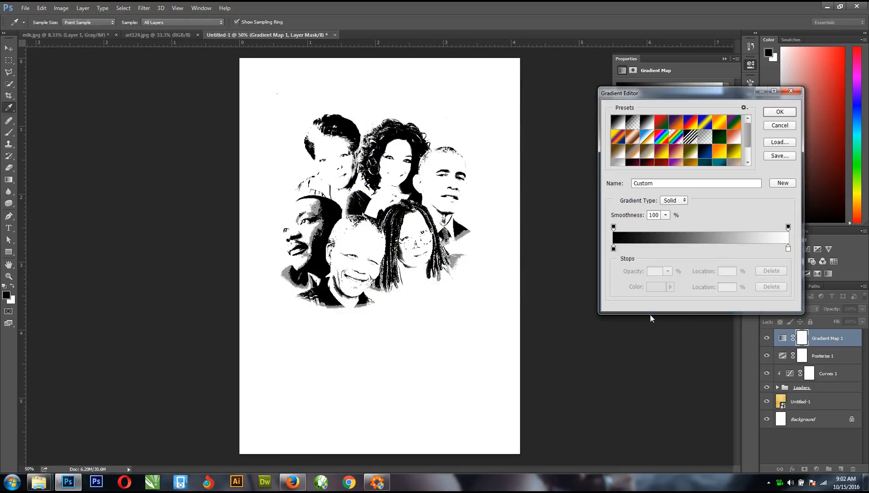
Step: Load the last saved gradient preset with brown, magenta, orange and white stops, and set its 10% stop to colour #530f07
{"action": "left_click", "coordinate": [748, 162]}
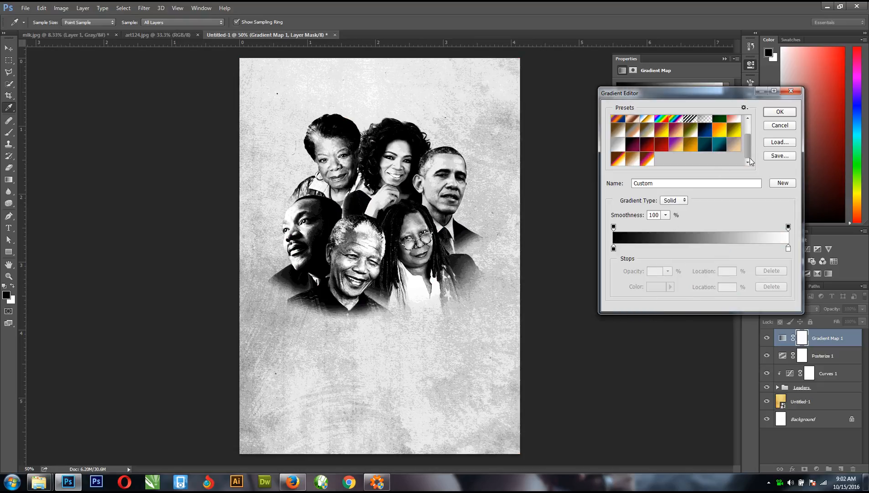
{"action": "left_click", "coordinate": [648, 158]}
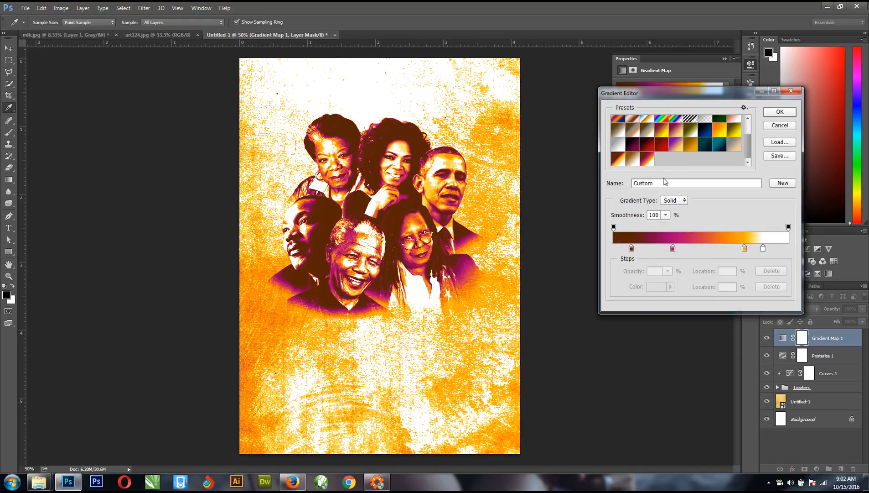
{"action": "double_click", "coordinate": [632, 248]}
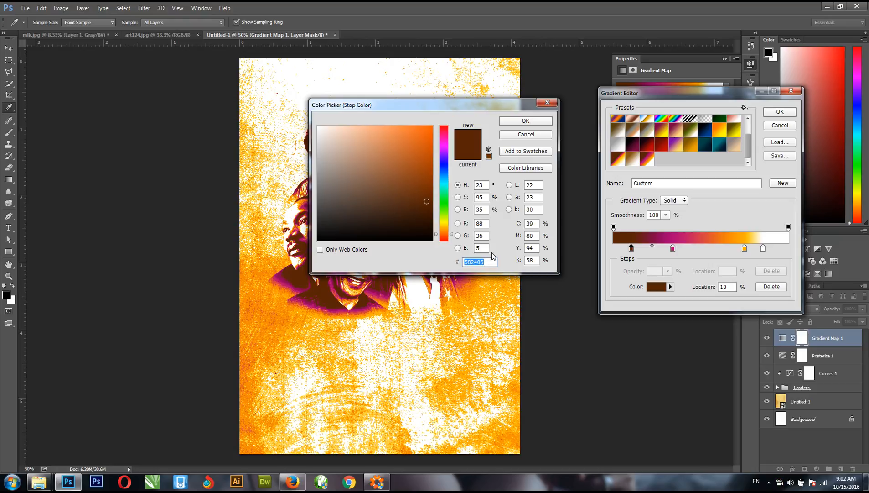
{"action": "type", "text": "53"}
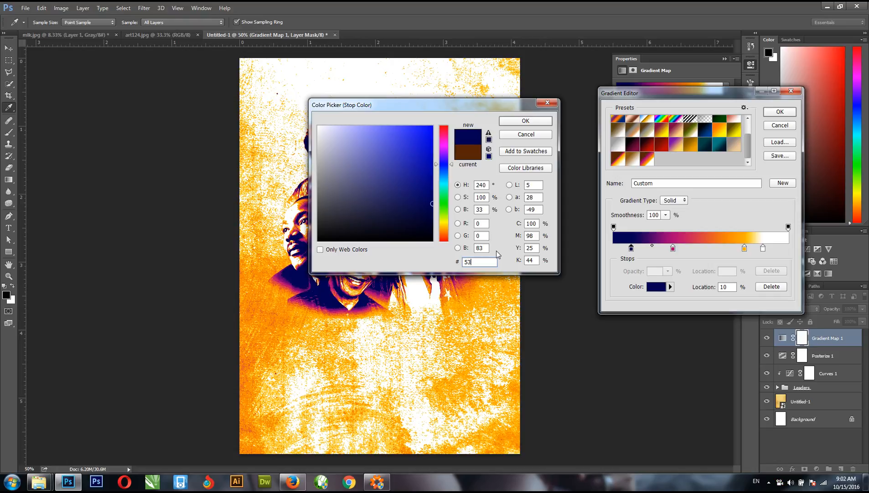
{"action": "type", "text": "0"}
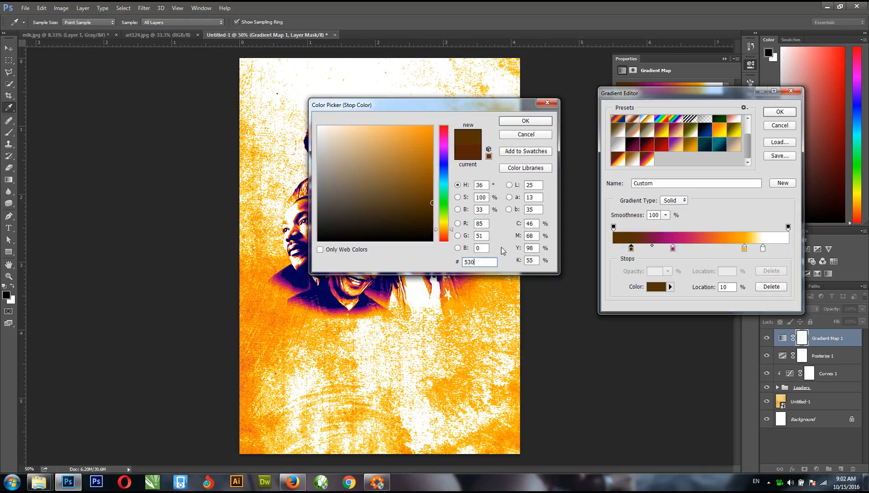
{"action": "type", "text": "f"}
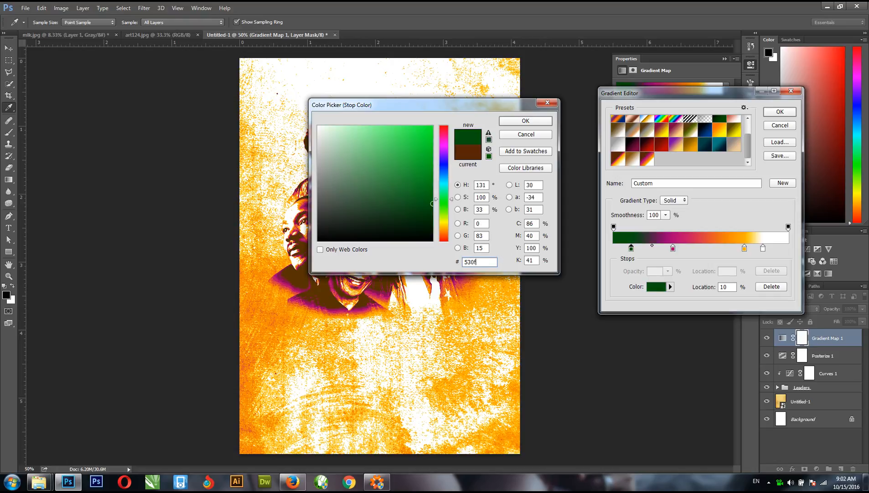
{"action": "type", "text": "0"}
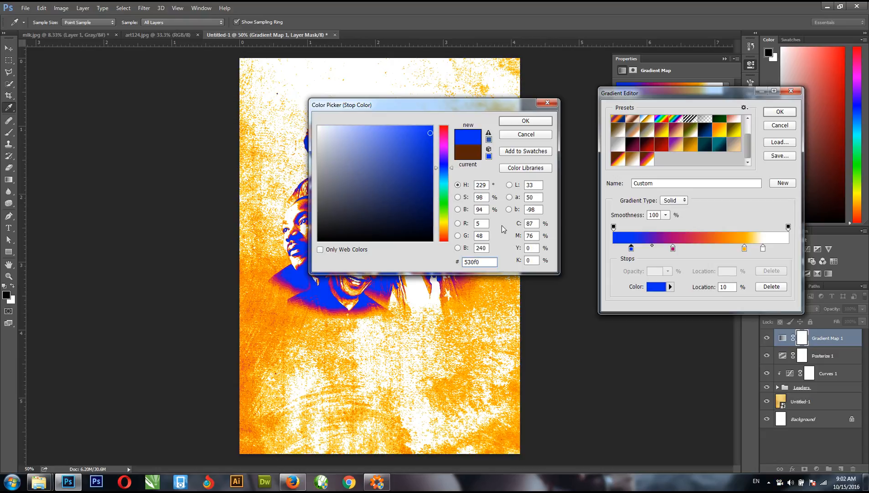
{"action": "type", "text": "7"}
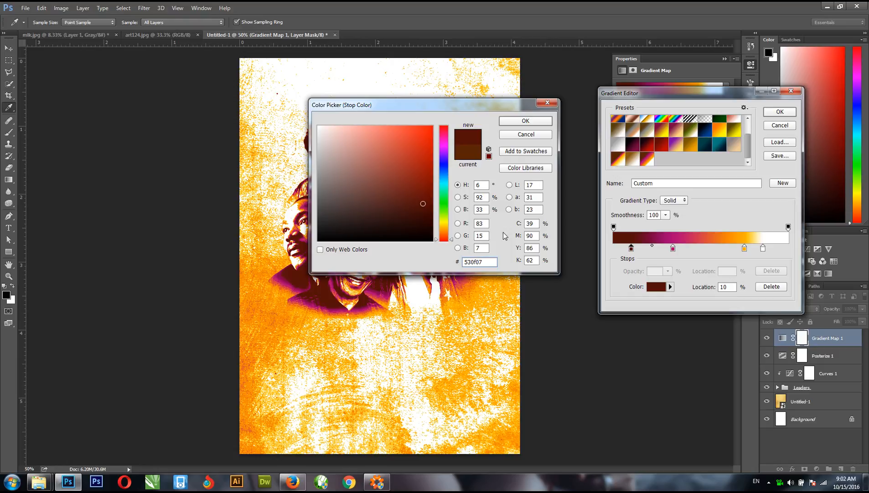
{"action": "left_click", "coordinate": [525, 122]}
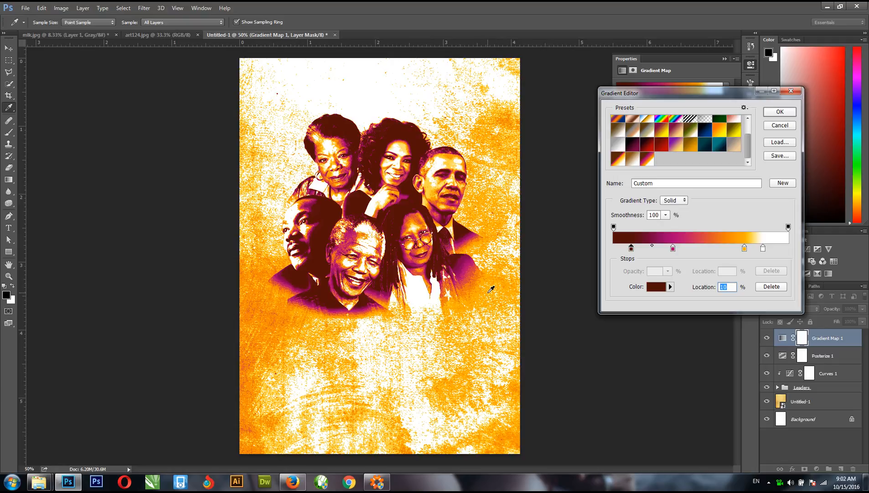
Step: Change the gradient's magenta stop at 34% to green #5c8520
{"action": "double_click", "coordinate": [673, 249]}
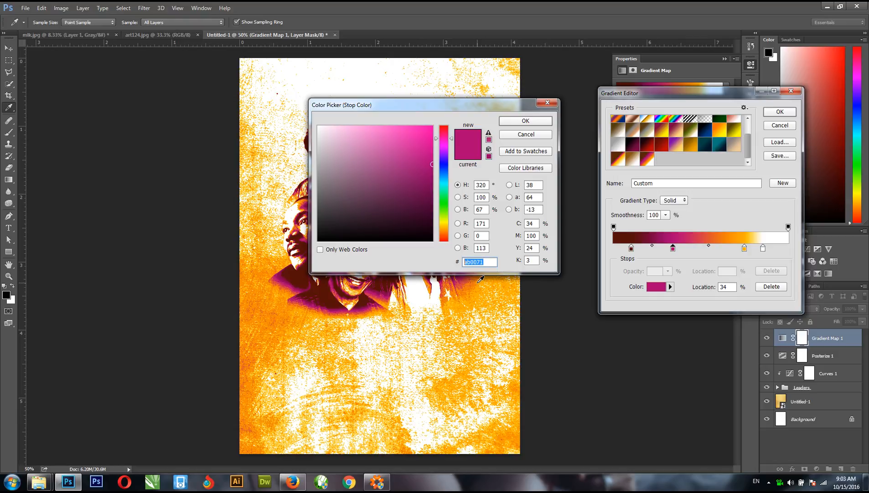
{"action": "type", "text": "5c"}
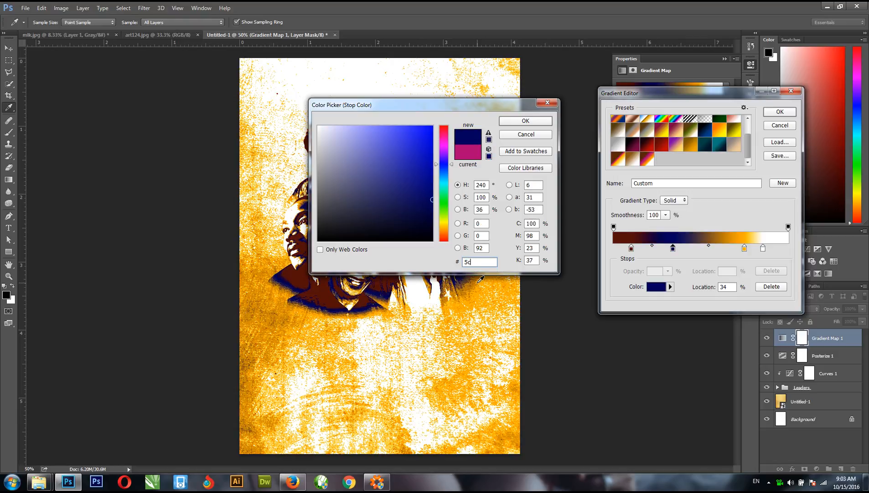
{"action": "type", "text": "85"}
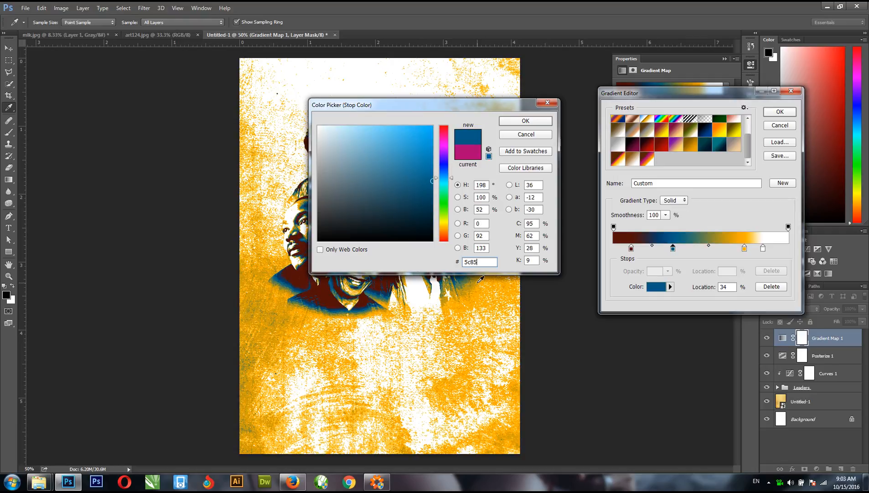
{"action": "type", "text": "20"}
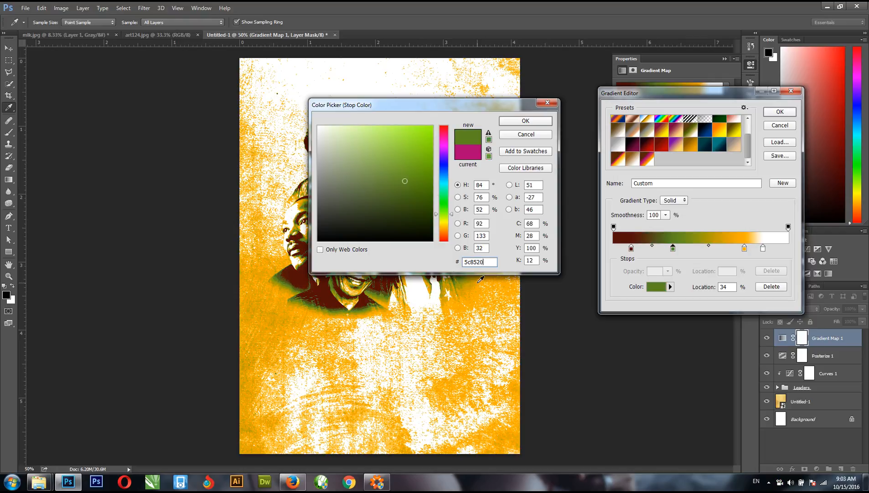
{"action": "left_click", "coordinate": [526, 121]}
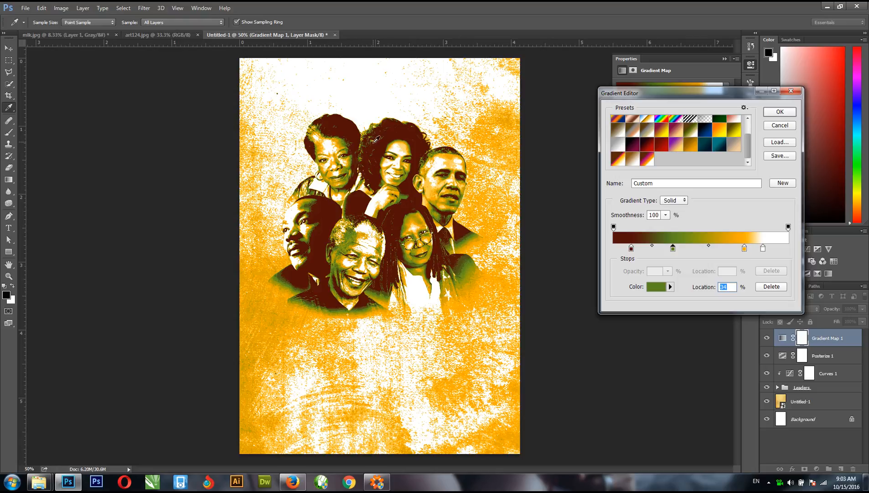
Step: Change the gradient's orange stop at 75% to yellow #fff001
{"action": "double_click", "coordinate": [744, 248]}
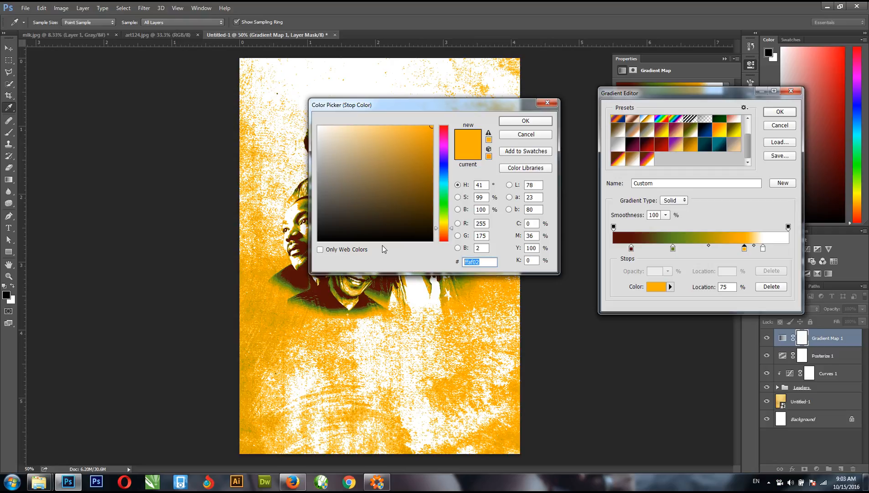
{"action": "type", "text": "fff"}
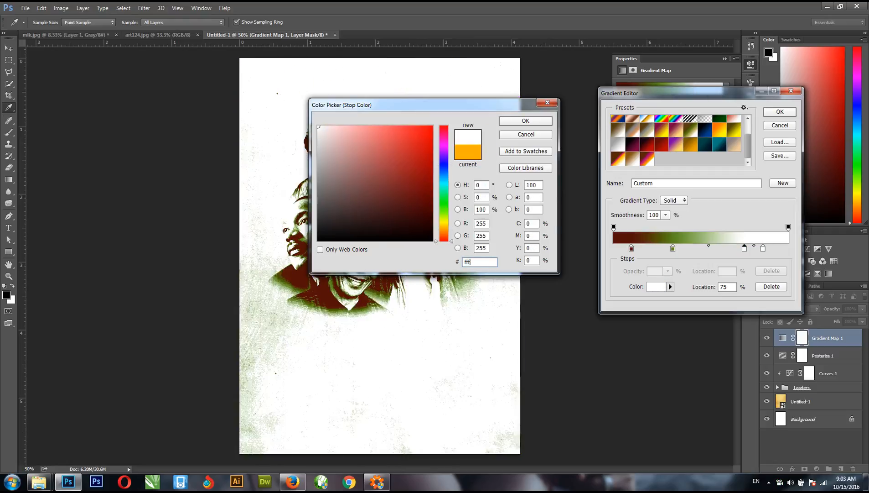
{"action": "type", "text": "001"}
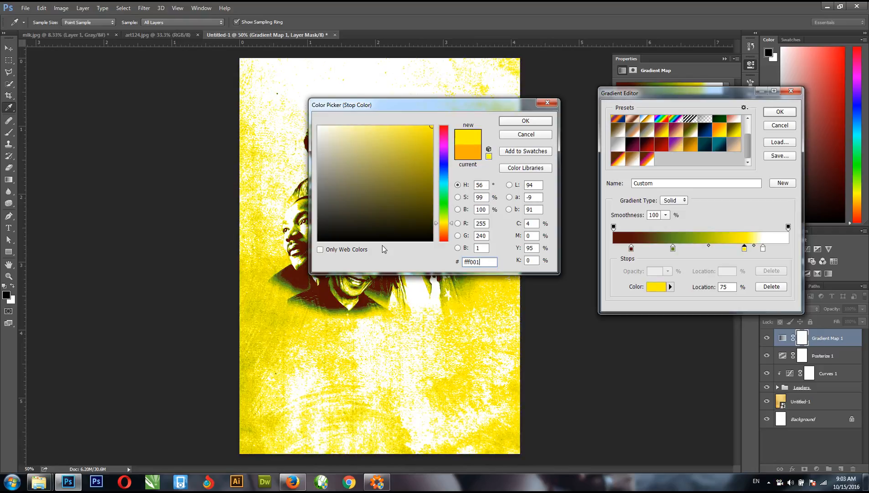
{"action": "left_click", "coordinate": [522, 120]}
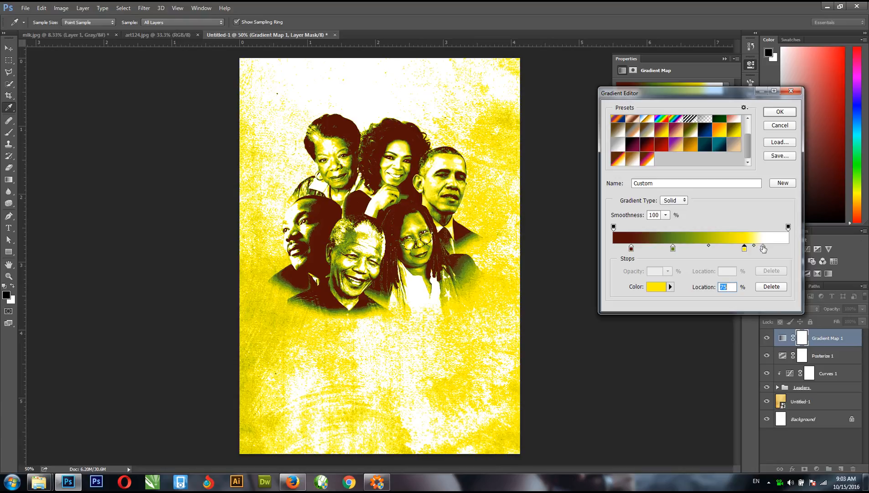
Step: Shift the white stop closer to the light end, the yellow stop to 81%, the dark red stop closer to the dark end, and the green stop to 30%
{"action": "mouse_move", "coordinate": [764, 248]}
{"action": "left_mouse_down"}
{"action": "mouse_move", "coordinate": [797, 253]}
{"action": "mouse_move", "coordinate": [754, 249]}
{"action": "left_mouse_up"}
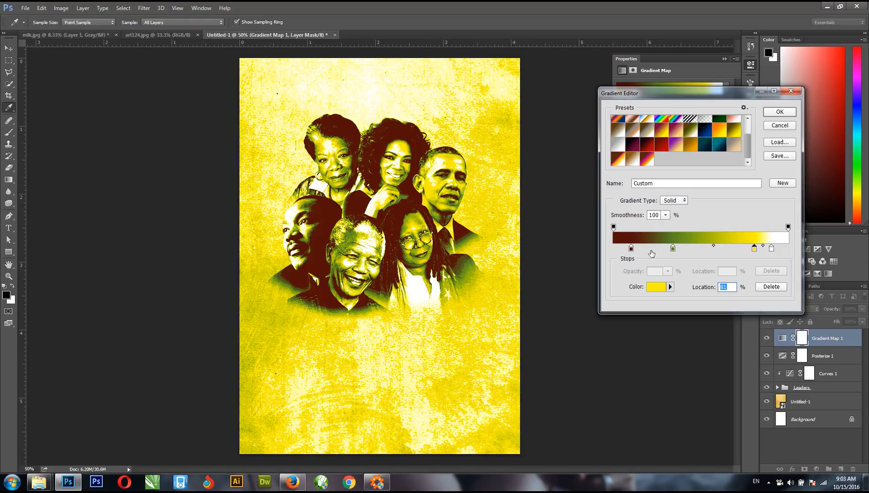
{"action": "left_click_drag", "start_coordinate": [633, 250], "coordinate": [667, 253]}
{"action": "left_click", "coordinate": [674, 248]}
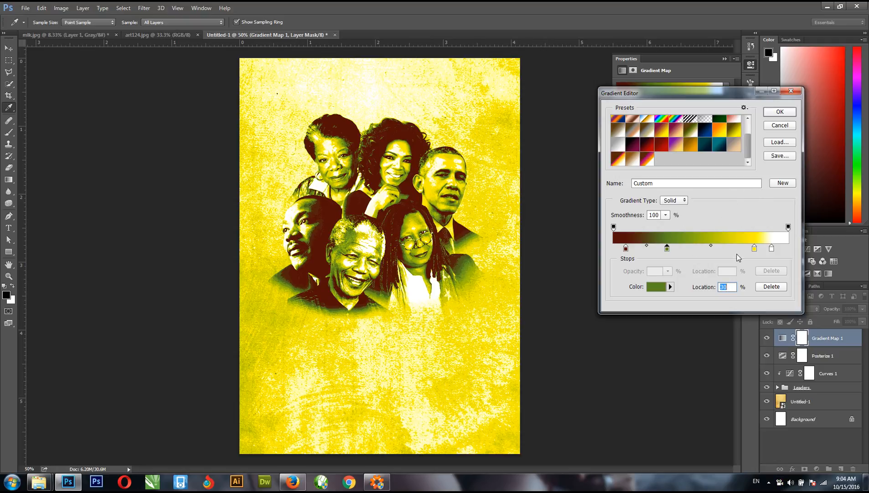
Step: Save the edited gradient as a new preset named "Ceasar Tut" and apply it to the gradient map
{"action": "left_click_drag", "start_coordinate": [666, 184], "coordinate": [553, 201]}
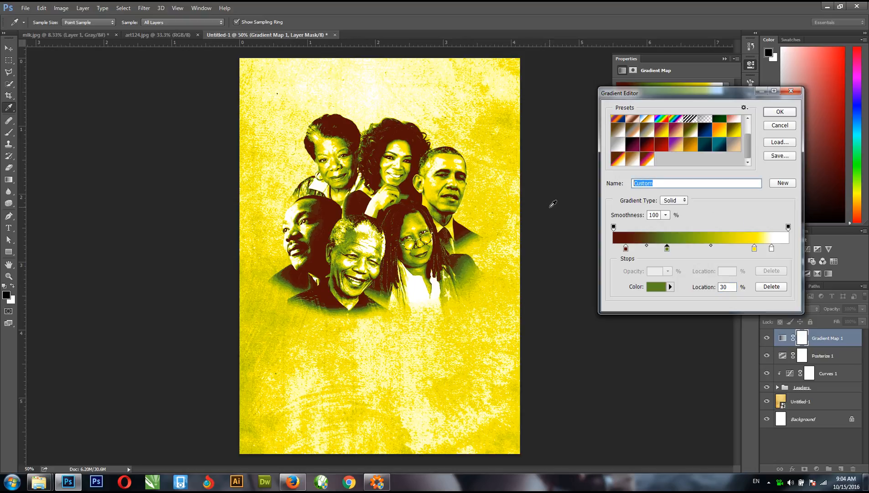
{"action": "type", "text": "Ceasar Tut"}
{"action": "left_click", "coordinate": [783, 184]}
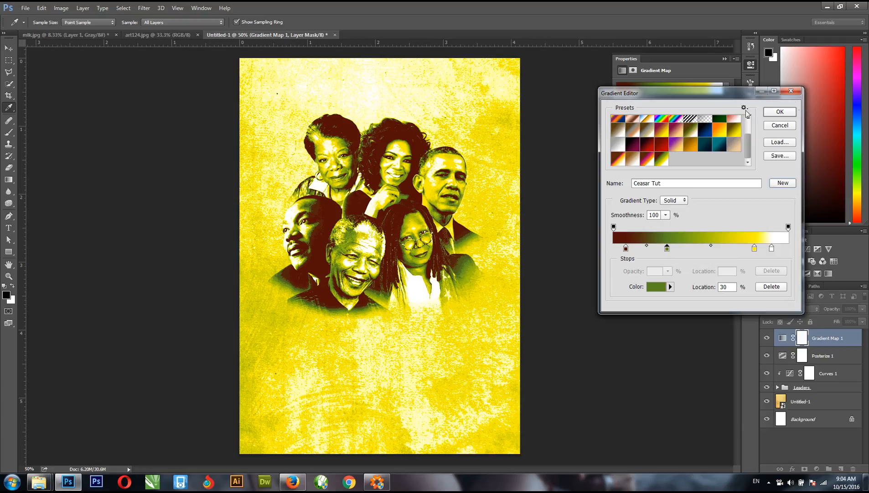
{"action": "left_click", "coordinate": [780, 112]}
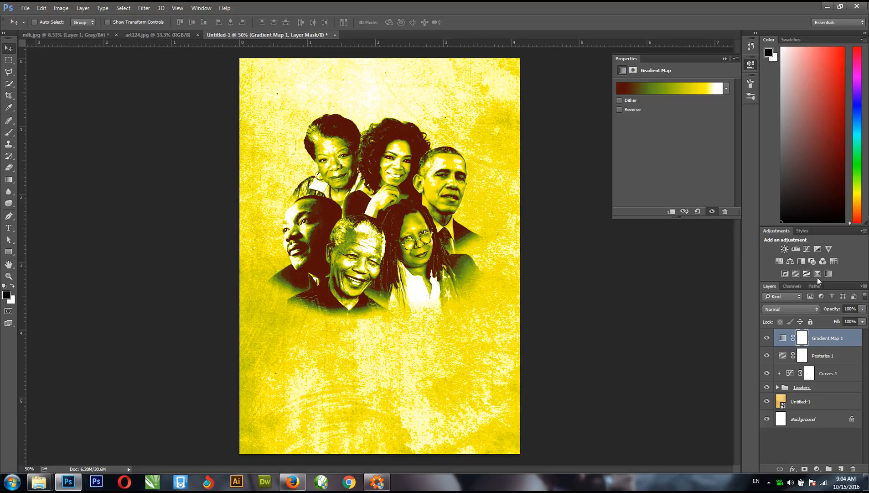
Step: Add a Levels adjustment layer above the gradient map with input levels of 22, 1.18 and 246
{"action": "left_click", "coordinate": [793, 250]}
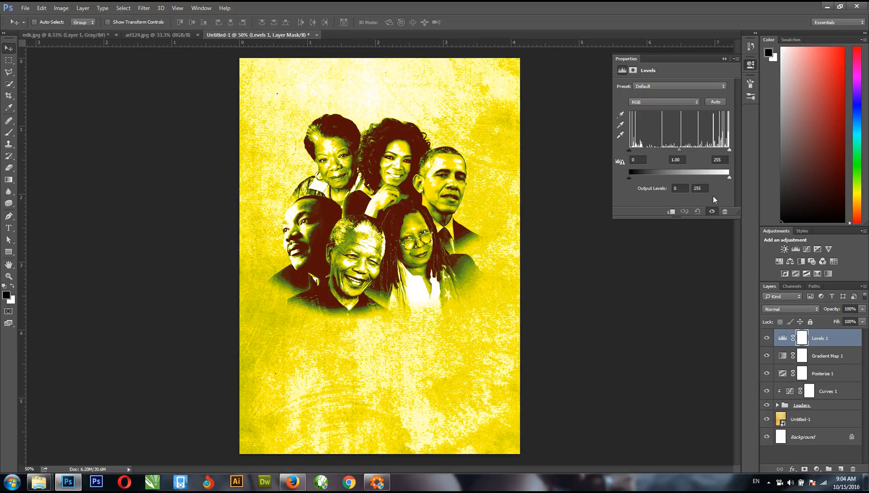
{"action": "left_click", "coordinate": [633, 159]}
{"action": "type", "text": "22"}
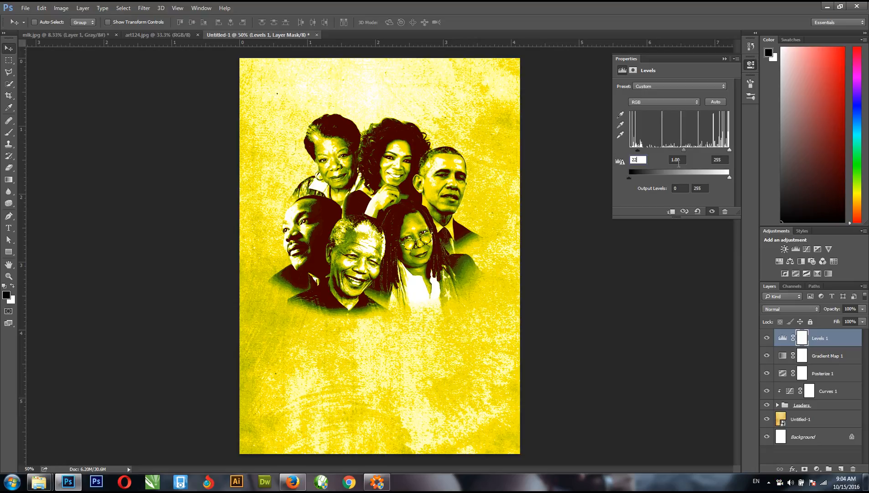
{"action": "left_click", "coordinate": [677, 160]}
{"action": "left_click", "coordinate": [467, 184]}
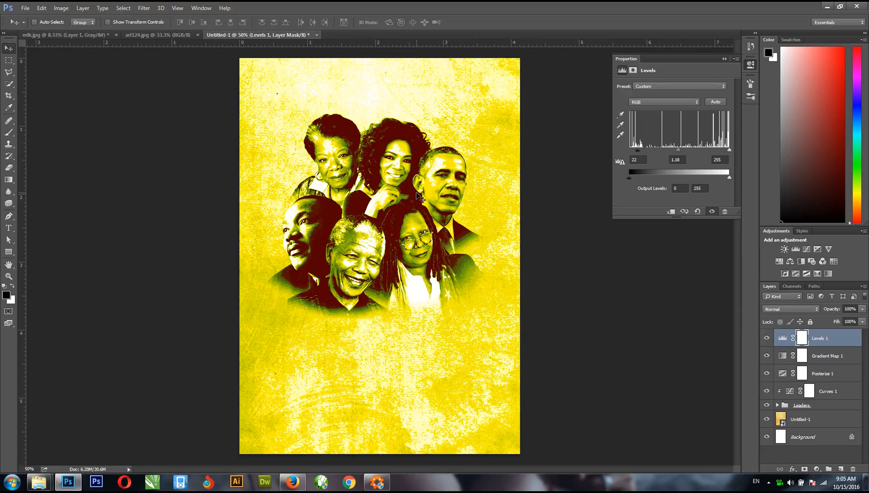
{"action": "left_click", "coordinate": [724, 158]}
{"action": "type", "text": "24"}
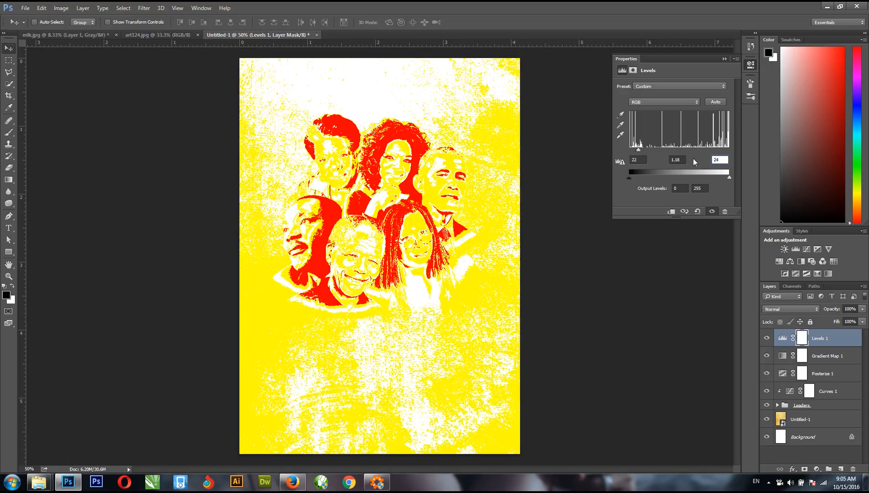
{"action": "type", "text": "6"}
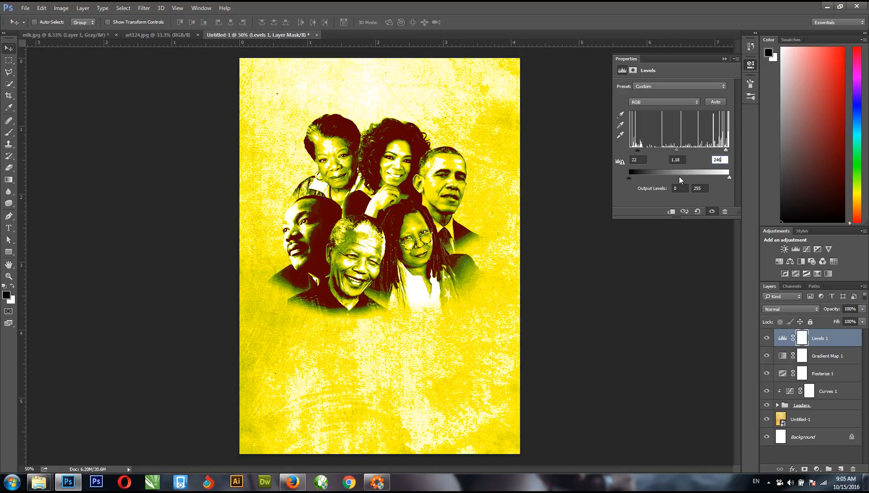
{"action": "key", "text": "Return"}
{"action": "left_click", "coordinate": [724, 60]}
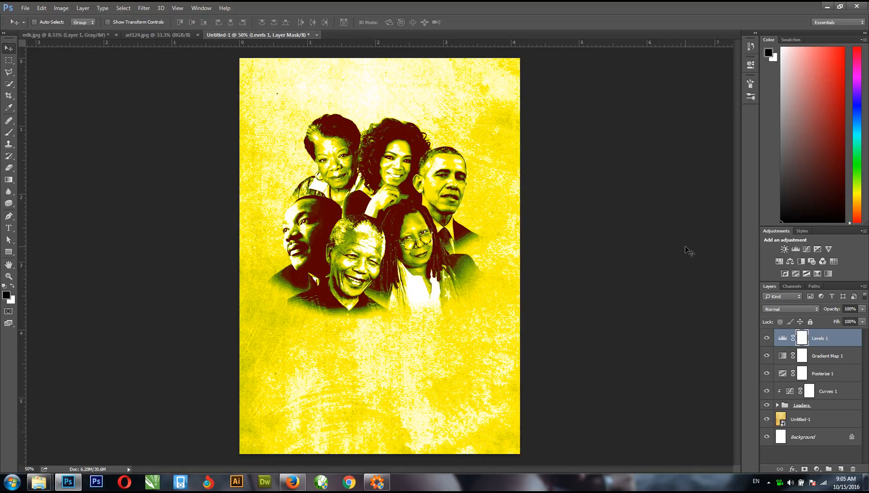
Step: Scale the Leaders group down to about 97.7% and move it slightly higher on the flyer
{"action": "left_click", "coordinate": [812, 410]}
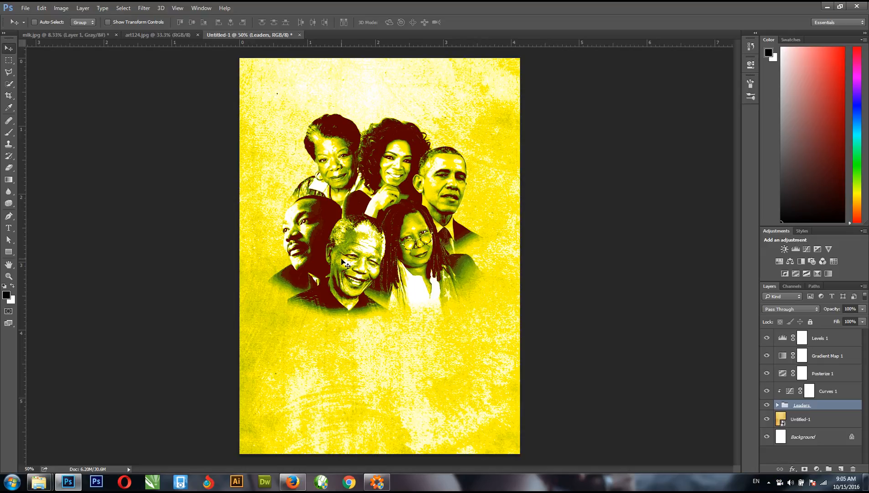
{"action": "left_click_drag", "start_coordinate": [369, 245], "coordinate": [395, 246]}
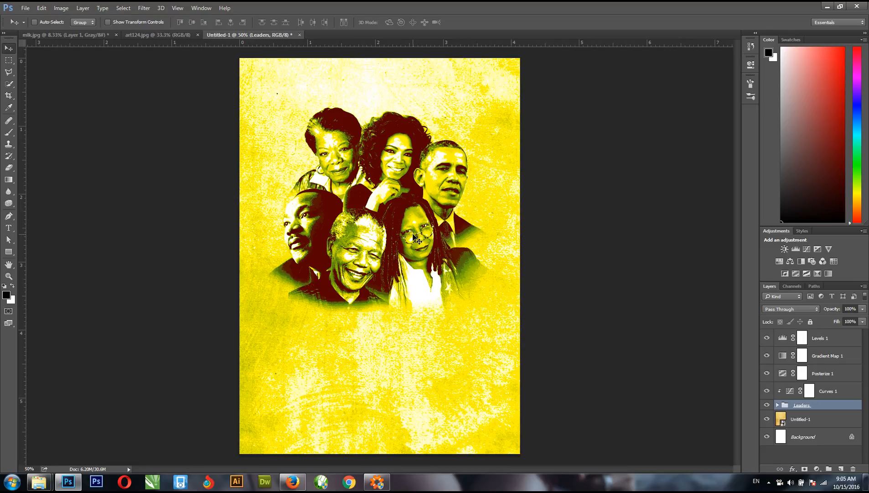
{"action": "key", "text": "ctrl+t"}
{"action": "left_click_drag", "start_coordinate": [262, 108], "coordinate": [268, 113]}
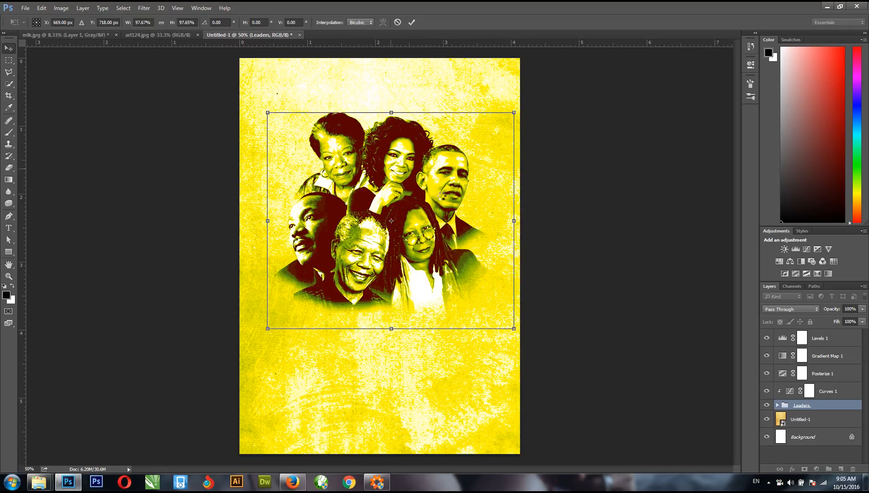
{"action": "key", "text": "Return"}
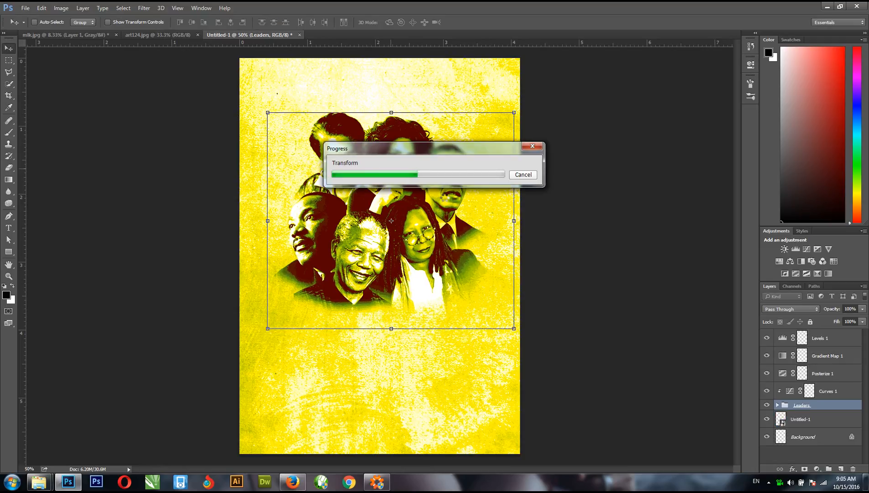
{"action": "left_click_drag", "start_coordinate": [443, 199], "coordinate": [439, 189]}
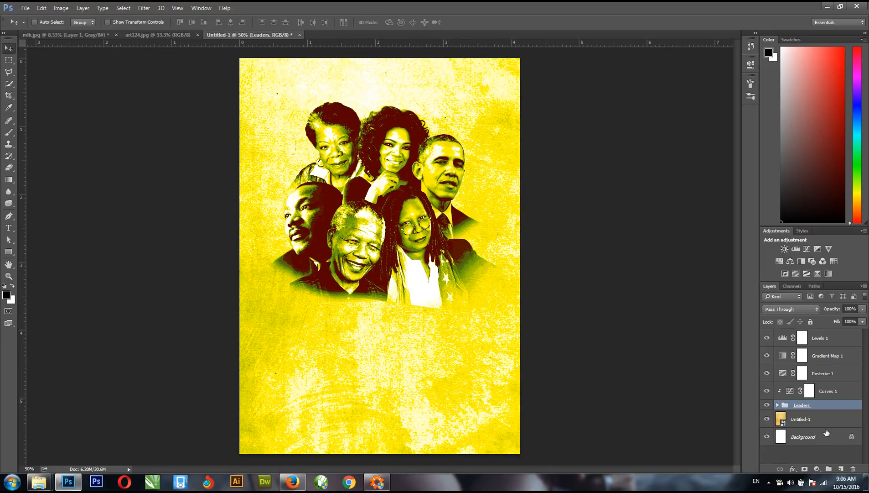
Step: Brush black on the whoopi-goldberg layer mask in the Leaders group to fade the portrait's lower edge into the parchment
{"action": "left_click", "coordinate": [778, 405]}
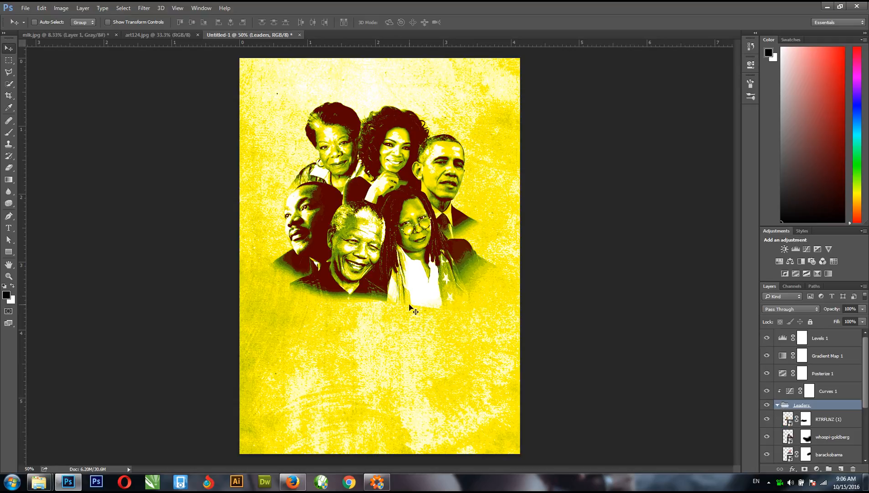
{"action": "scroll", "coordinate": [817, 452], "scroll_direction": "down", "scroll_amount": 3}
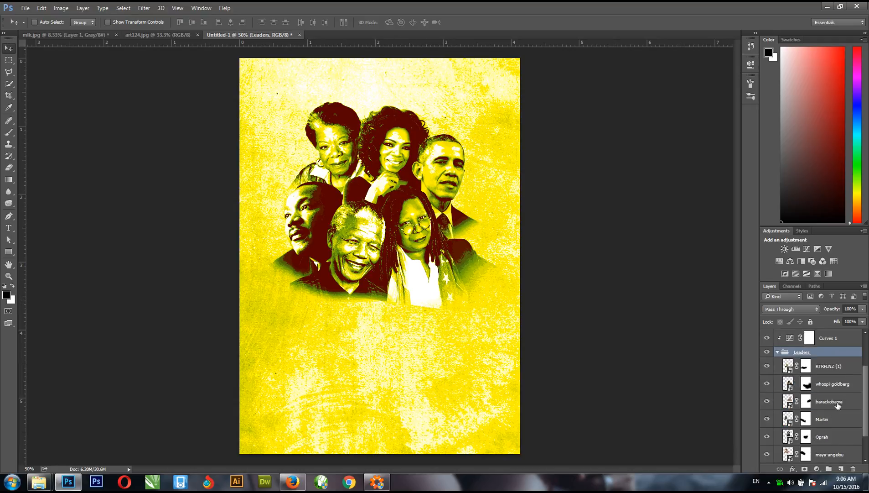
{"action": "left_click", "coordinate": [834, 386]}
{"action": "key", "text": "b"}
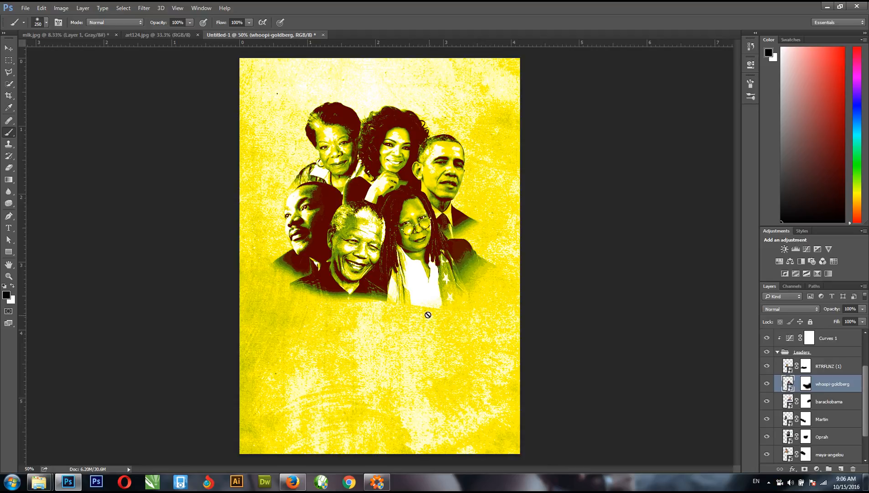
{"action": "left_click", "coordinate": [811, 387]}
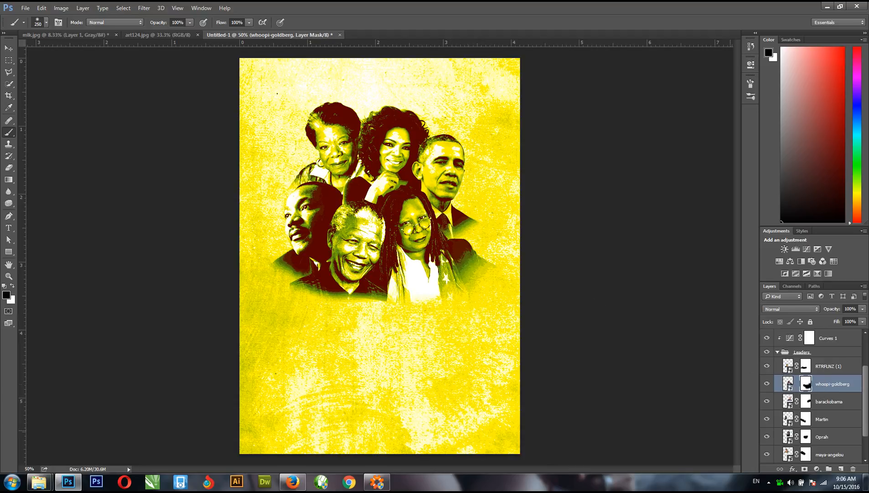
{"action": "left_click", "coordinate": [809, 367]}
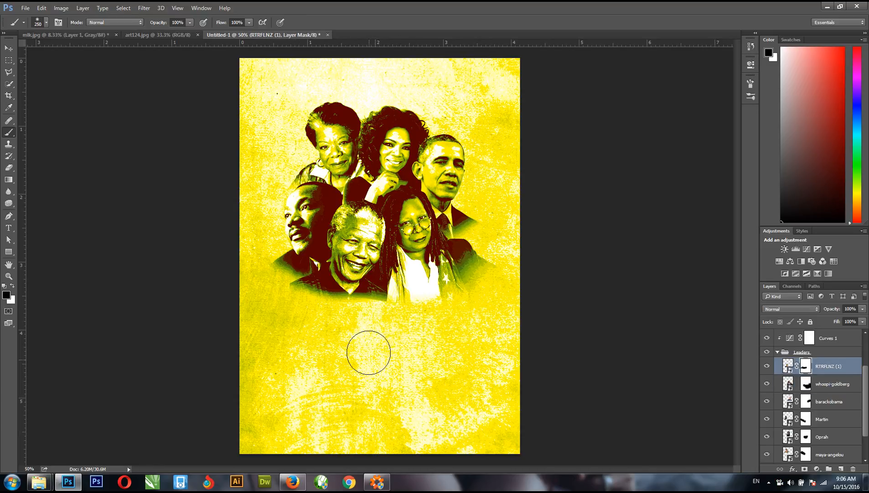
{"action": "left_click", "coordinate": [777, 352]}
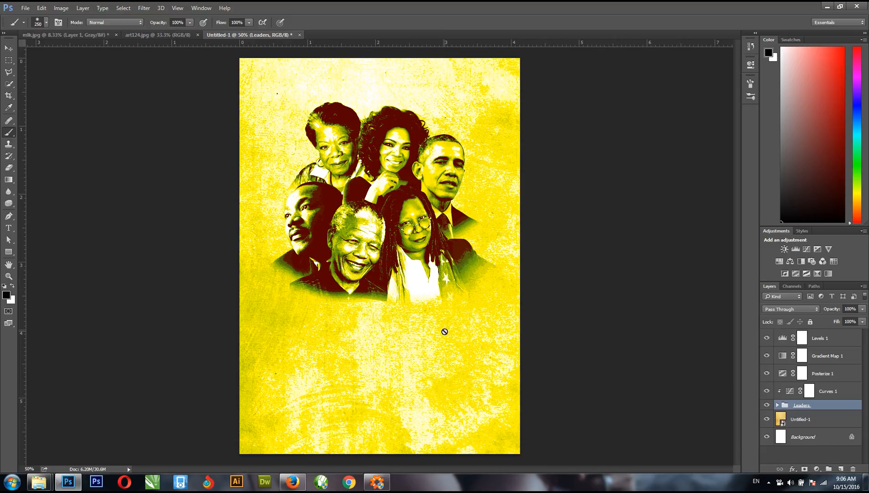
Step: Add an empty layer directly above the parchment layer Untitled-1 and name it White
{"action": "left_click", "coordinate": [804, 422]}
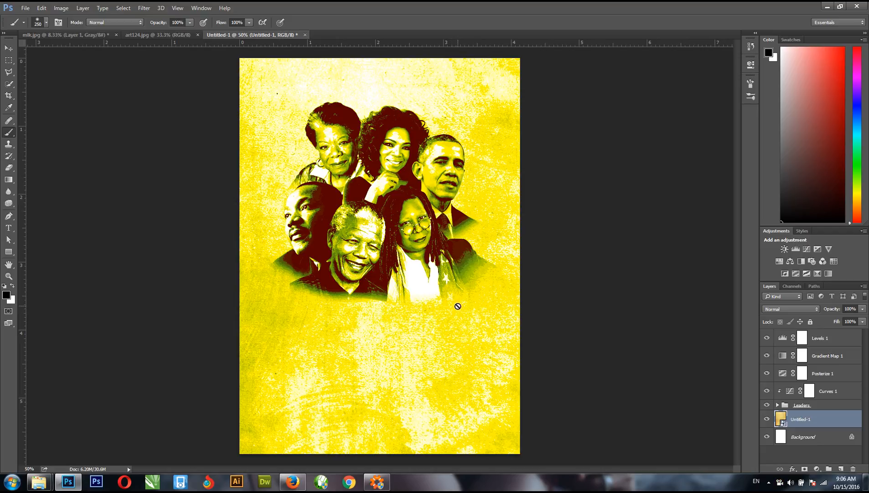
{"action": "left_click", "coordinate": [831, 342]}
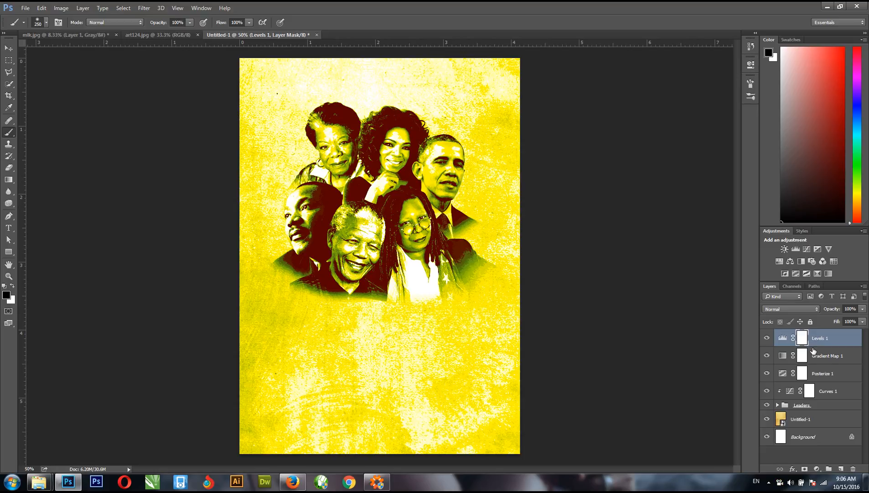
{"action": "left_click", "coordinate": [824, 421]}
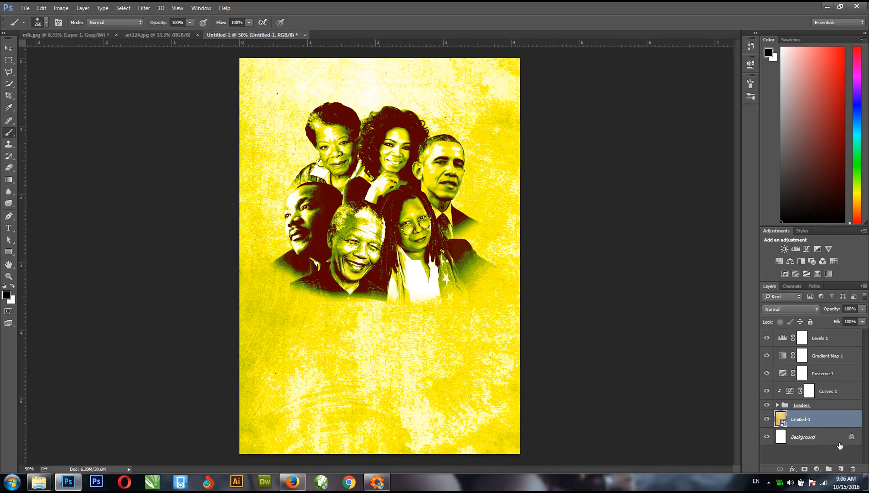
{"action": "key", "text": "ctrl+shift+alt+n"}
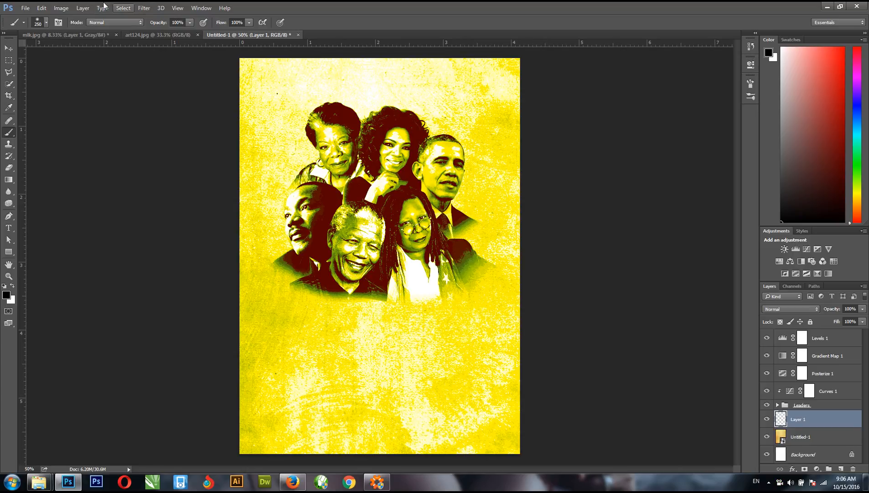
{"action": "left_click", "coordinate": [79, 9]}
{"action": "mouse_move", "coordinate": [95, 19]}
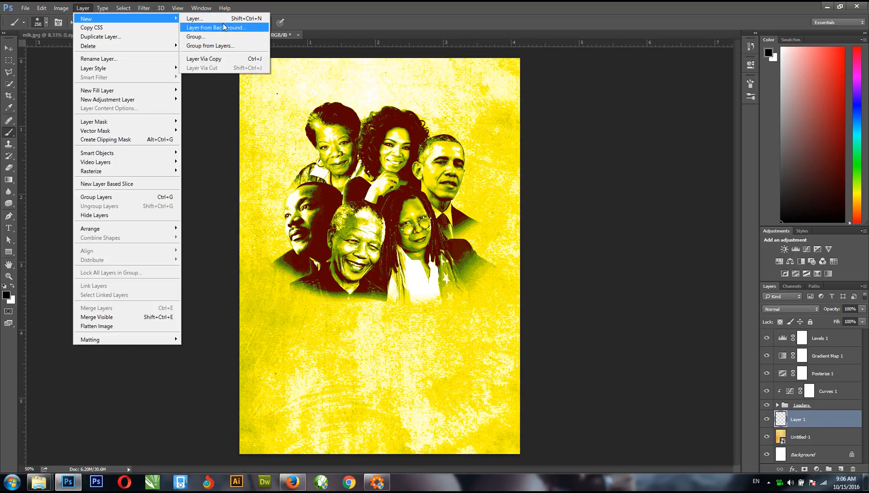
{"action": "left_click", "coordinate": [478, 6]}
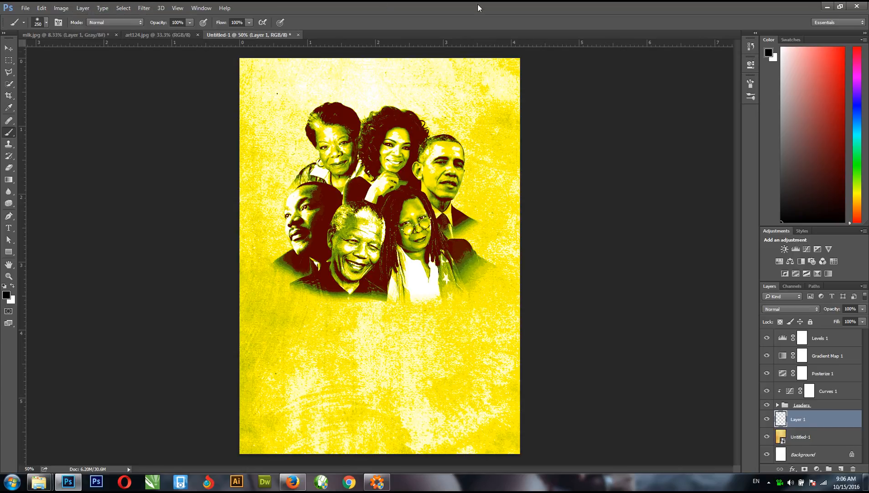
{"action": "double_click", "coordinate": [796, 419]}
{"action": "type", "text": "White"}
{"action": "key", "text": "Return"}
{"action": "left_click", "coordinate": [46, 22]}
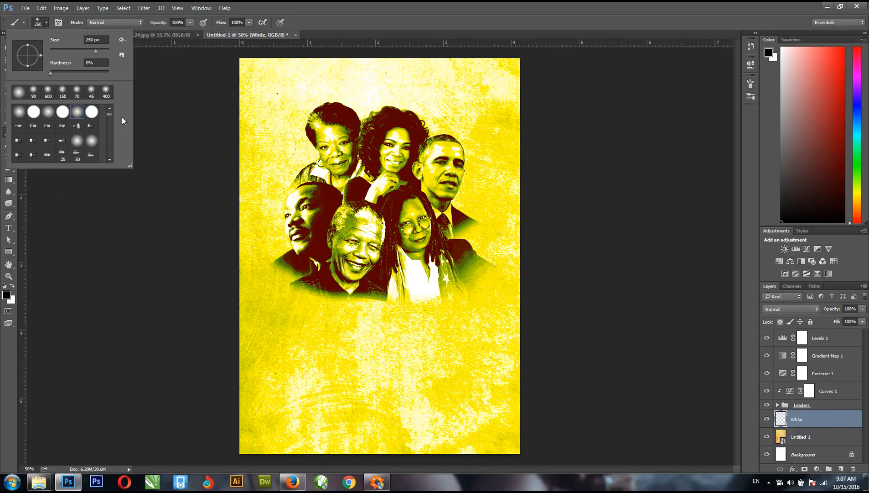
{"action": "left_click_drag", "start_coordinate": [110, 111], "coordinate": [111, 155]}
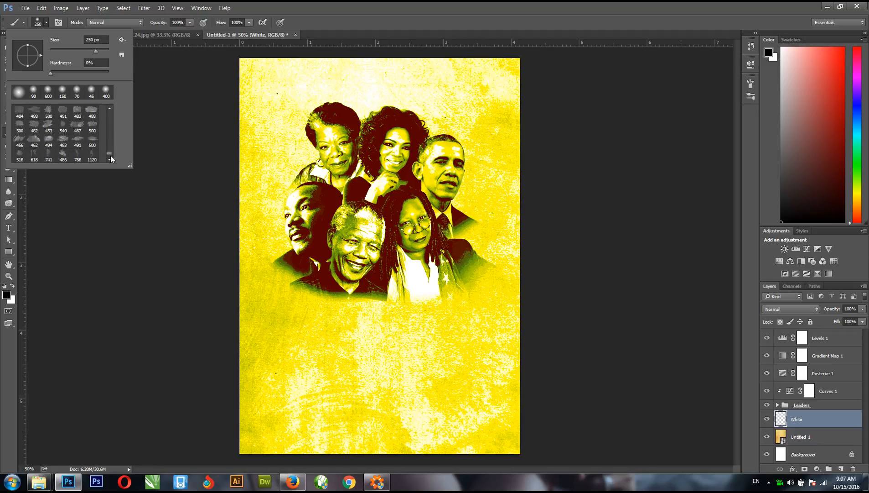
{"action": "left_click_drag", "start_coordinate": [110, 155], "coordinate": [108, 108]}
{"action": "left_click", "coordinate": [488, 3]}
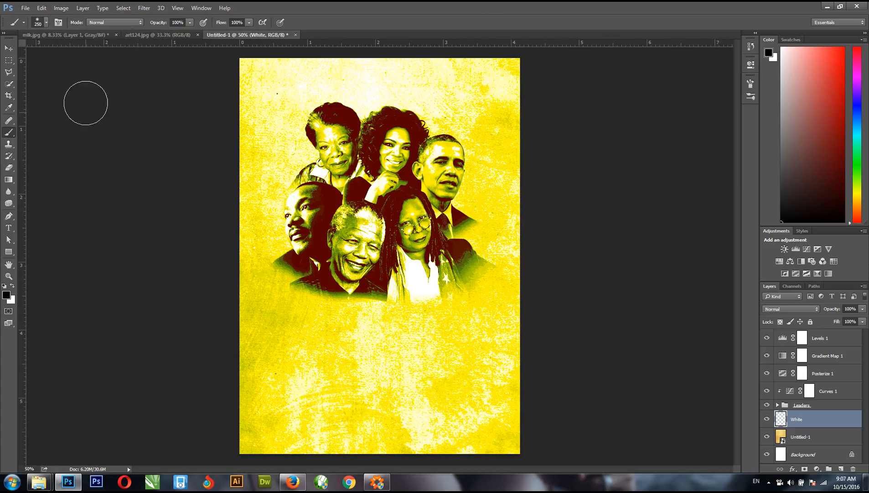
Step: Paint the lower part of the flyer white on the White layer with a soft 1100 px brush
{"action": "key", "text": "bracketright"}
{"action": "key", "text": "bracketright"}
{"action": "key", "text": "bracketright"}
{"action": "key", "text": "bracketright"}
{"action": "key", "text": "bracketright"}
{"action": "key", "text": "bracketright"}
{"action": "key", "text": "bracketright"}
{"action": "key", "text": "bracketright"}
{"action": "key", "text": "bracketright"}
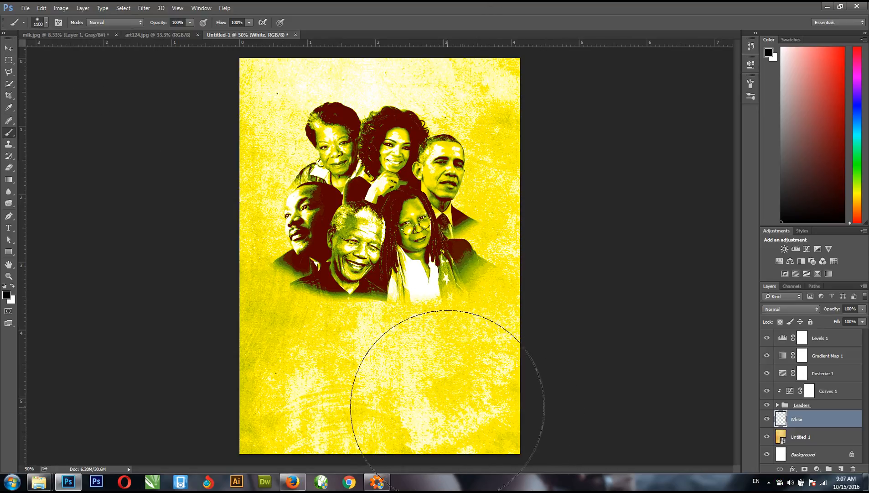
{"action": "left_click", "coordinate": [424, 402]}
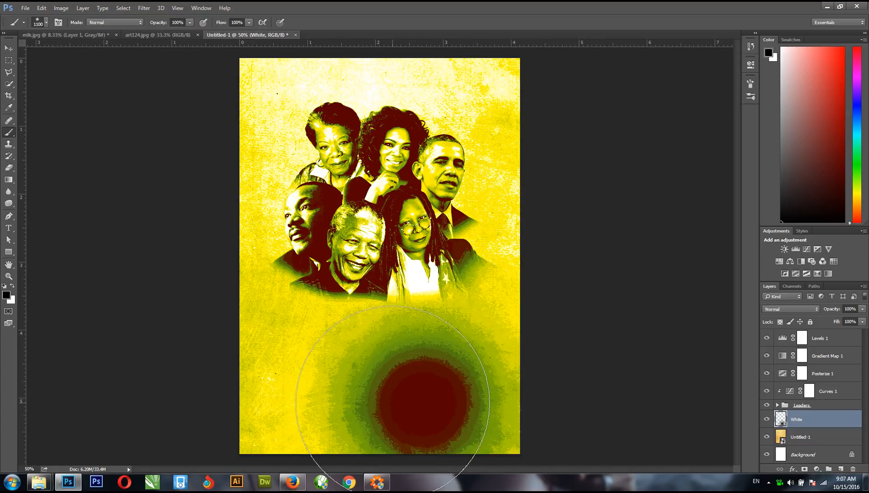
{"action": "key", "text": "ctrl+z"}
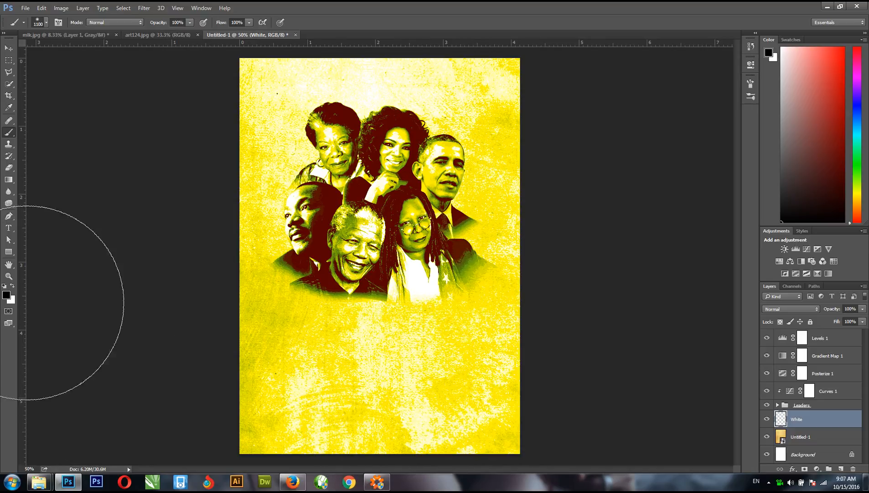
{"action": "left_click", "coordinate": [13, 286]}
{"action": "left_click", "coordinate": [401, 414]}
{"action": "mouse_move", "coordinate": [400, 414]}
{"action": "left_mouse_down"}
{"action": "mouse_move", "coordinate": [318, 436]}
{"action": "mouse_move", "coordinate": [308, 452]}
{"action": "mouse_move", "coordinate": [359, 380]}
{"action": "mouse_move", "coordinate": [374, 392]}
{"action": "left_mouse_up"}
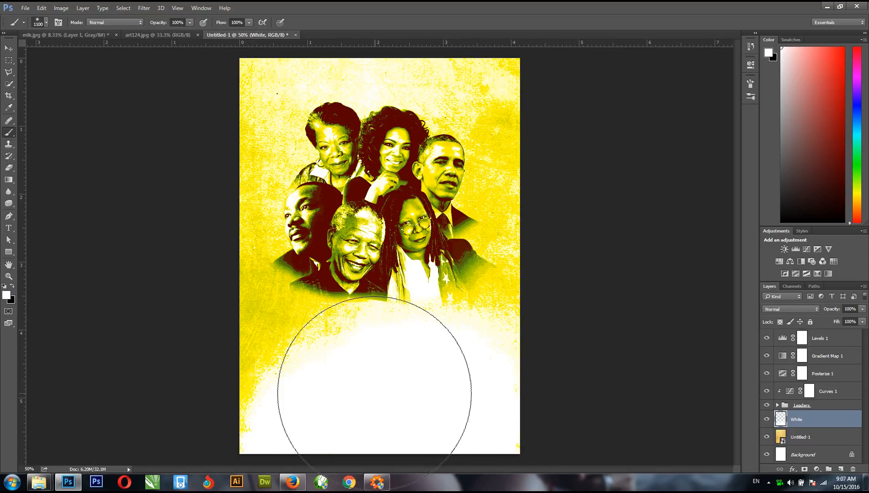
Step: Extend the white area up to the base of the portraits and toward the flyer's right edge with a soft 700 px brush
{"action": "key", "text": "bracketleft"}
{"action": "key", "text": "bracketleft"}
{"action": "key", "text": "bracketleft"}
{"action": "key", "text": "bracketleft"}
{"action": "mouse_move", "coordinate": [373, 345]}
{"action": "left_mouse_down"}
{"action": "mouse_move", "coordinate": [359, 340]}
{"action": "mouse_move", "coordinate": [358, 382]}
{"action": "mouse_move", "coordinate": [378, 401]}
{"action": "mouse_move", "coordinate": [481, 391]}
{"action": "left_mouse_up"}
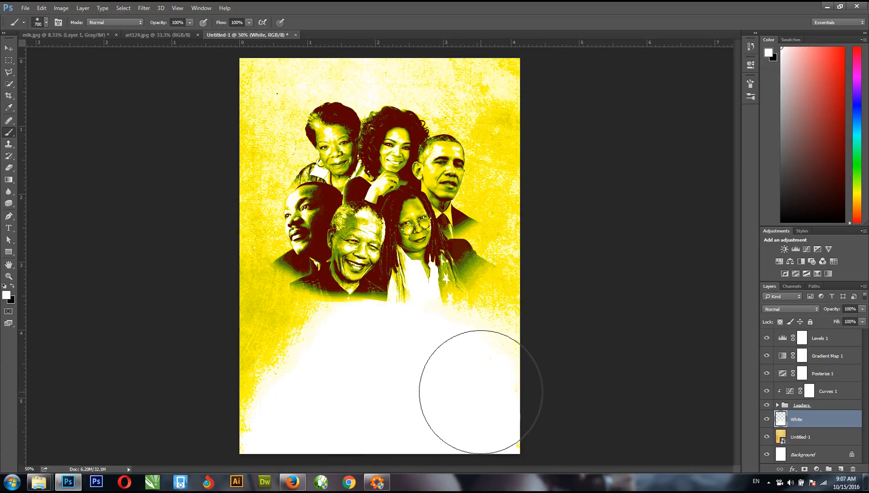
Step: Erase the white along the flyer's right edge below the portraits with a soft 600 px eraser
{"action": "key", "text": "e"}
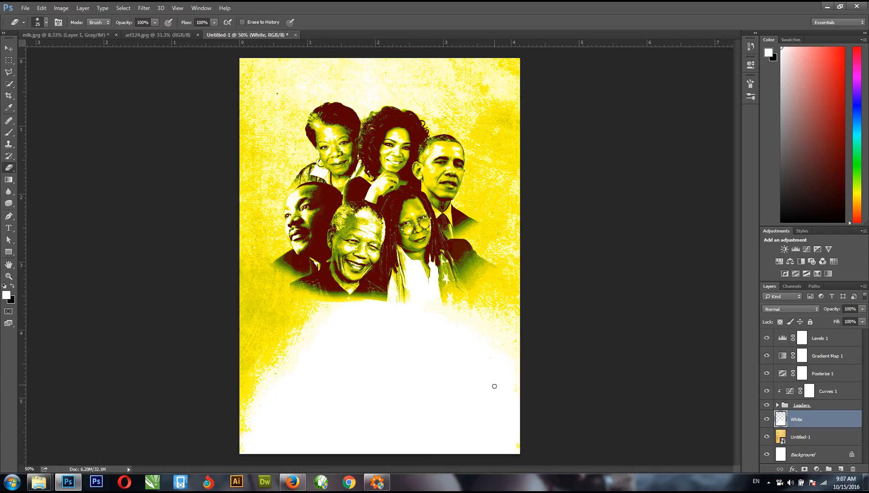
{"action": "key", "text": "bracketright"}
{"action": "key", "text": "bracketright"}
{"action": "key", "text": "bracketright"}
{"action": "key", "text": "bracketright"}
{"action": "key", "text": "bracketright"}
{"action": "key", "text": "bracketright"}
{"action": "key", "text": "bracketright"}
{"action": "key", "text": "bracketright"}
{"action": "key", "text": "bracketright"}
{"action": "key", "text": "bracketright"}
{"action": "key", "text": "bracketright"}
{"action": "key", "text": "bracketright"}
{"action": "key", "text": "bracketright"}
{"action": "key", "text": "bracketright"}
{"action": "key", "text": "bracketright"}
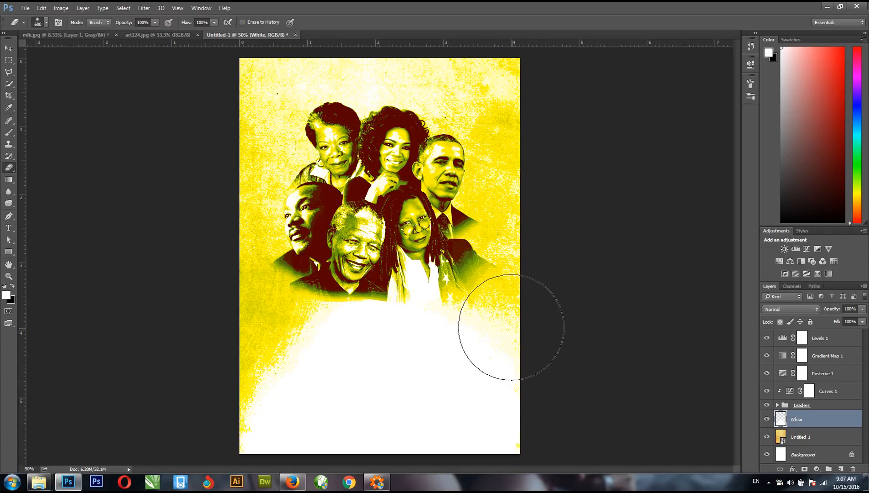
{"action": "left_click_drag", "start_coordinate": [511, 327], "coordinate": [500, 320]}
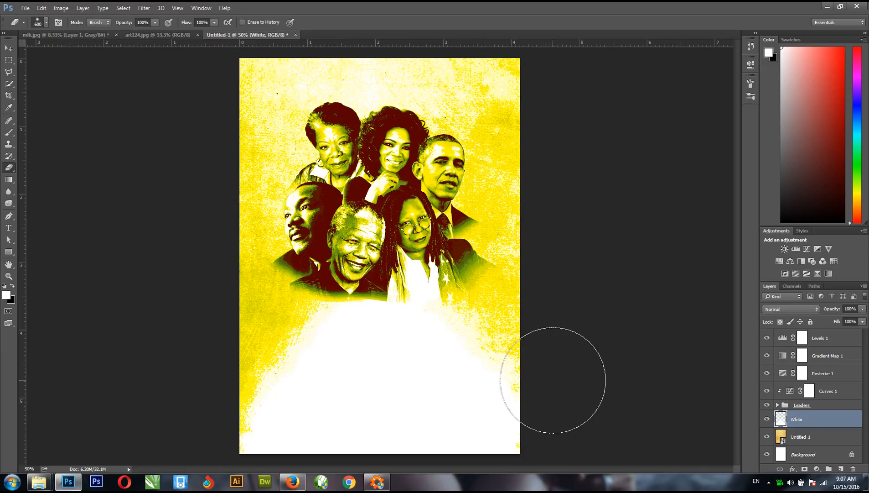
Step: Erase the white at the flyer's lower right and lower left sides, narrowing the white area toward the centre
{"action": "key", "text": "v"}
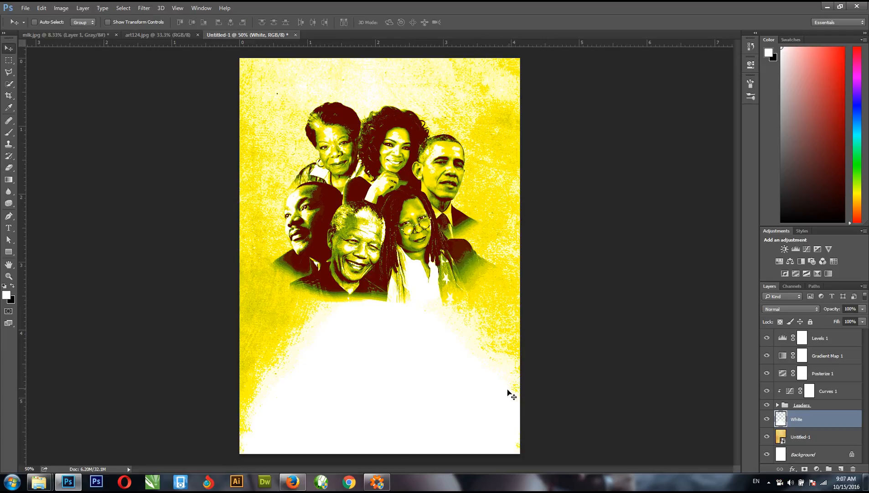
{"action": "key", "text": "e"}
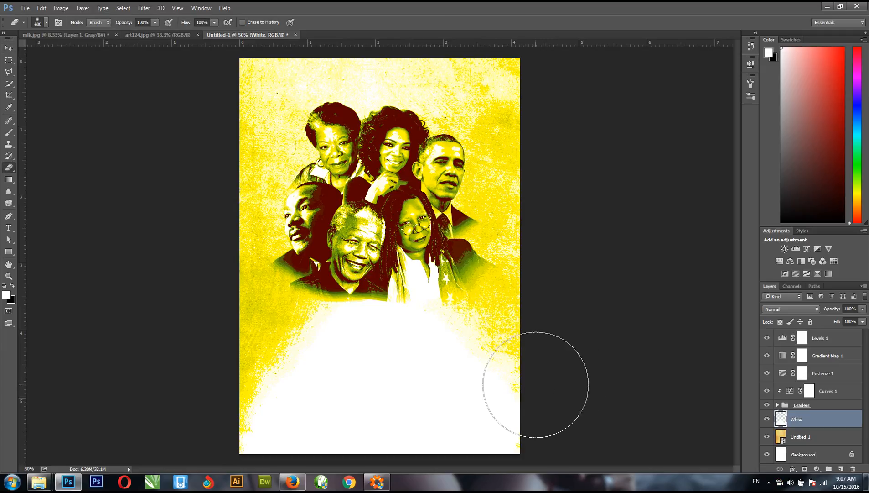
{"action": "left_click", "coordinate": [512, 409]}
{"action": "left_click", "coordinate": [245, 437]}
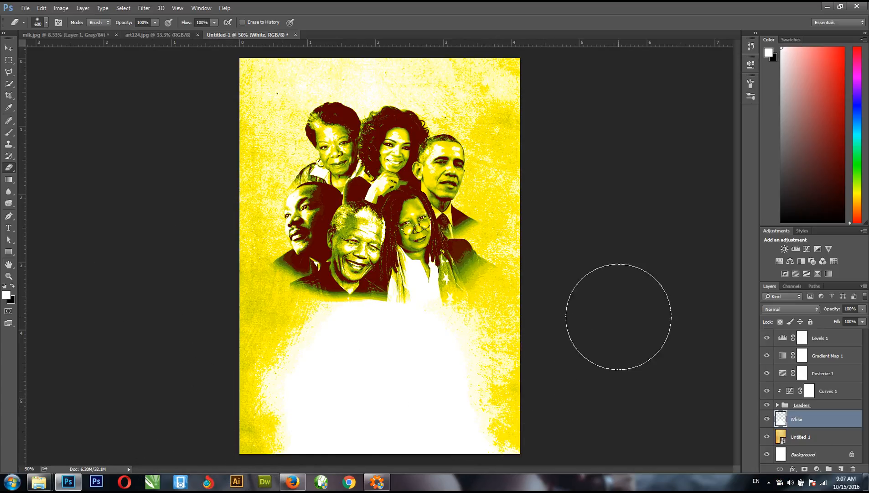
Step: Roughen the left edge of the white area with the textured 494 px eraser tip "brush 29", undoing the last dab
{"action": "left_click", "coordinate": [46, 23]}
{"action": "left_click_drag", "start_coordinate": [109, 112], "coordinate": [109, 155]}
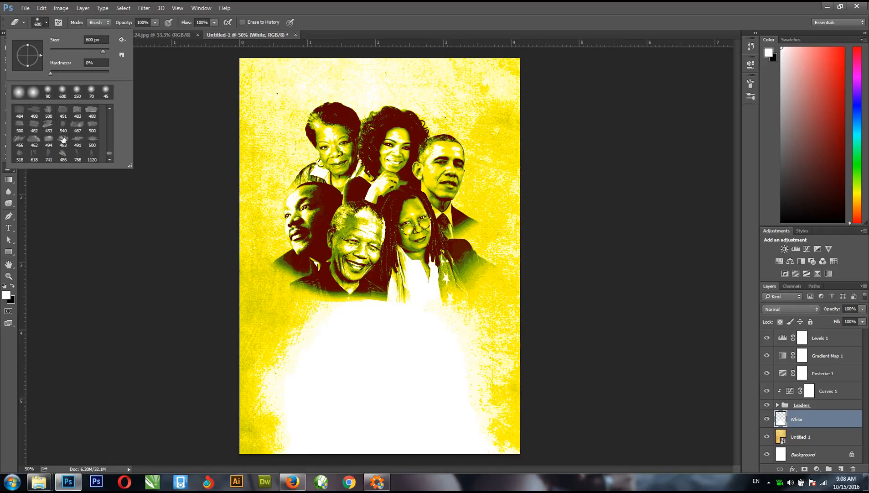
{"action": "left_click", "coordinate": [49, 141]}
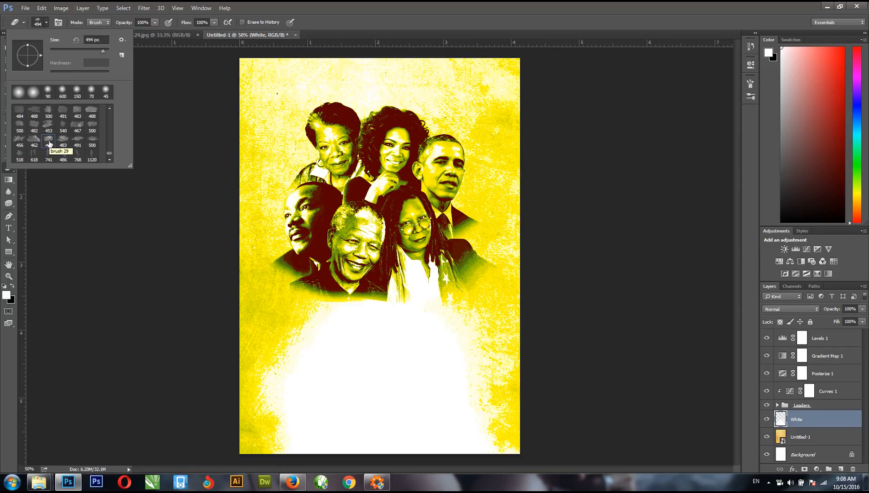
{"action": "left_click", "coordinate": [122, 40]}
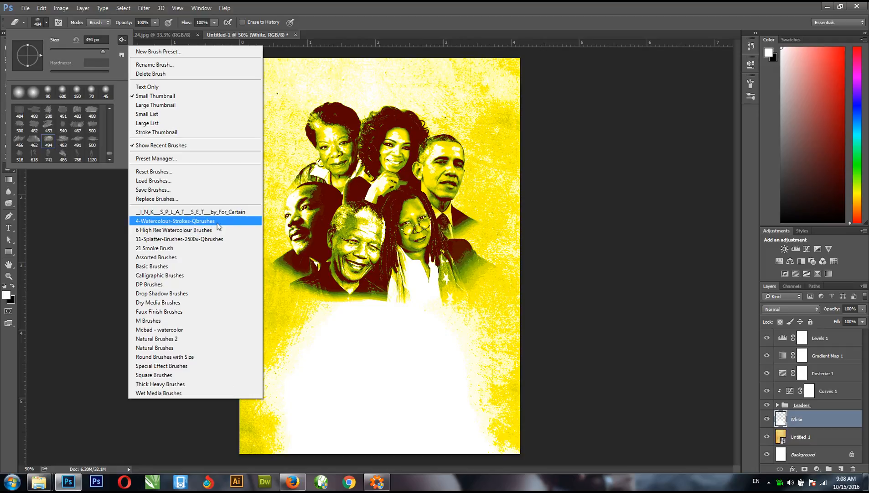
{"action": "left_click", "coordinate": [511, 3]}
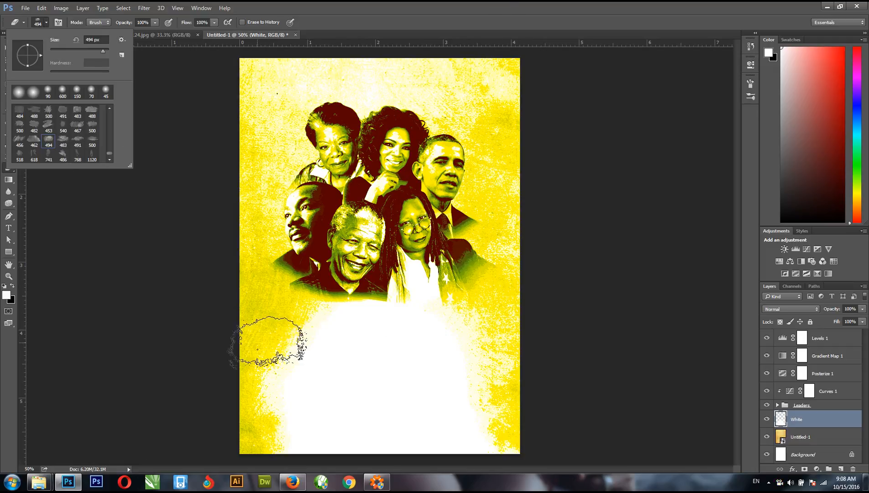
{"action": "left_click", "coordinate": [279, 365]}
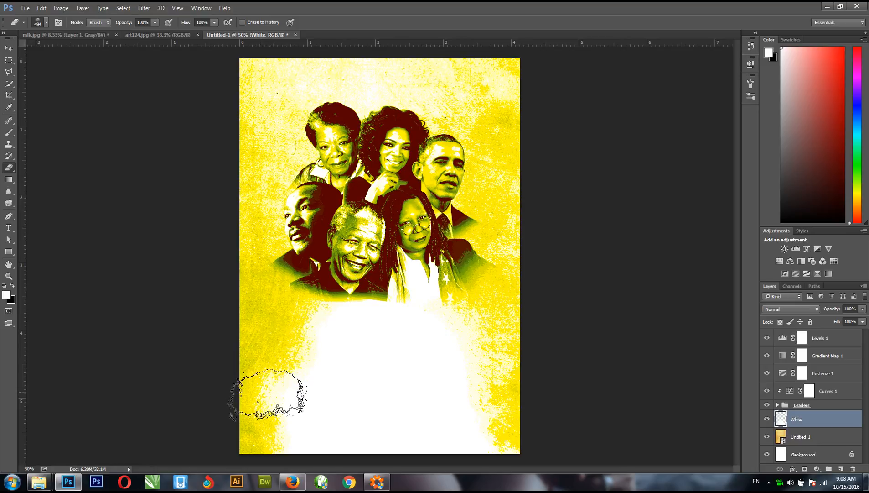
{"action": "left_click", "coordinate": [259, 393]}
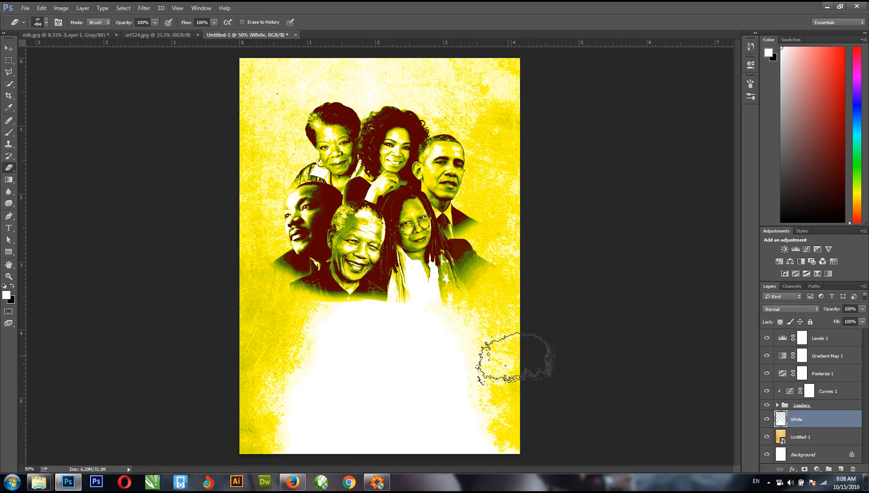
{"action": "key", "text": "ctrl+z"}
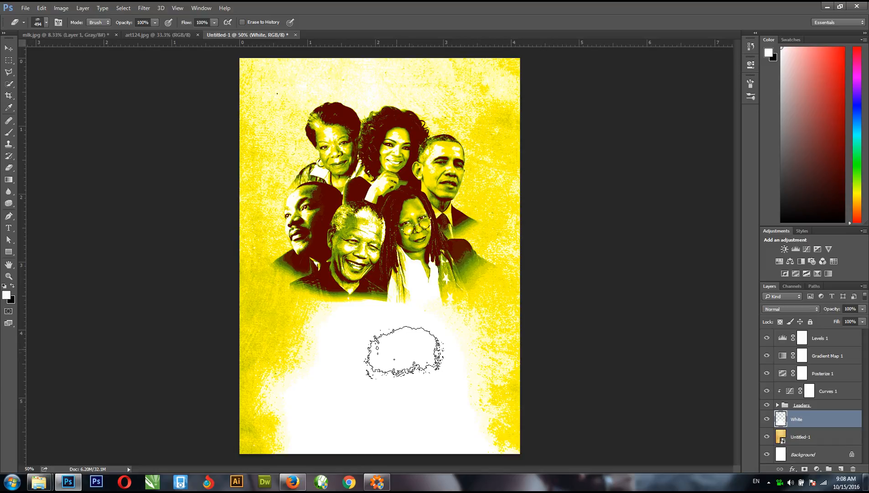
Step: Paint textured white strokes on both sides of the lower white area with the 488 px grunge brush tip enlarged to 800 px
{"action": "key", "text": "b"}
{"action": "left_click", "coordinate": [44, 26]}
{"action": "left_click_drag", "start_coordinate": [110, 114], "coordinate": [111, 149]}
{"action": "left_click", "coordinate": [31, 134]}
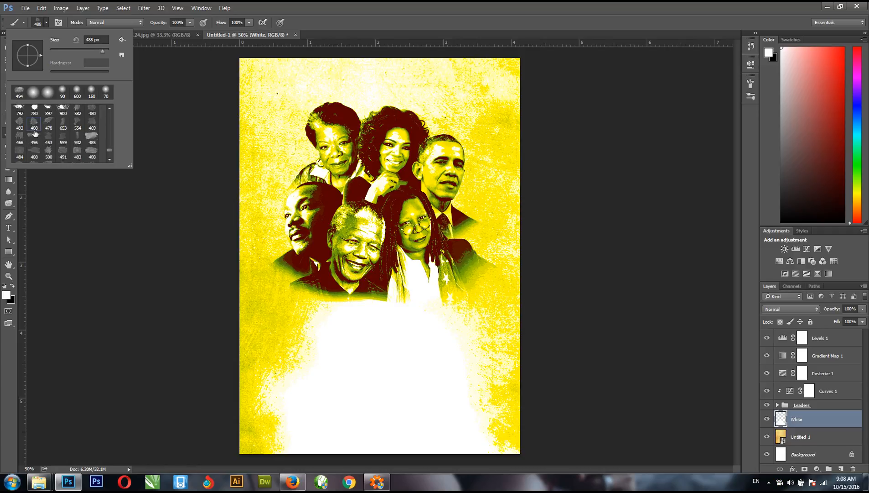
{"action": "left_click", "coordinate": [444, 5]}
{"action": "key", "text": "bracketright"}
{"action": "key", "text": "bracketright"}
{"action": "key", "text": "bracketright"}
{"action": "key", "text": "bracketright"}
{"action": "left_click", "coordinate": [313, 370]}
{"action": "left_click", "coordinate": [311, 415]}
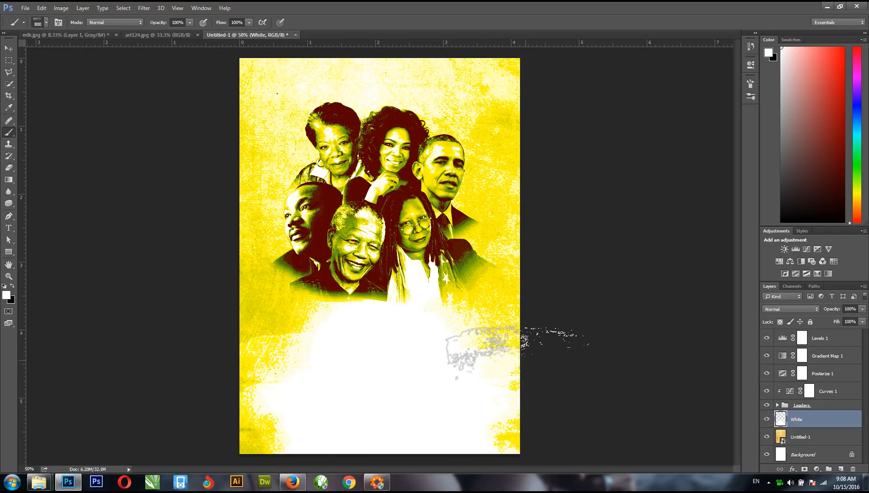
Step: Select the Levels 1 adjustment layer above the gradient map
{"action": "key", "text": "v"}
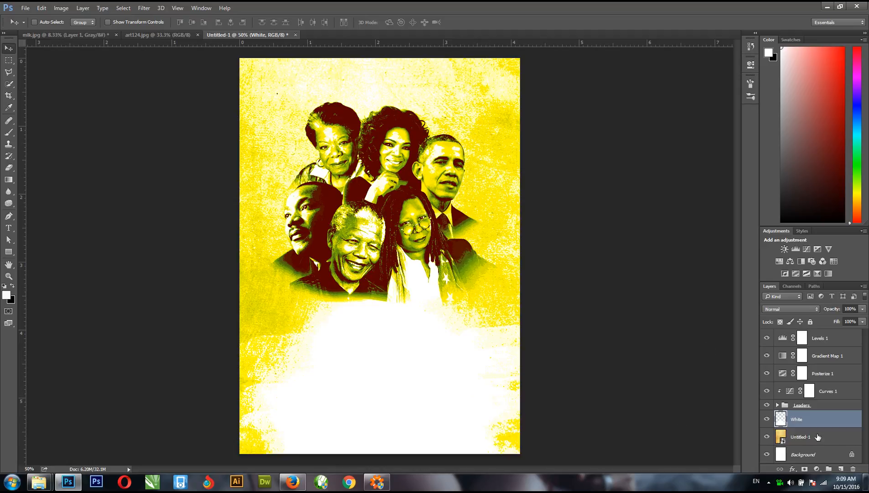
{"action": "left_click", "coordinate": [820, 342]}
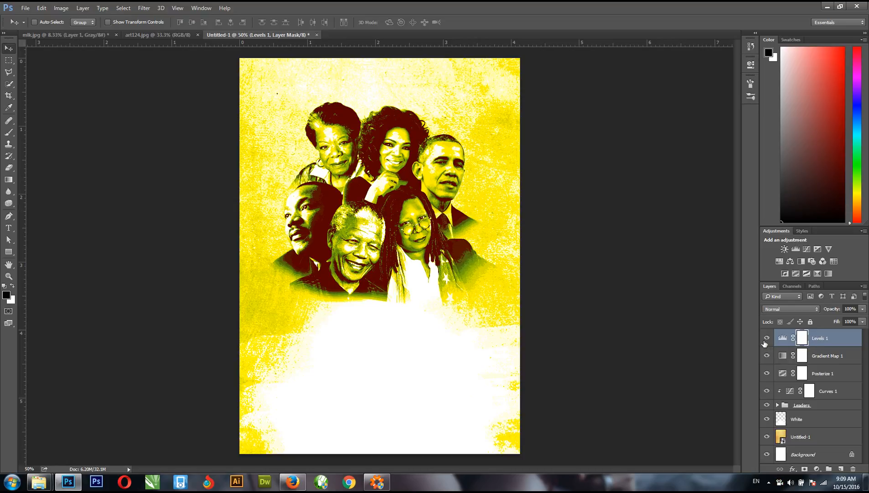
{"action": "key", "text": "x"}
{"action": "key", "text": "ctrl+shift+e"}
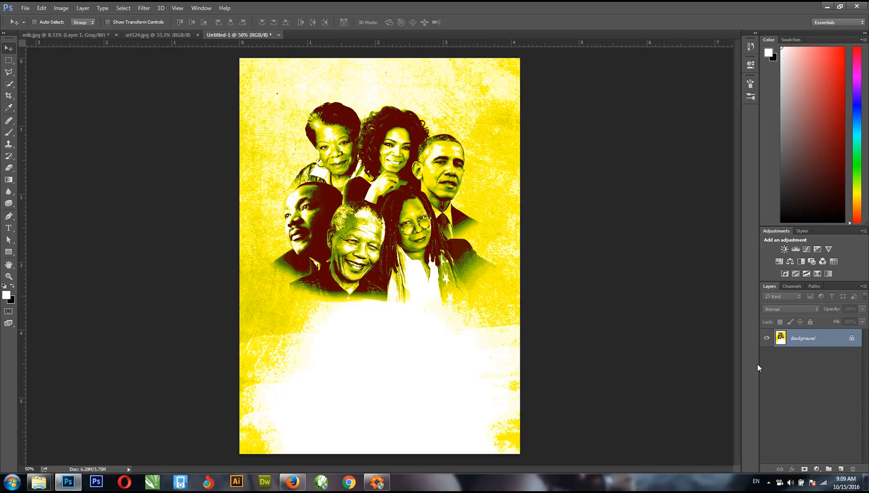
{"action": "key", "text": "ctrl+z"}
{"action": "key", "text": "x"}
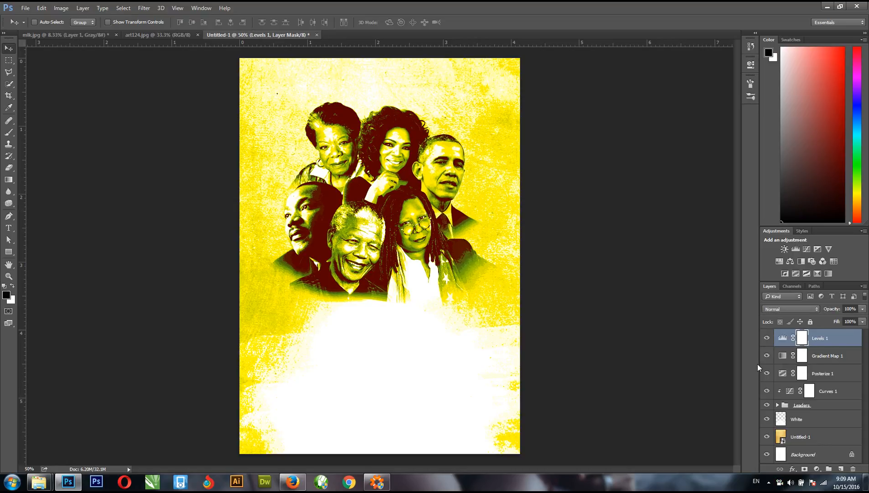
Step: Stamp all visible layers into a new layer above Levels 1 and name it ARt1
{"action": "key", "text": "x"}
{"action": "key", "text": "ctrl+alt+shift+e"}
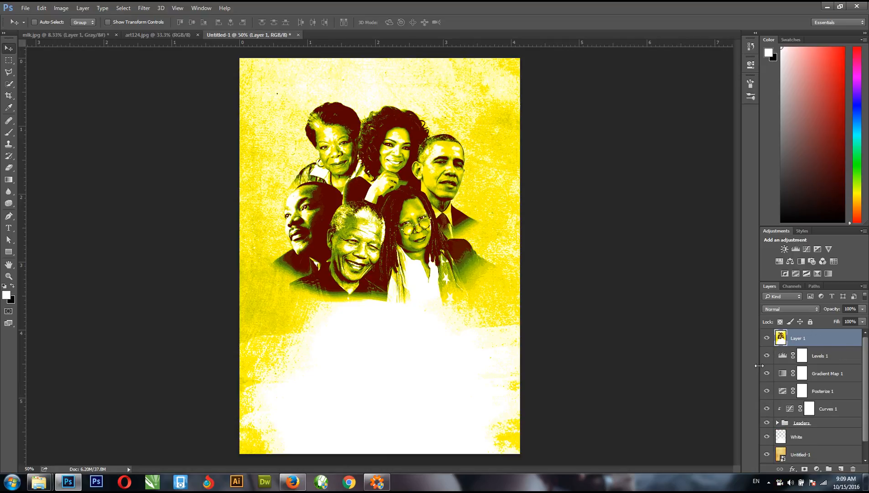
{"action": "left_click", "coordinate": [767, 339]}
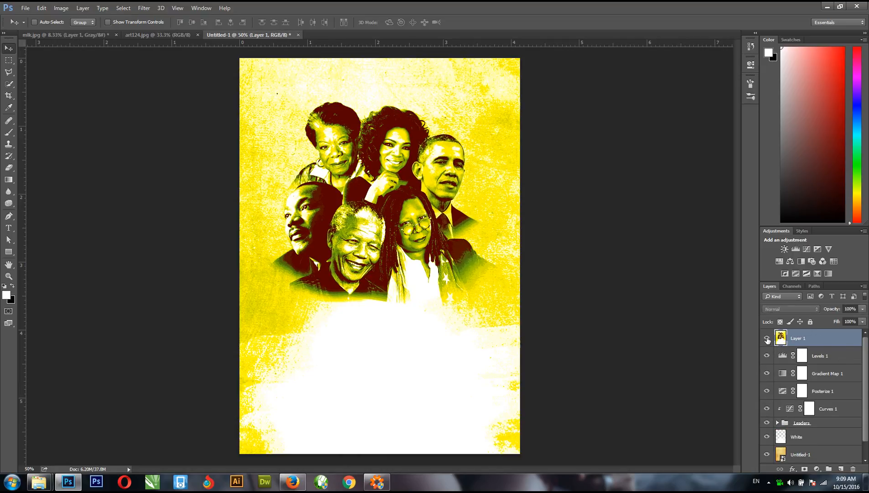
{"action": "left_click", "coordinate": [767, 337]}
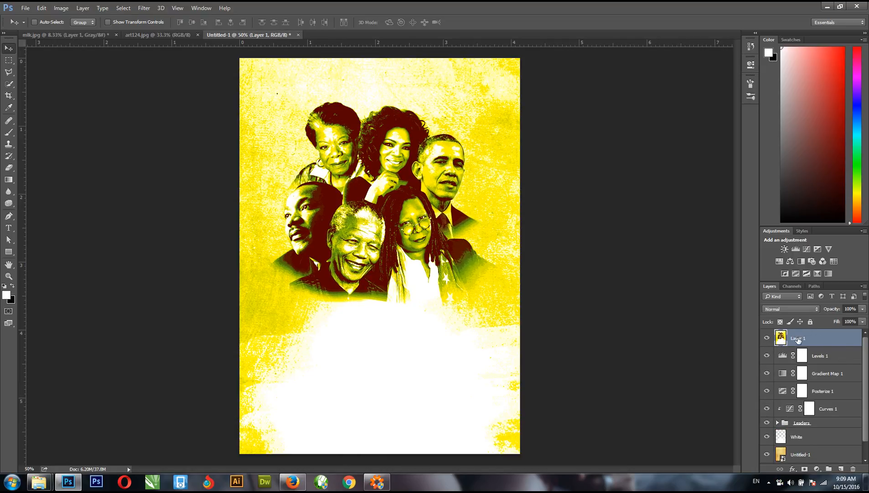
{"action": "double_click", "coordinate": [801, 338]}
{"action": "type", "text": "ARt"}
{"action": "key", "text": "Return"}
Step: Apply a High Pass filter with a 1.0-pixel radius to the ARt1 layer and set its blend mode to Vivid Light
{"action": "left_click", "coordinate": [143, 8]}
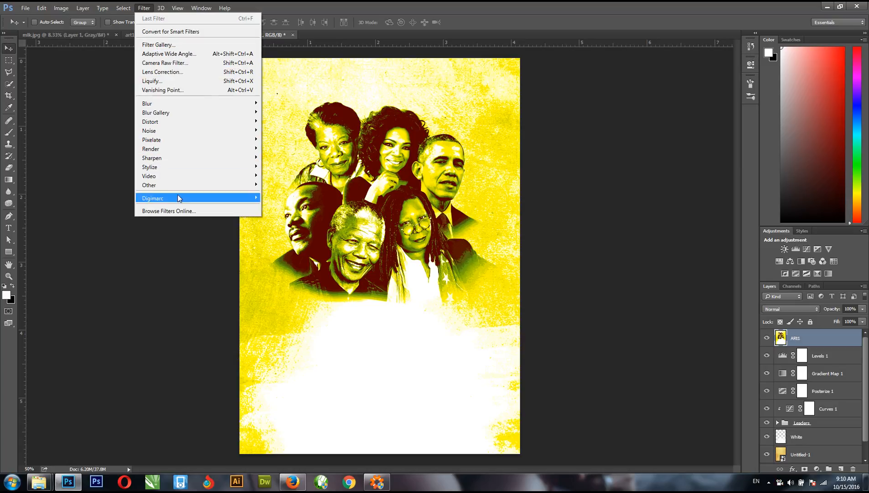
{"action": "mouse_move", "coordinate": [187, 184]}
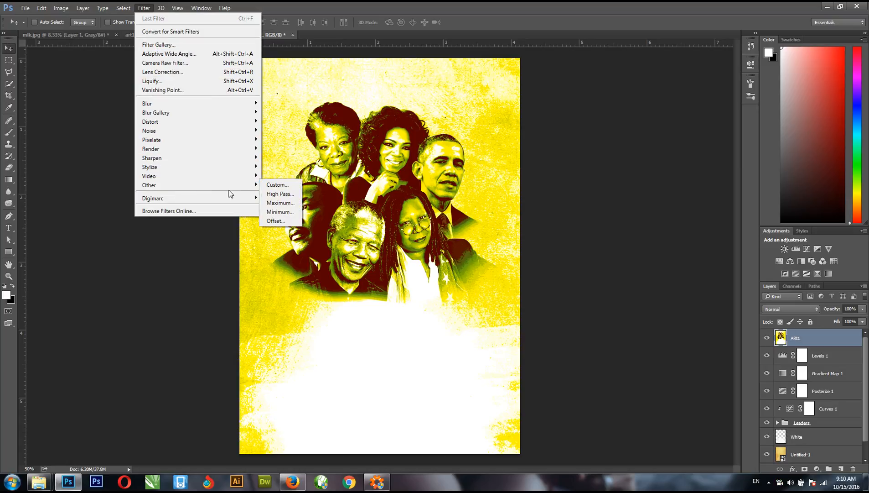
{"action": "mouse_move", "coordinate": [221, 186]}
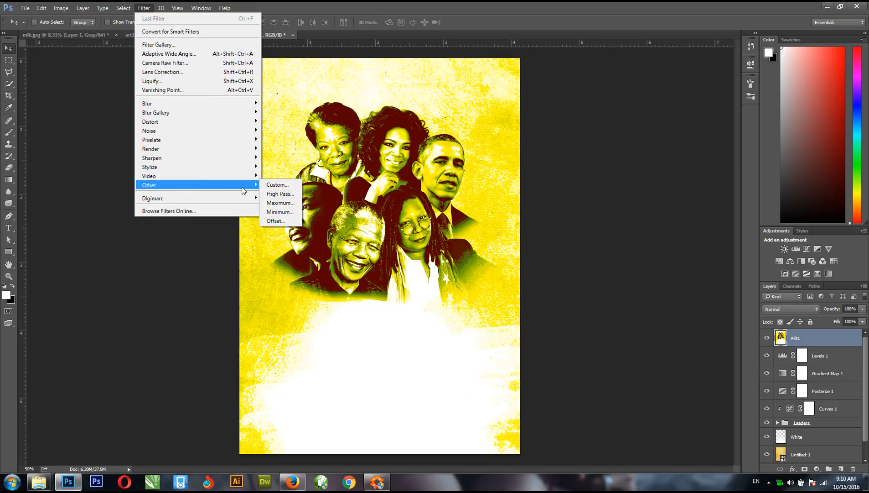
{"action": "left_click", "coordinate": [273, 194]}
{"action": "left_click_drag", "start_coordinate": [411, 116], "coordinate": [566, 194]}
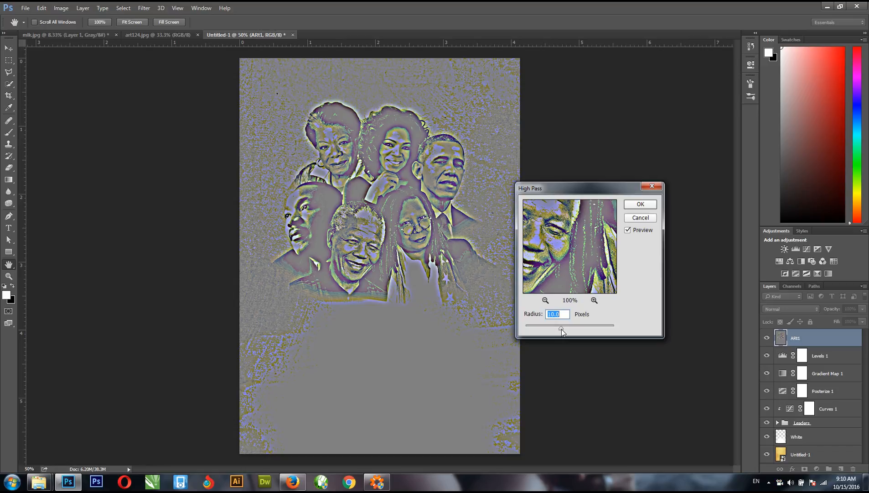
{"action": "left_click_drag", "start_coordinate": [560, 329], "coordinate": [530, 333]}
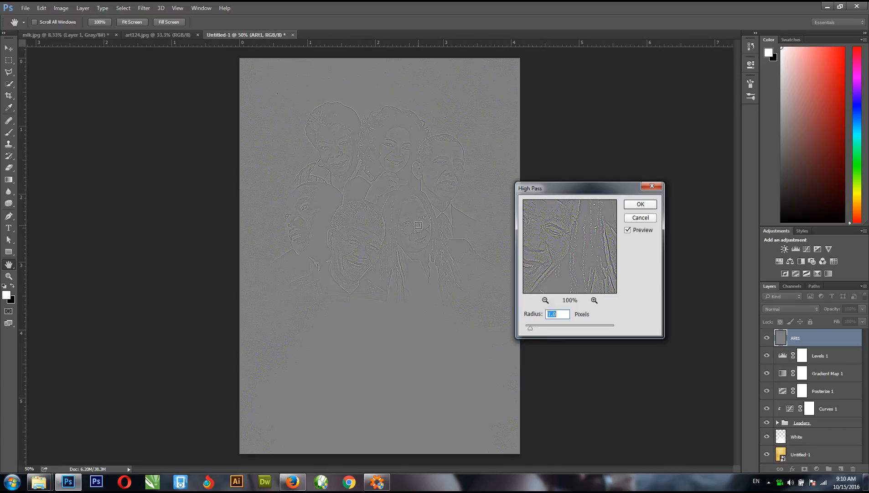
{"action": "mouse_move", "coordinate": [553, 227]}
{"action": "left_mouse_down"}
{"action": "mouse_move", "coordinate": [563, 235]}
{"action": "mouse_move", "coordinate": [557, 241]}
{"action": "left_mouse_up"}
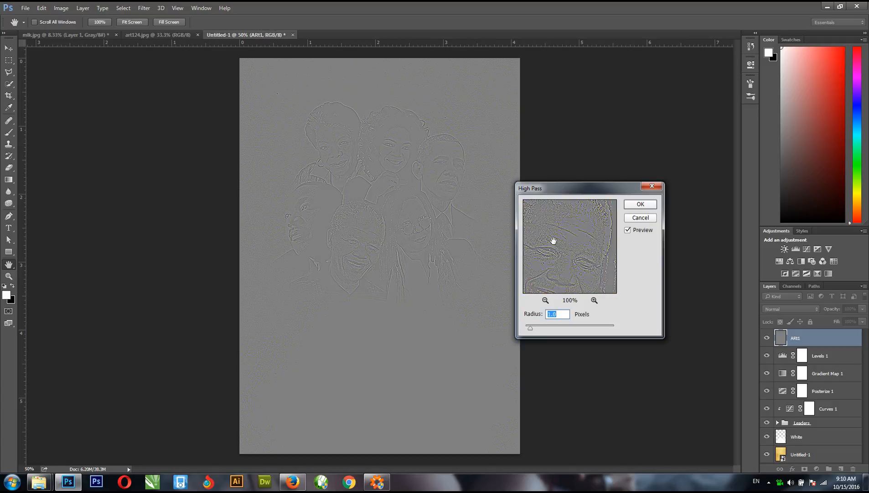
{"action": "left_click", "coordinate": [640, 206]}
{"action": "key", "text": "v"}
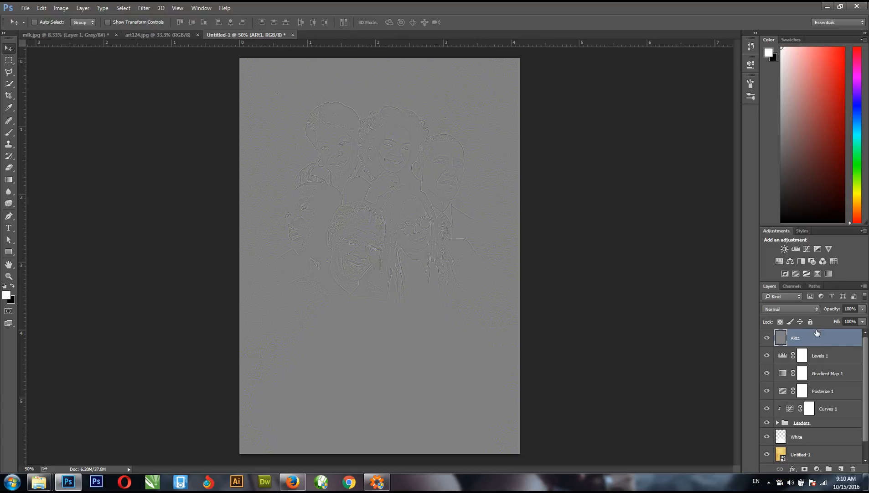
{"action": "left_click", "coordinate": [796, 309]}
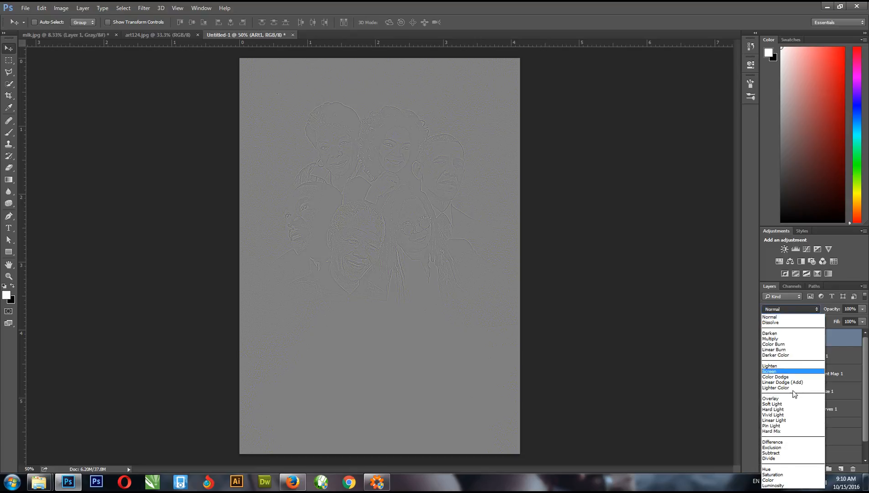
{"action": "left_click", "coordinate": [784, 416]}
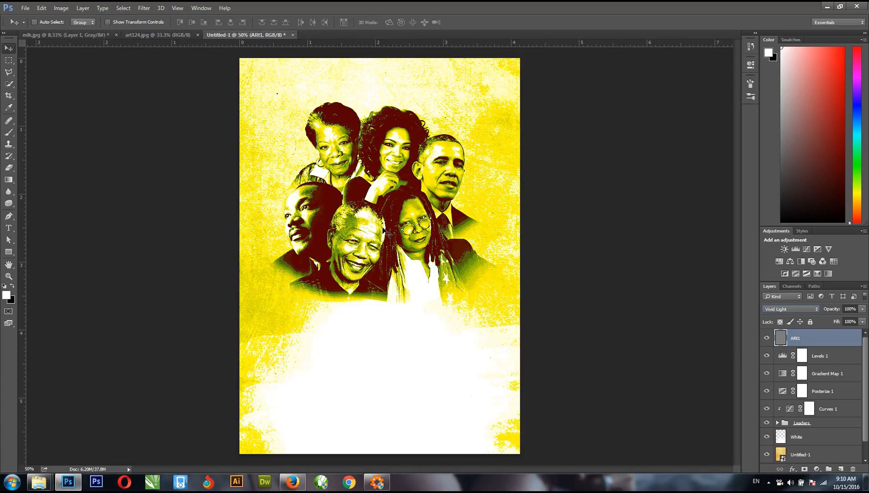
Step: Examine the sharpened detail of the portraits up close and the overall look of the flyer
{"action": "scroll", "coordinate": [413, 205], "scroll_direction": "up", "scroll_amount": 8}
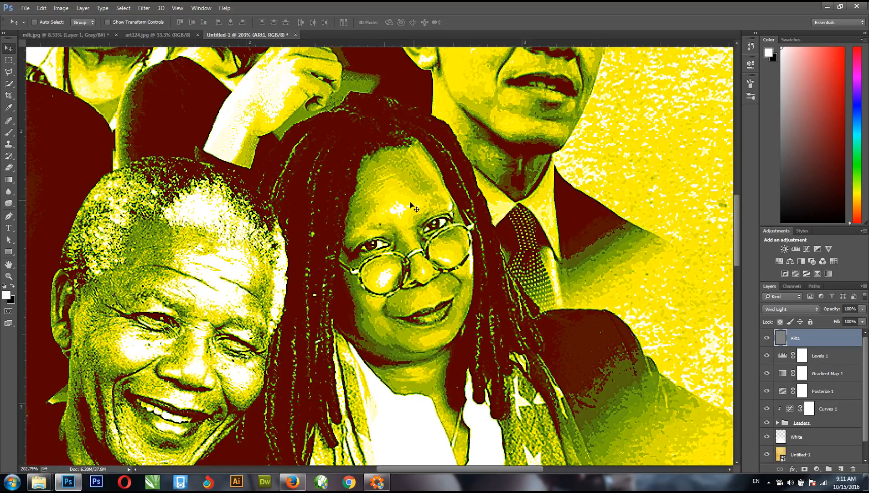
{"action": "left_click_drag", "start_coordinate": [580, 100], "coordinate": [520, 278]}
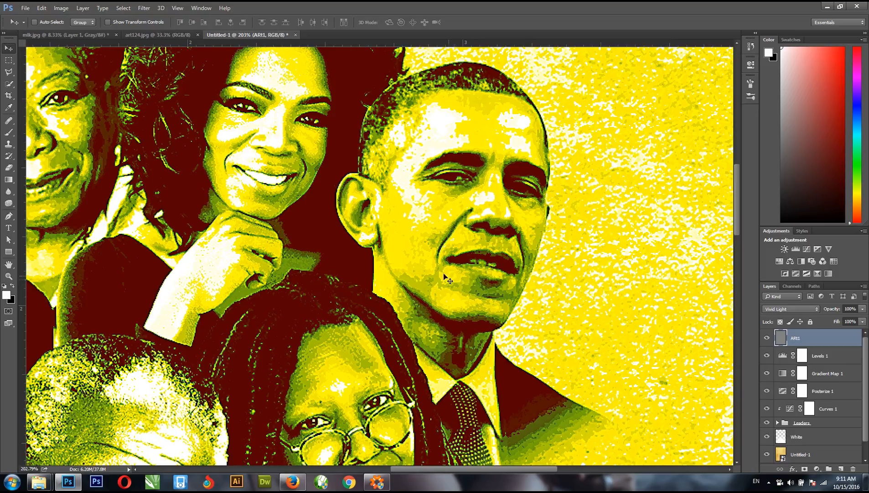
{"action": "left_click_drag", "start_coordinate": [290, 122], "coordinate": [409, 272]}
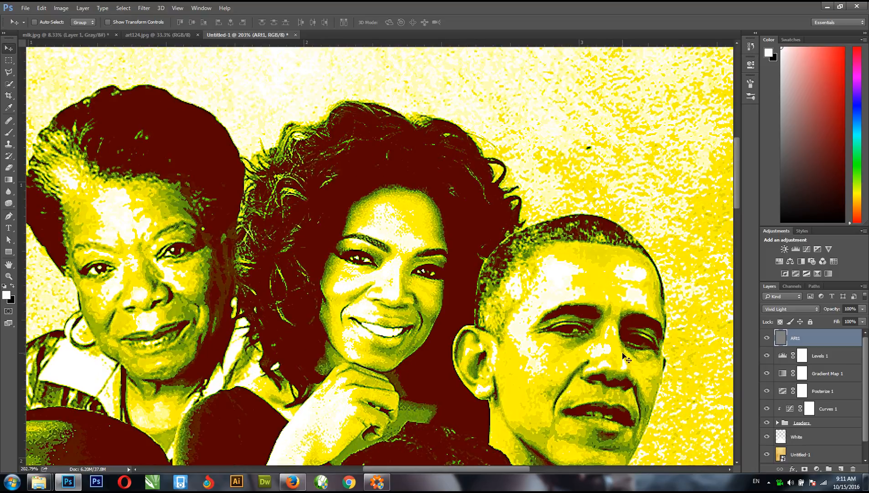
{"action": "key", "text": "ctrl+minus"}
{"action": "key", "text": "ctrl+minus"}
{"action": "key", "text": "ctrl+minus"}
{"action": "key", "text": "ctrl+minus"}
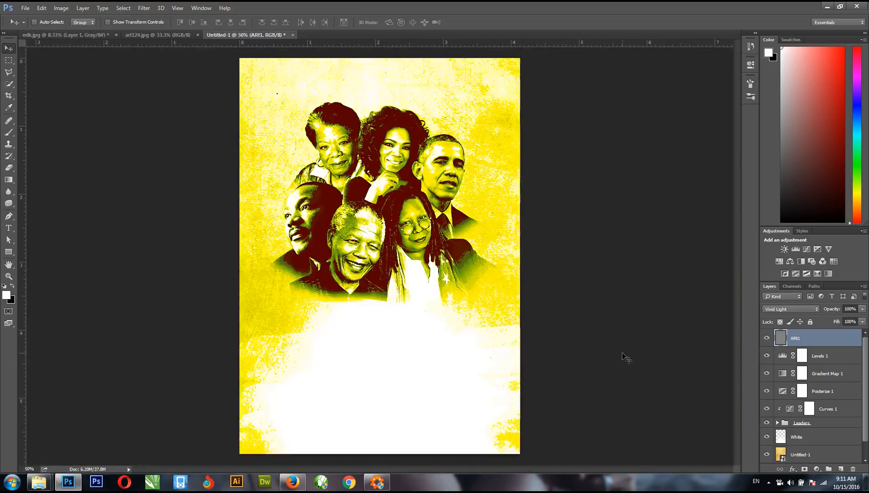
{"action": "key", "text": "ctrl+plus"}
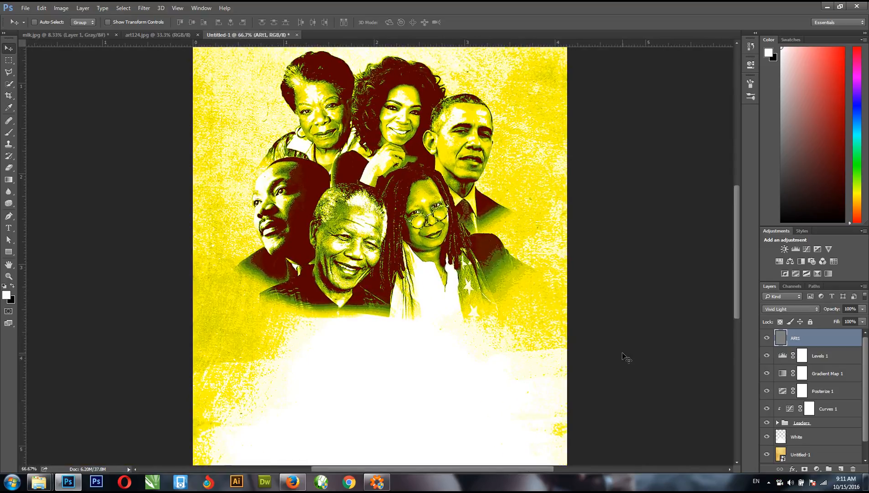
{"action": "scroll", "coordinate": [456, 228], "scroll_direction": "up", "scroll_amount": 3}
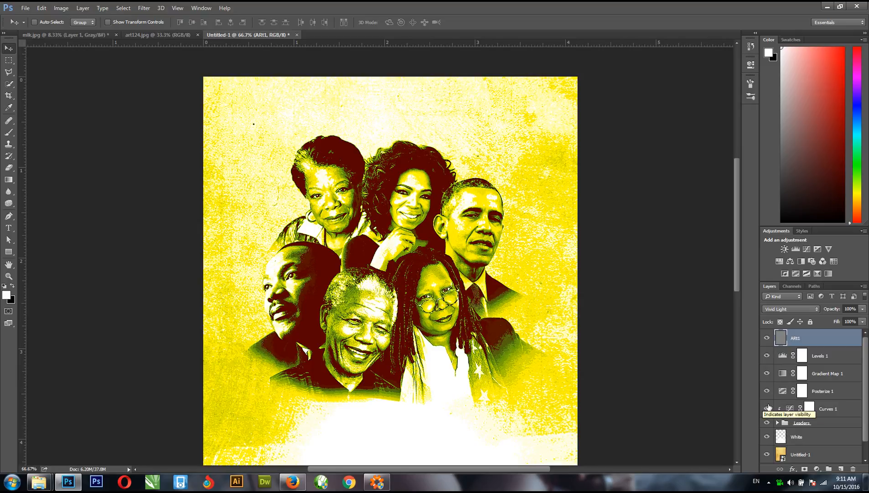
Step: Add a Curves adjustment layer above ARt1 and reshape its Green curve, raising the shadows and lowering the midtones
{"action": "left_click", "coordinate": [807, 249]}
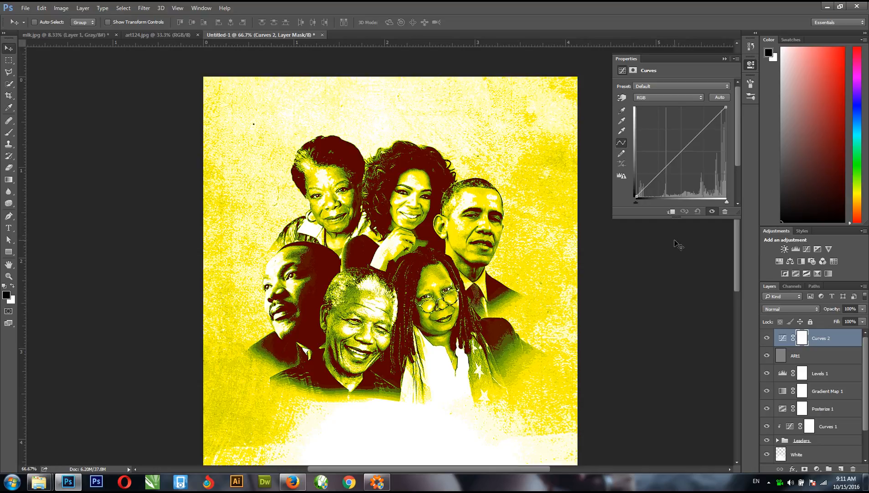
{"action": "left_click", "coordinate": [666, 97]}
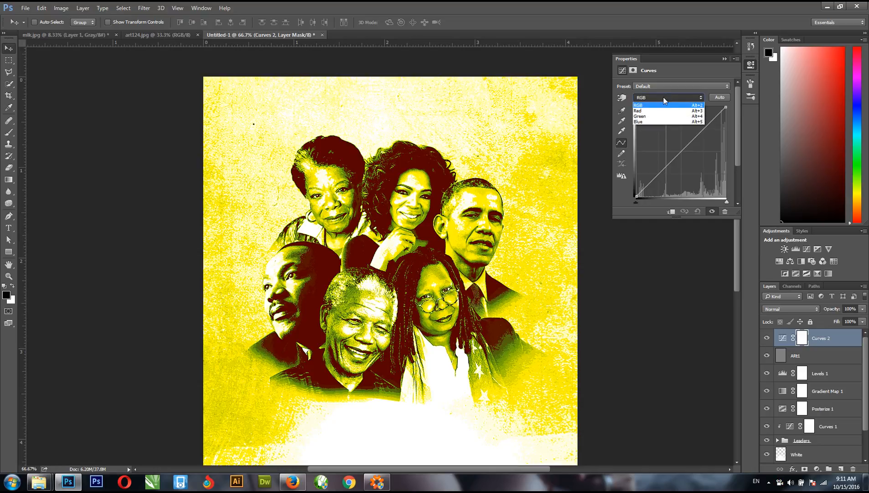
{"action": "left_click", "coordinate": [658, 116]}
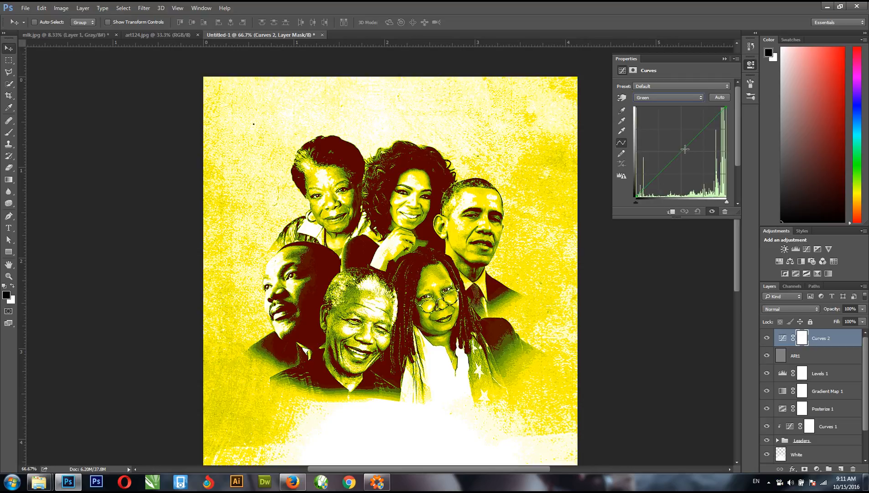
{"action": "left_click_drag", "start_coordinate": [657, 176], "coordinate": [655, 174]}
{"action": "left_click_drag", "start_coordinate": [673, 149], "coordinate": [692, 157]}
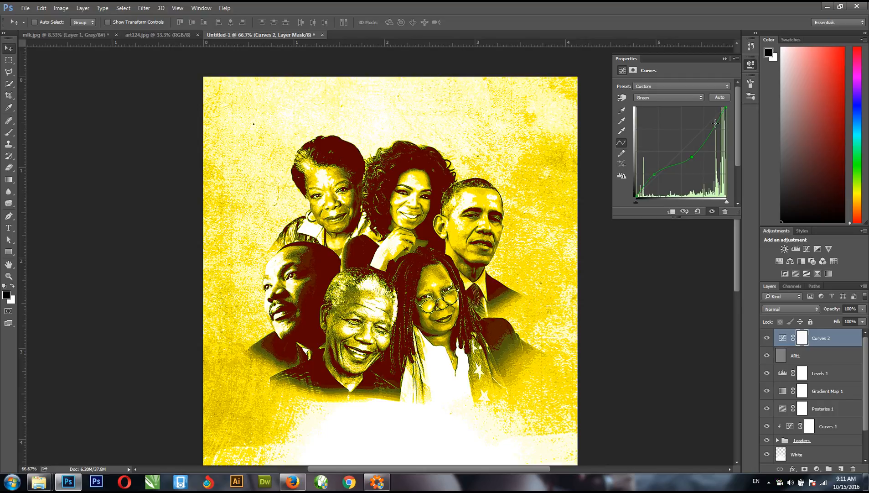
{"action": "left_click_drag", "start_coordinate": [715, 123], "coordinate": [715, 121]}
{"action": "left_click", "coordinate": [724, 60]}
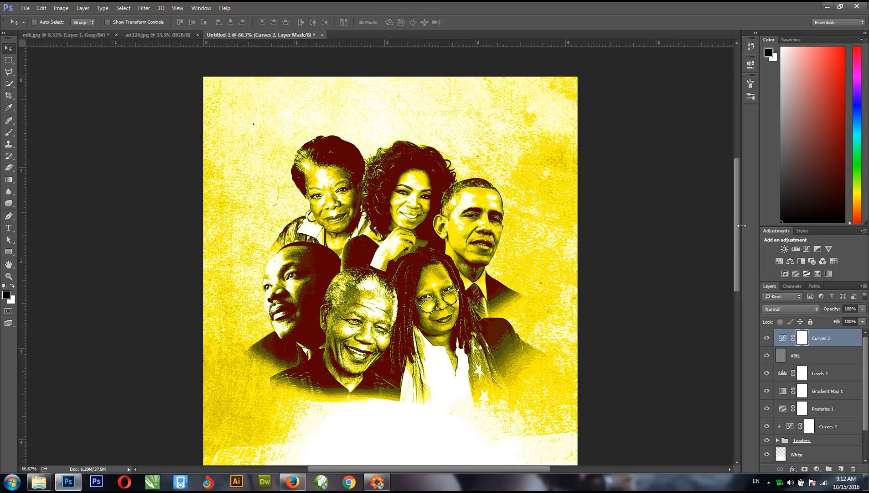
Step: Stamp all visible layers into a new layer above the Curves 2 adjustment layer
{"action": "key", "text": "ctrl+minus"}
{"action": "key", "text": "ctrl+minus"}
{"action": "key", "text": "ctrl+plus"}
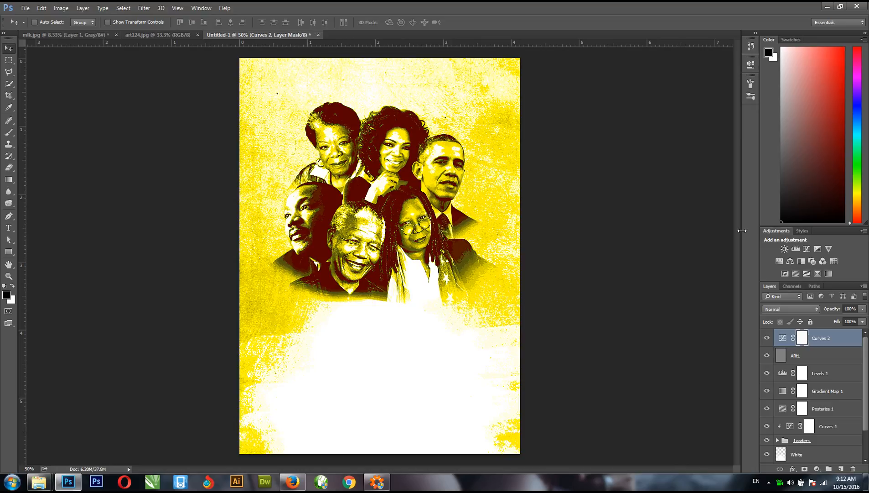
{"action": "key", "text": "ctrl+minus"}
{"action": "key", "text": "ctrl+plus"}
{"action": "left_click", "coordinate": [823, 343]}
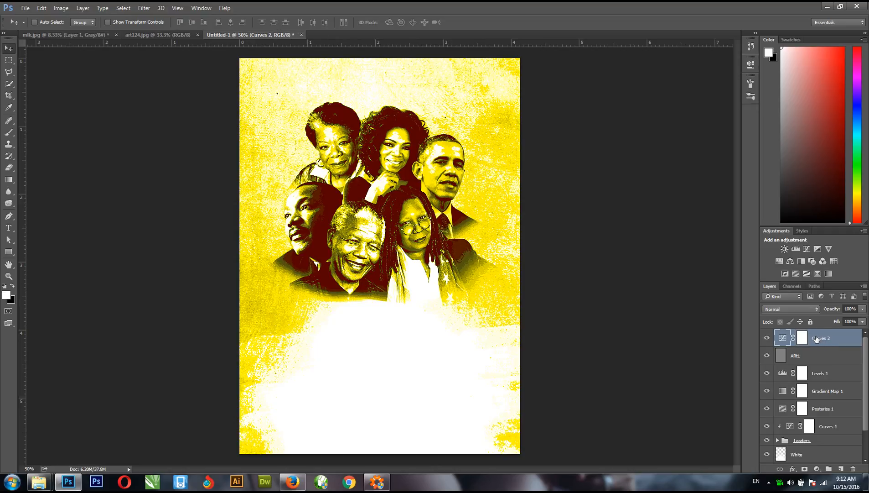
{"action": "key", "text": "ctrl+shift+alt+e"}
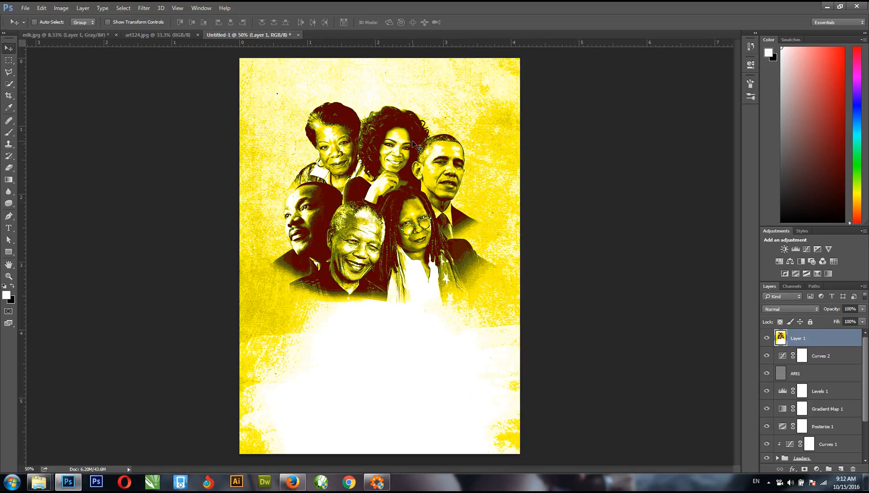
Step: Sharpen the newly stamped layer with the Unsharp Mask filter, adjusting its amount and radius
{"action": "left_click", "coordinate": [152, 7]}
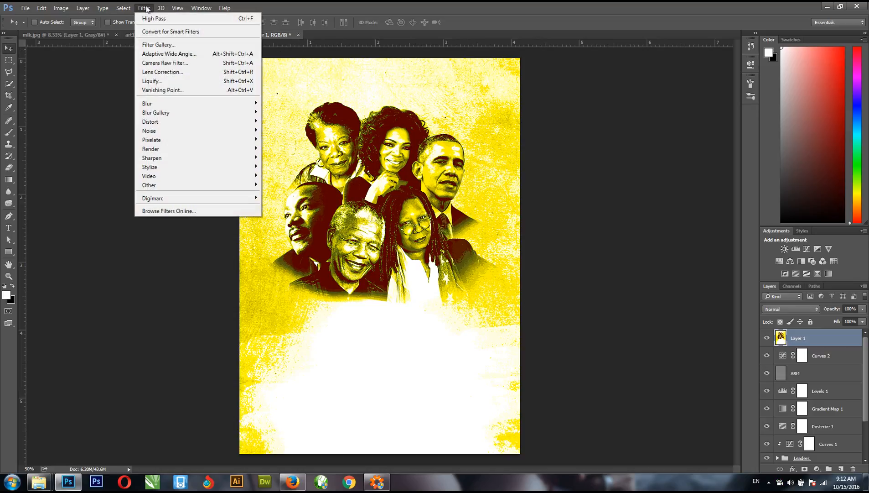
{"action": "mouse_move", "coordinate": [174, 159]}
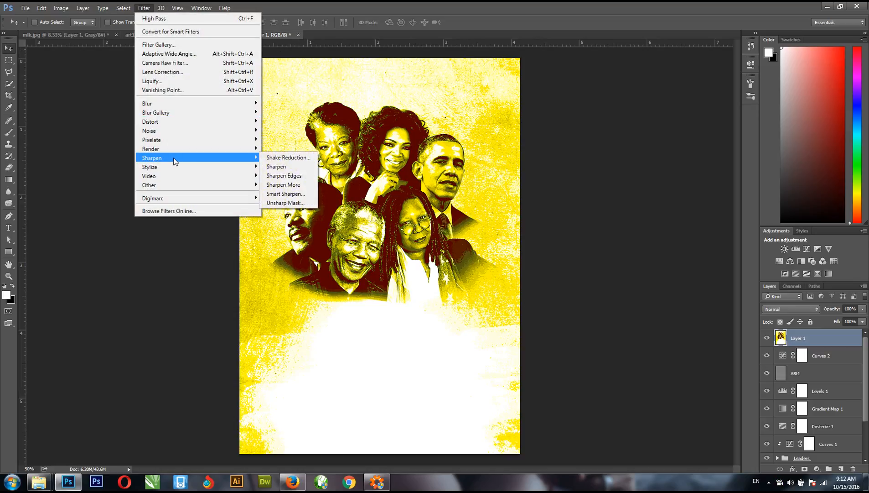
{"action": "left_click", "coordinate": [286, 202]}
{"action": "left_click_drag", "start_coordinate": [402, 101], "coordinate": [531, 161]}
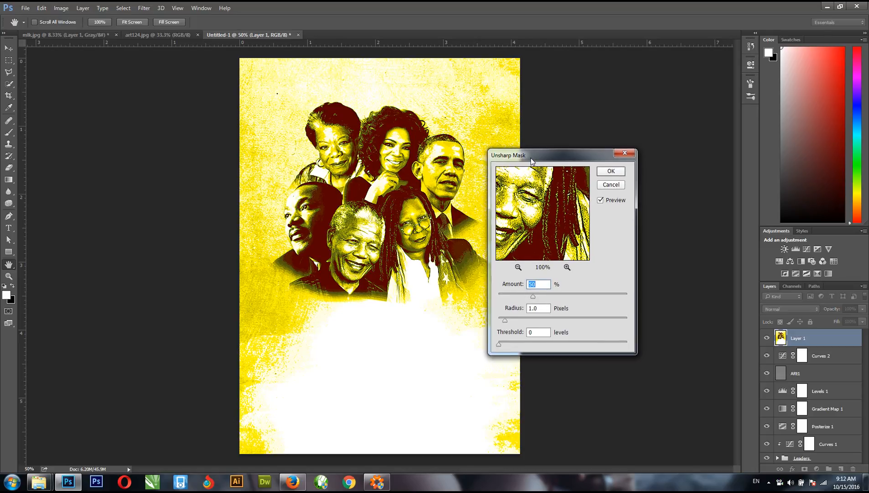
{"action": "left_click_drag", "start_coordinate": [532, 298], "coordinate": [529, 298]}
{"action": "left_click_drag", "start_coordinate": [514, 319], "coordinate": [517, 319]}
{"action": "left_click_drag", "start_coordinate": [515, 297], "coordinate": [521, 321]}
{"action": "left_click", "coordinate": [611, 171]}
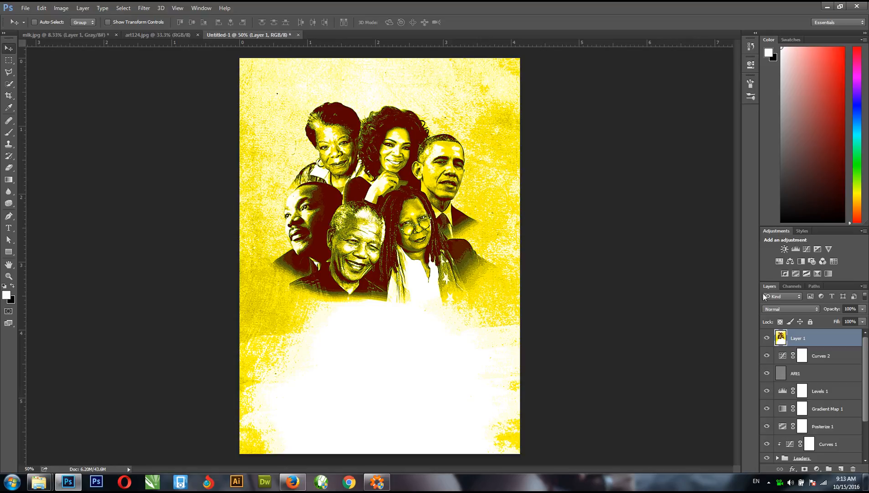
Step: Add a Color Balance adjustment layer above Layer 1 and set its midtones to -56 for Cyan/Red and 41 for Yellow/Blue
{"action": "left_click", "coordinate": [793, 261]}
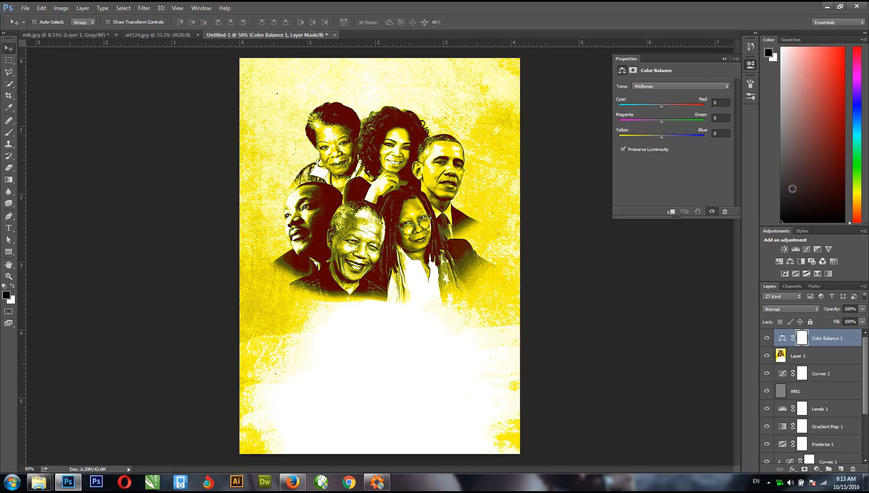
{"action": "left_click", "coordinate": [717, 102]}
{"action": "type", "text": "-56"}
{"action": "left_click", "coordinate": [719, 133]}
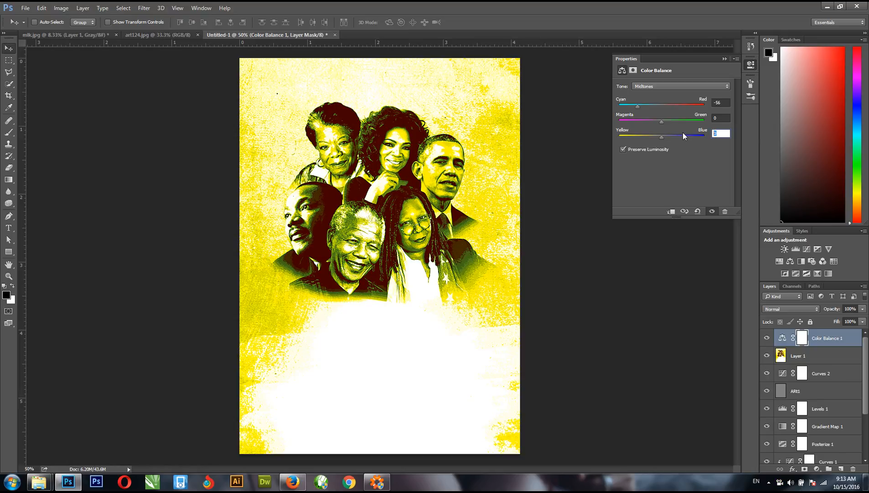
{"action": "type", "text": "41"}
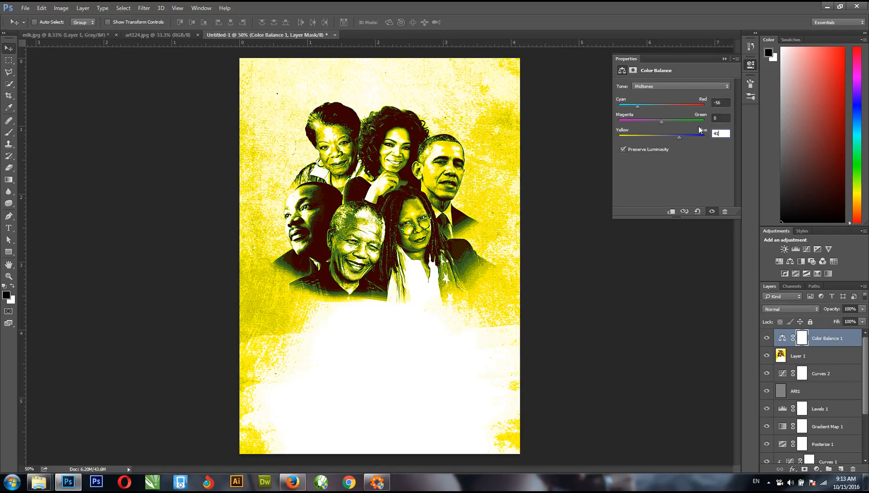
Step: Set the Color Balance highlights to 47 for Yellow/Blue and 17 for Cyan/Red
{"action": "left_click", "coordinate": [672, 86]}
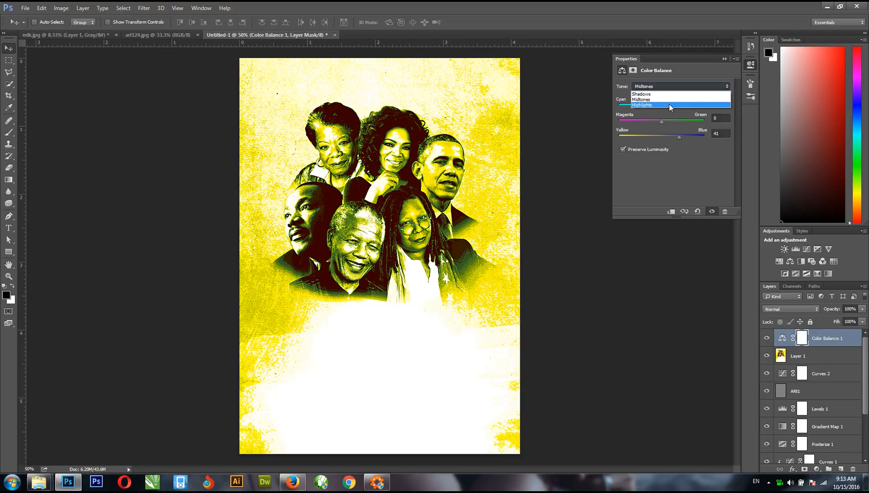
{"action": "left_click", "coordinate": [667, 103]}
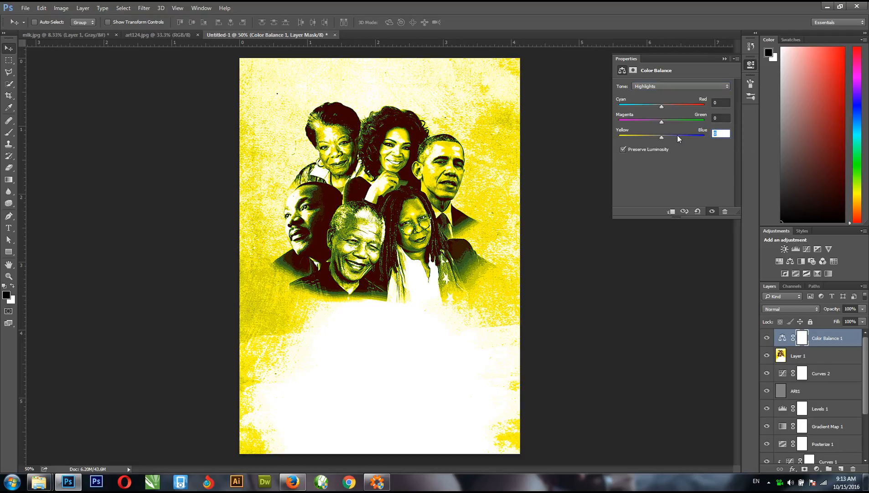
{"action": "type", "text": "47"}
{"action": "left_click", "coordinate": [722, 101]}
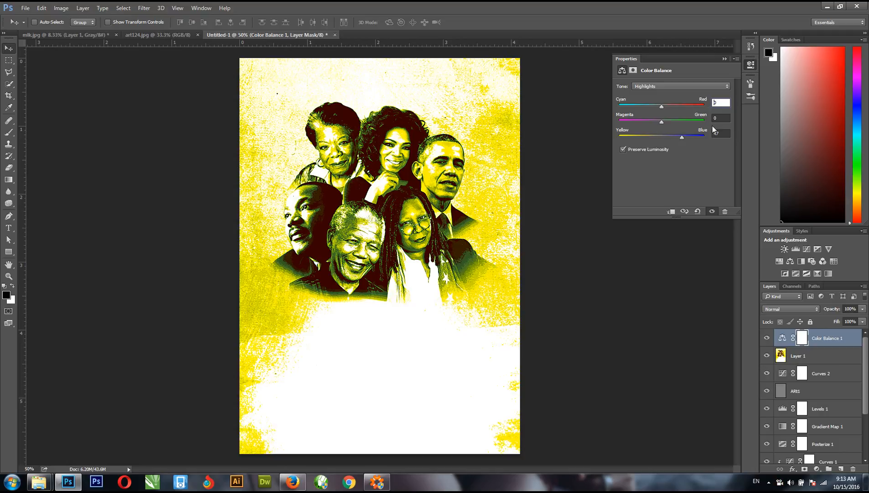
{"action": "double_click", "coordinate": [719, 103]}
{"action": "type", "text": "17"}
{"action": "left_click", "coordinate": [724, 59]}
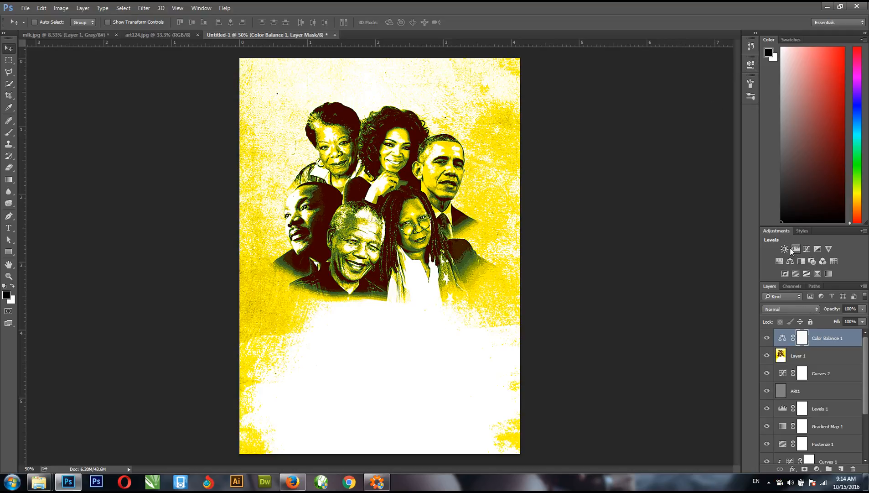
Step: Add a Brightness/Contrast adjustment layer above Color Balance 1 with brightness -11 and contrast -17
{"action": "left_click", "coordinate": [785, 249]}
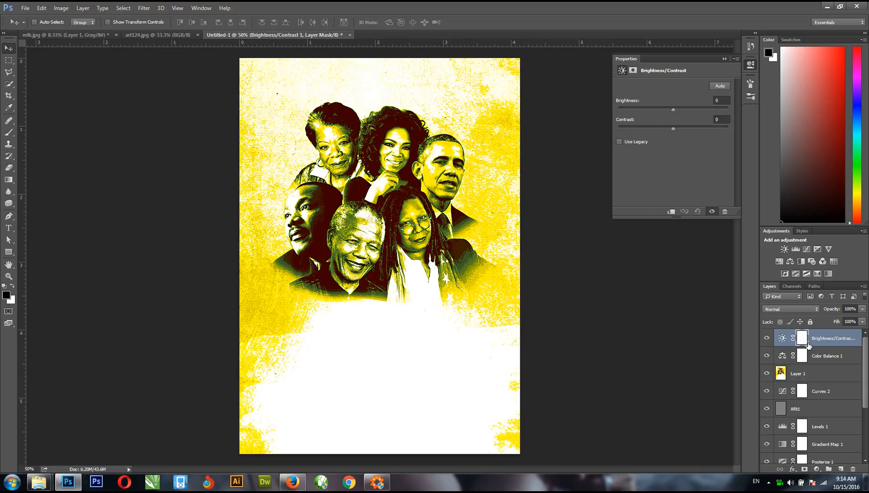
{"action": "left_click", "coordinate": [683, 97]}
{"action": "type", "text": "-11"}
{"action": "key", "text": "Tab"}
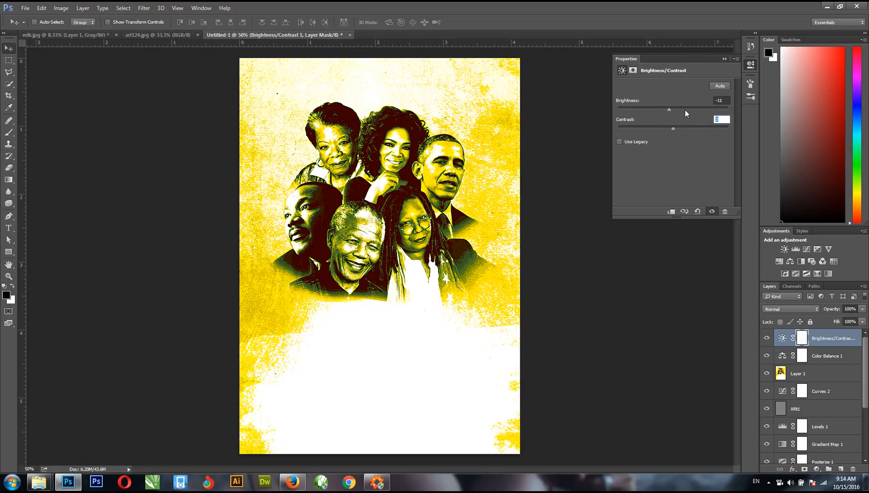
{"action": "type", "text": "-17"}
{"action": "key", "text": "Return"}
{"action": "key", "text": "ctrl+minus"}
{"action": "key", "text": "ctrl+plus"}
{"action": "left_click", "coordinate": [825, 339]}
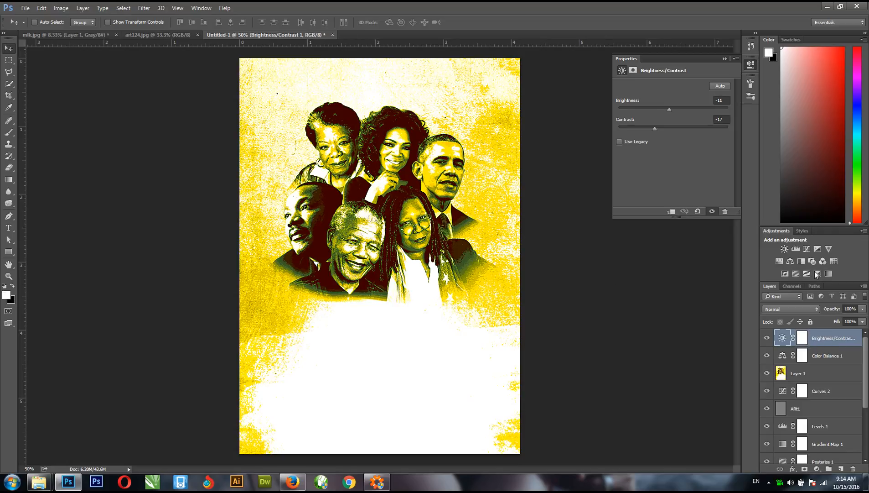
Step: Try shifting the midtones toward yellow with a second Color Balance adjustment layer, and delete that layer
{"action": "left_click", "coordinate": [790, 261]}
{"action": "left_click_drag", "start_coordinate": [662, 137], "coordinate": [651, 137]}
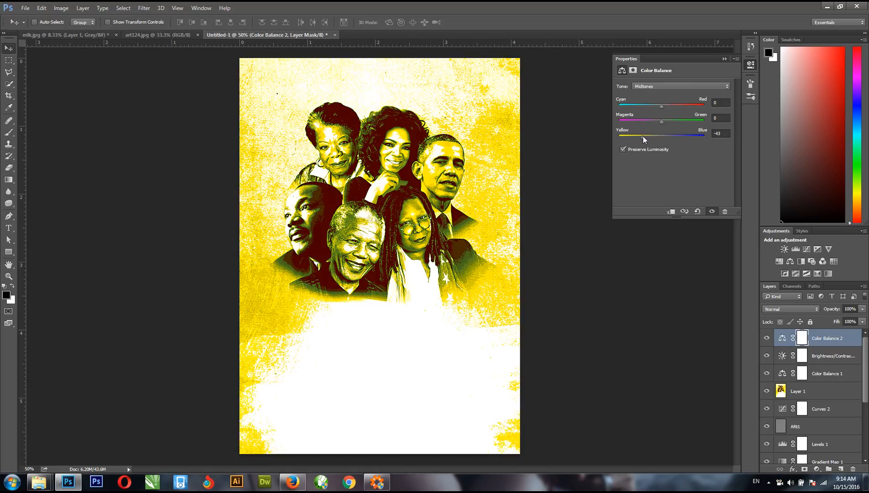
{"action": "key", "text": "ctrl+z"}
{"action": "left_click", "coordinate": [674, 87]}
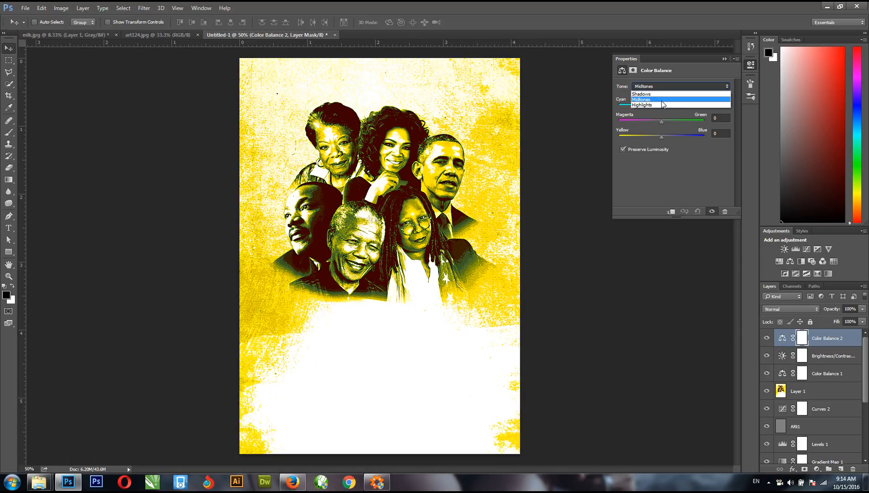
{"action": "left_click", "coordinate": [660, 99]}
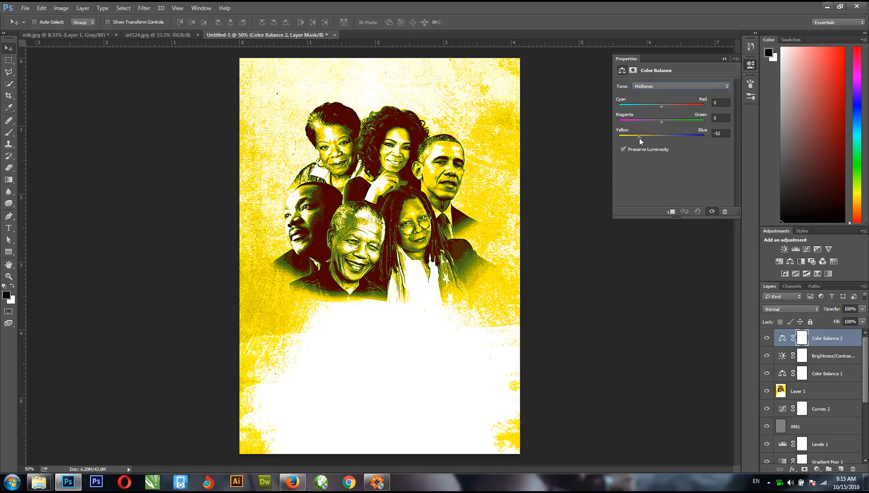
{"action": "key", "text": "ctrl+z"}
{"action": "left_click_drag", "start_coordinate": [825, 338], "coordinate": [853, 467]}
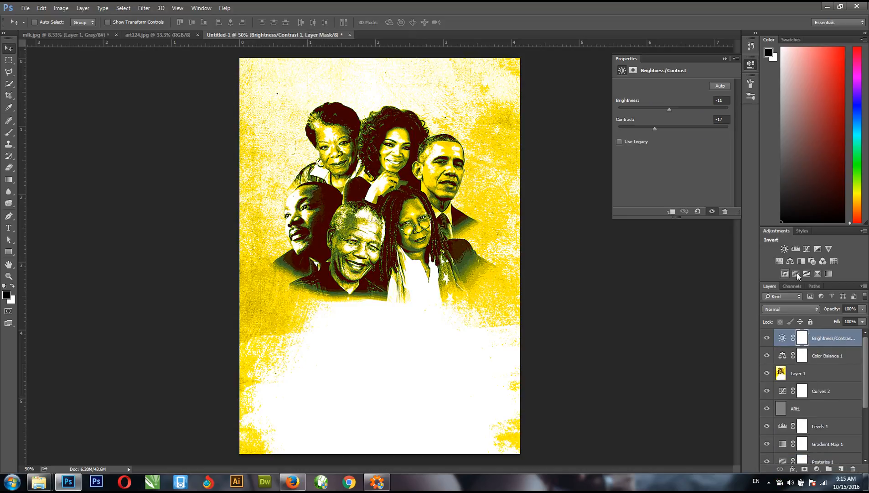
Step: Try colorizing the flyer with a Hue/Saturation adjustment layer at hue 46 and saturation 72, and delete that layer
{"action": "left_click", "coordinate": [779, 261]}
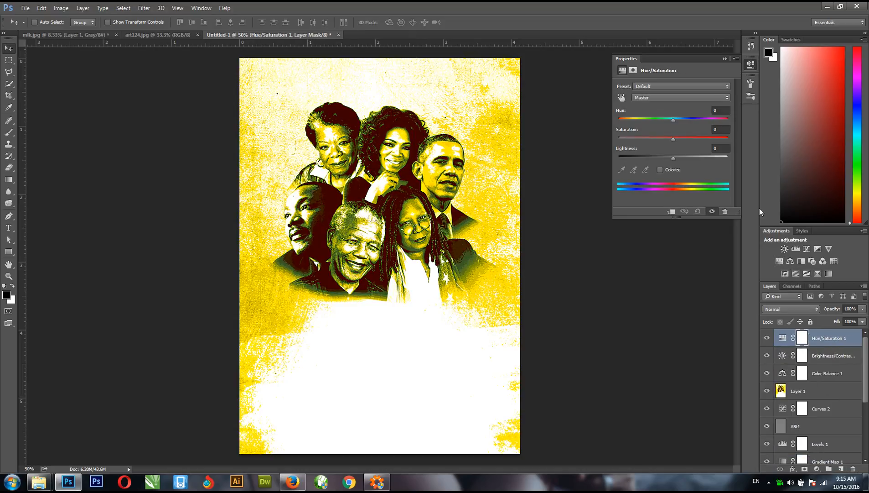
{"action": "left_click", "coordinate": [661, 170]}
{"action": "left_click_drag", "start_coordinate": [623, 121], "coordinate": [692, 137]}
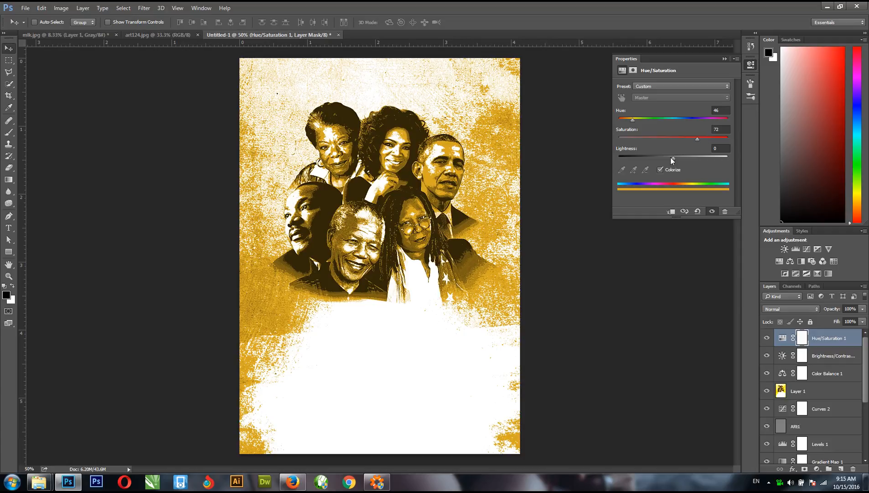
{"action": "left_click_drag", "start_coordinate": [632, 122], "coordinate": [632, 120]}
{"action": "left_click_drag", "start_coordinate": [827, 343], "coordinate": [849, 467]}
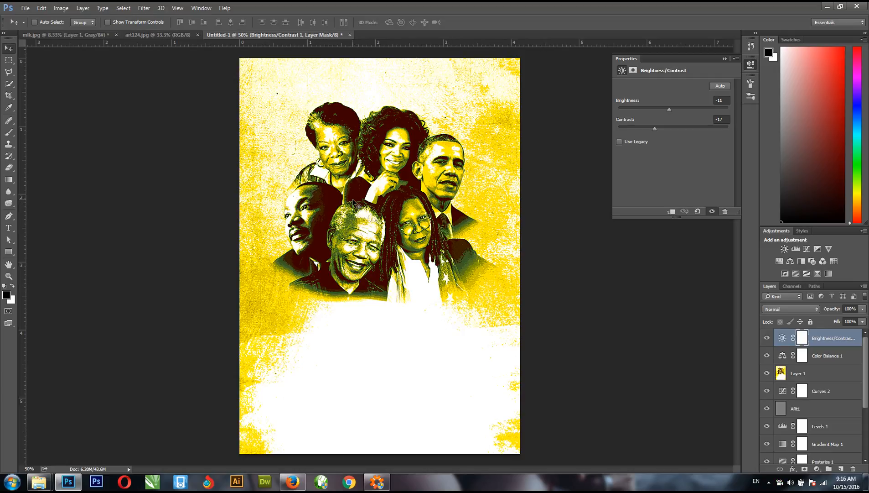
Step: Stamp all visible layers into a new layer above the Brightness/Contrast adjustment layer
{"action": "left_click", "coordinate": [824, 343]}
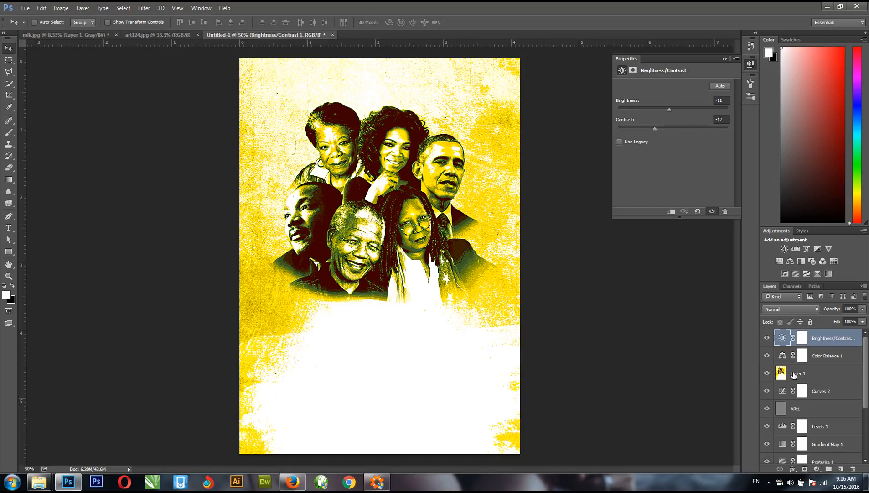
{"action": "key", "text": "ctrl+shift+alt+e"}
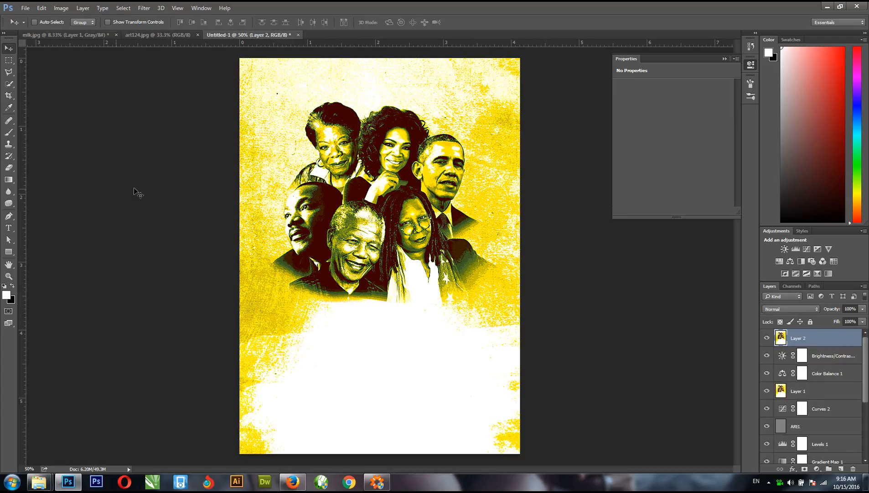
Step: Darken areas of the portraits on the stamped layer with the Burn tool at Midtones range and 50% exposure, varying the soft brush's size
{"action": "left_click", "coordinate": [8, 203]}
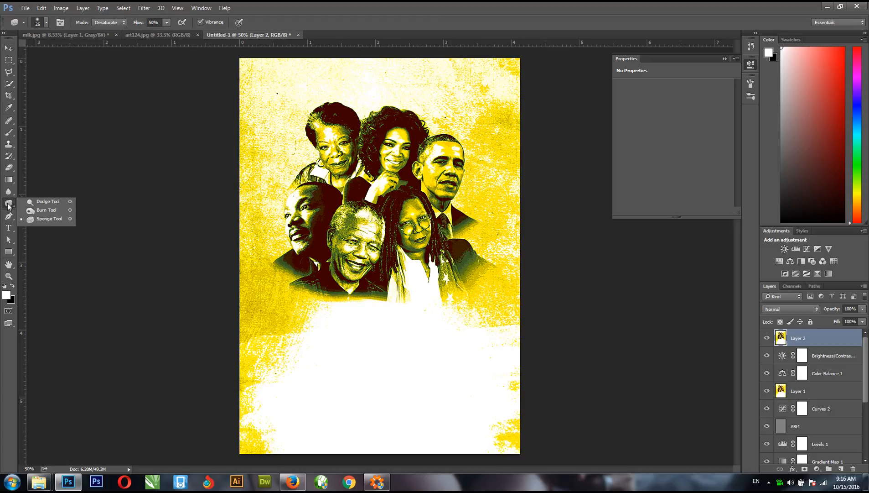
{"action": "left_click", "coordinate": [37, 211]}
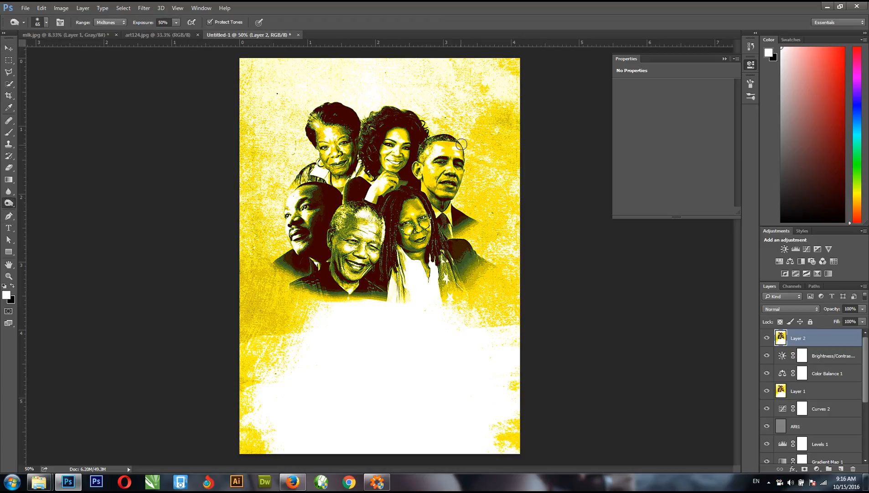
{"action": "key", "text": "bracketright"}
{"action": "key", "text": "bracketright"}
{"action": "left_click", "coordinate": [46, 23]}
{"action": "left_click", "coordinate": [47, 24]}
{"action": "left_click", "coordinate": [47, 23]}
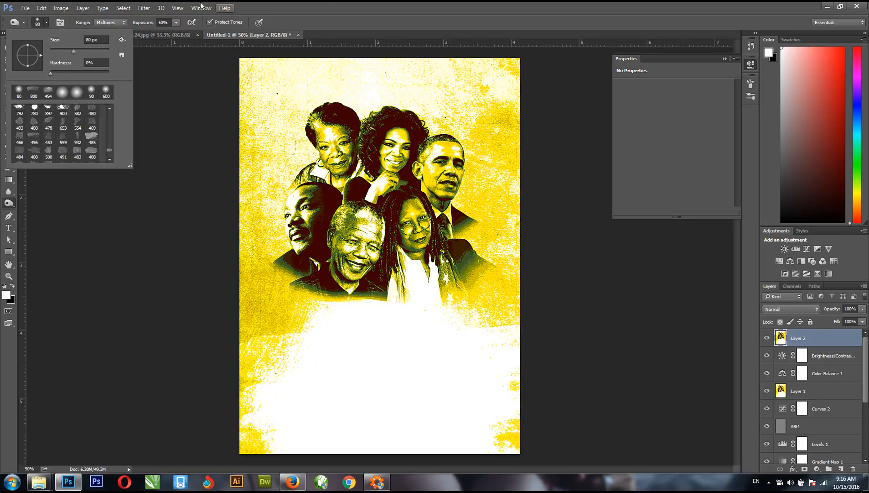
{"action": "left_click", "coordinate": [243, 7]}
{"action": "left_click_drag", "start_coordinate": [451, 195], "coordinate": [451, 196]}
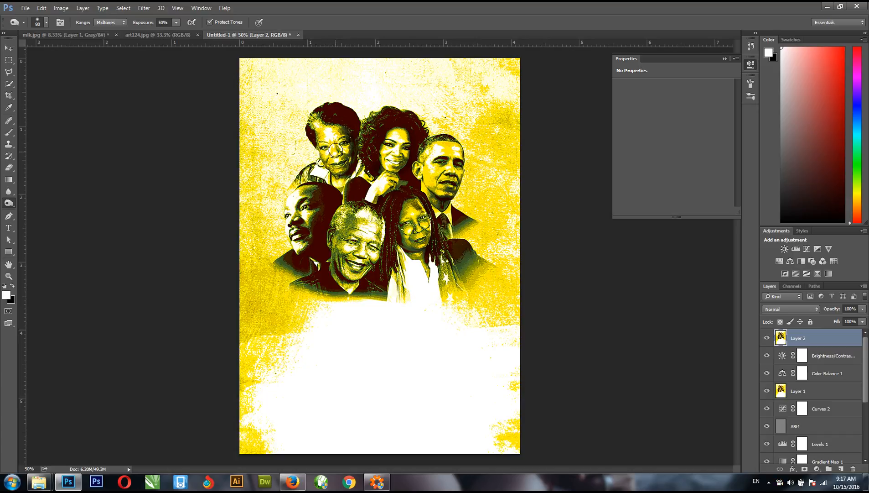
{"action": "key", "text": "bracketleft"}
{"action": "key", "text": "bracketleft"}
{"action": "key", "text": "bracketleft"}
{"action": "key", "text": "bracketright"}
{"action": "key", "text": "bracketright"}
{"action": "key", "text": "bracketleft"}
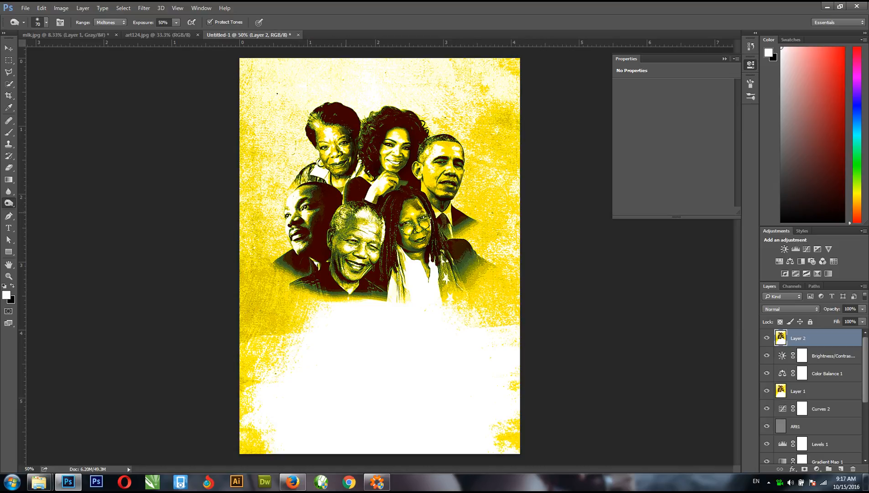
{"action": "key", "text": "bracketright"}
{"action": "key", "text": "bracketright"}
{"action": "key", "text": "bracketright"}
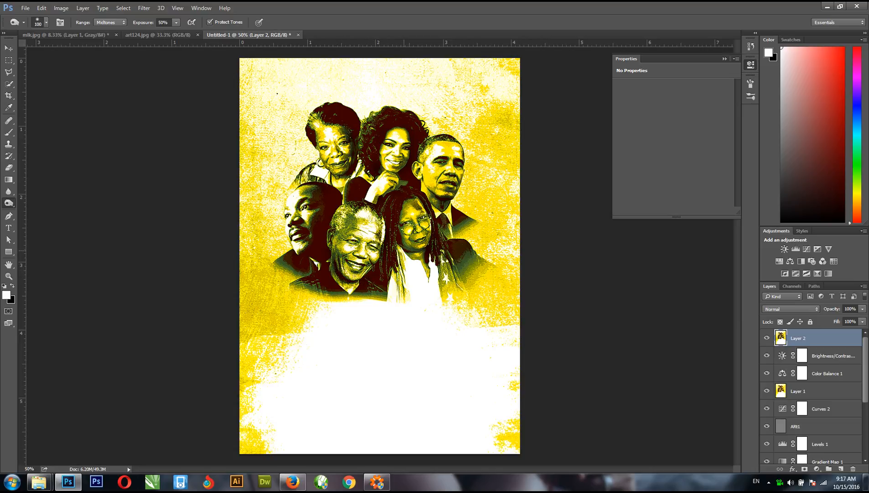
{"action": "key", "text": "bracketright"}
{"action": "key", "text": "bracketright"}
{"action": "key", "text": "bracketright"}
{"action": "key", "text": "bracketleft"}
{"action": "key", "text": "bracketleft"}
{"action": "key", "text": "bracketleft"}
{"action": "key", "text": "bracketleft"}
{"action": "key", "text": "bracketleft"}
Step: Lighten the forehead of the man in the suit with the Dodge tool, using a 45 px brush, Midtones range and 50% exposure
{"action": "right_click", "coordinate": [7, 205]}
{"action": "left_click", "coordinate": [37, 212]}
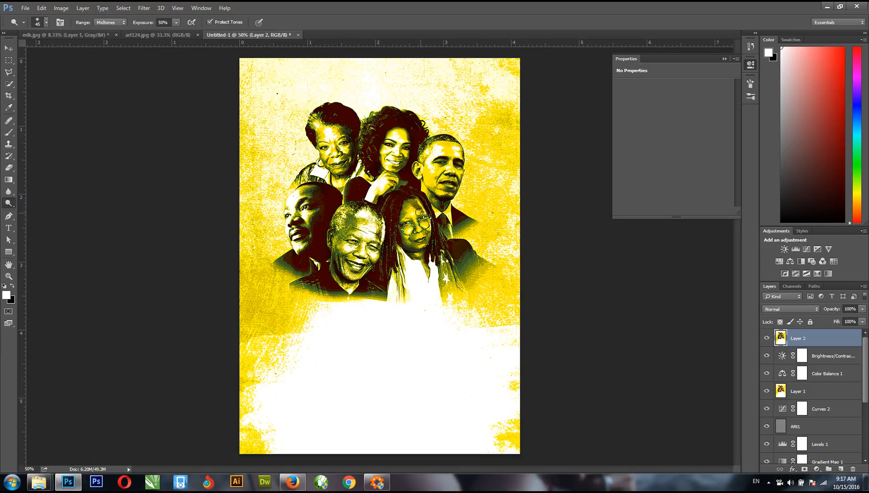
{"action": "left_click_drag", "start_coordinate": [443, 153], "coordinate": [443, 149]}
Step: Add a Gradient Map adjustment layer above Layer 2 using the orange-to-yellow gradient preset
{"action": "left_click", "coordinate": [829, 274]}
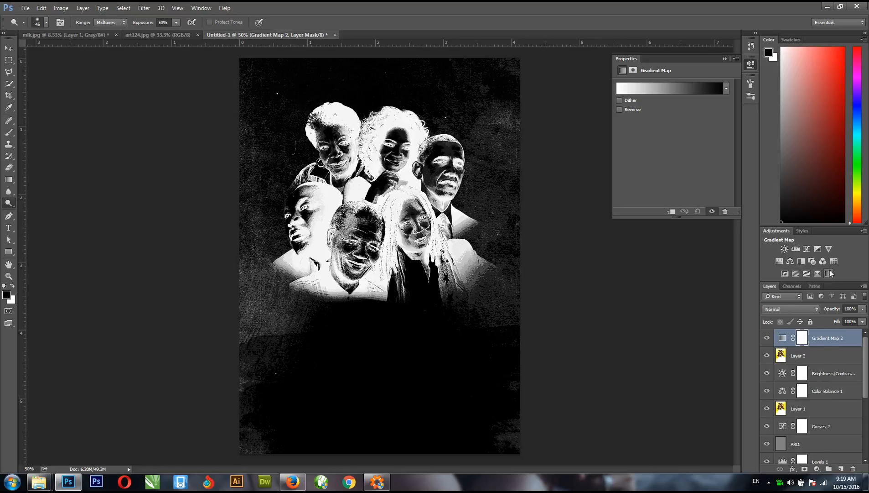
{"action": "left_click", "coordinate": [677, 90]}
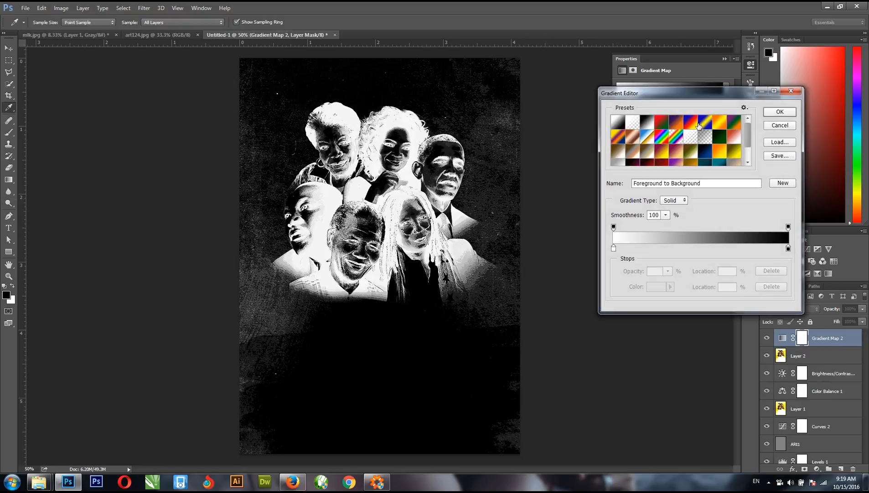
{"action": "left_click", "coordinate": [714, 155]}
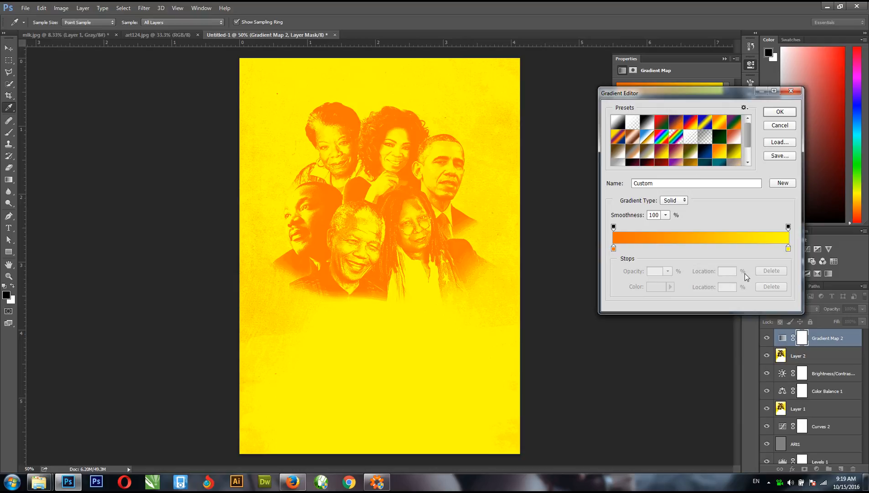
{"action": "left_click", "coordinate": [780, 112]}
Step: Try the Color blend mode at 91% opacity on the new Gradient Map layer
{"action": "left_click", "coordinate": [805, 310]}
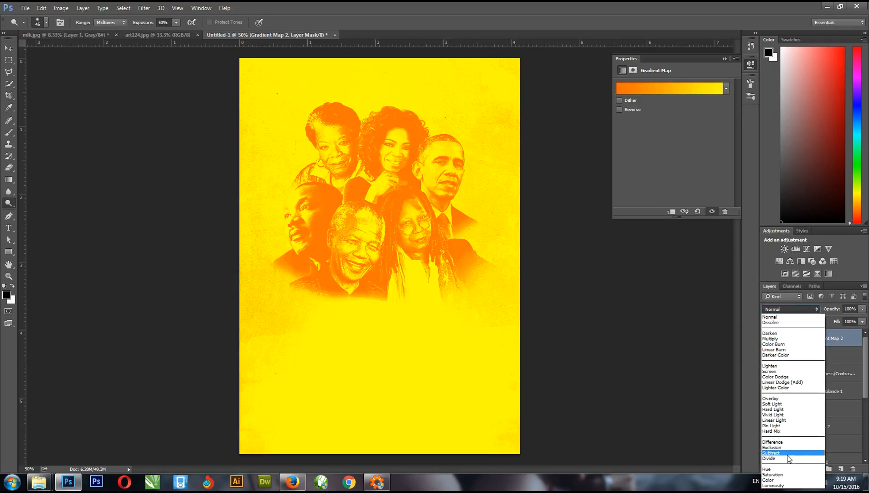
{"action": "left_click", "coordinate": [777, 480]}
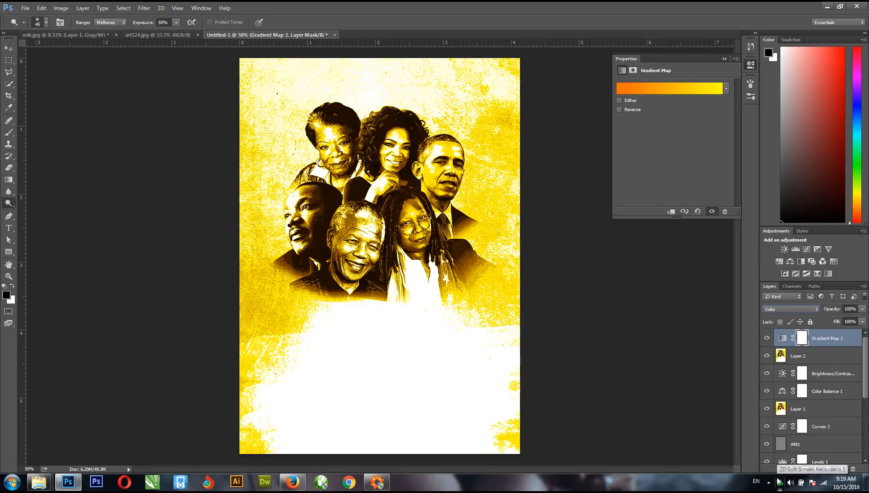
{"action": "left_click", "coordinate": [863, 309]}
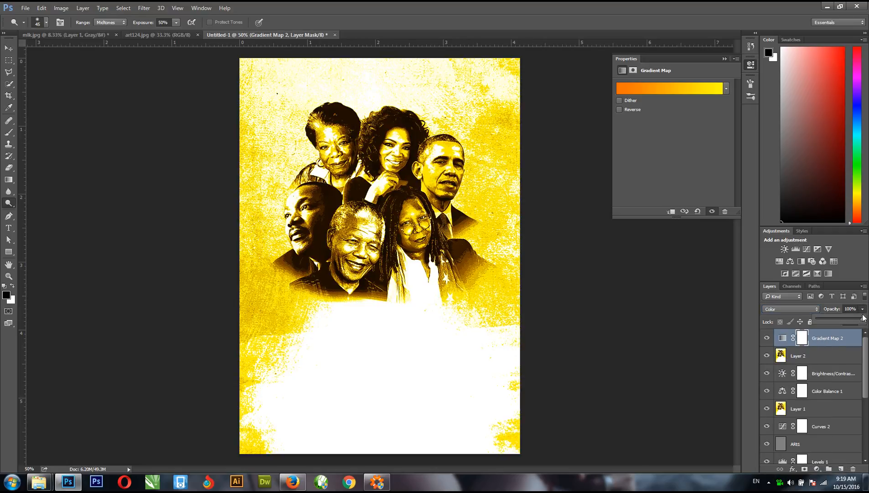
{"action": "mouse_move", "coordinate": [849, 323]}
{"action": "left_mouse_down"}
{"action": "mouse_move", "coordinate": [839, 324]}
{"action": "mouse_move", "coordinate": [863, 326]}
{"action": "left_mouse_up"}
Step: Change the orange-to-yellow Gradient Map layer's blend mode to Soft Light and lower its opacity to about 48%
{"action": "left_click", "coordinate": [797, 307]}
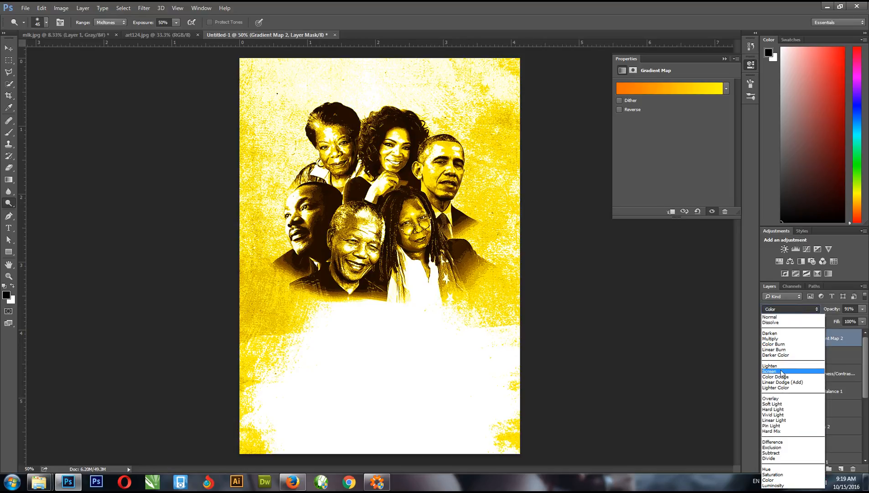
{"action": "left_click", "coordinate": [774, 404]}
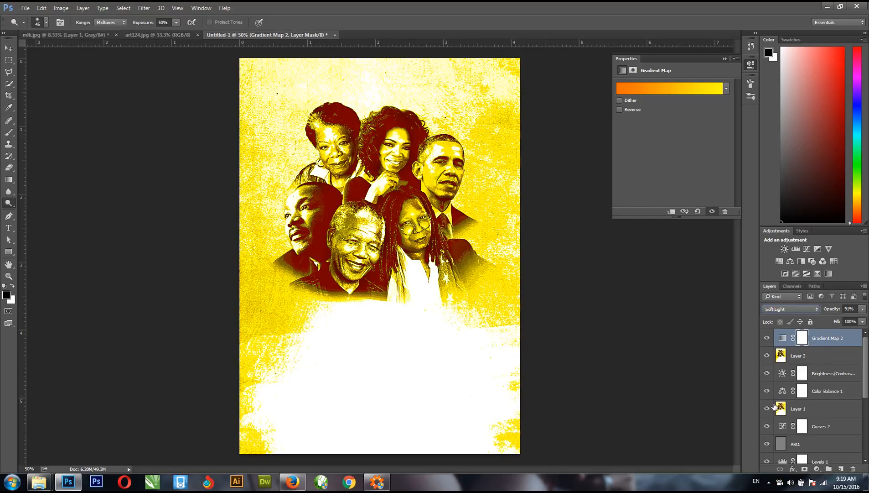
{"action": "left_click", "coordinate": [861, 309]}
{"action": "left_click_drag", "start_coordinate": [861, 322], "coordinate": [846, 324]}
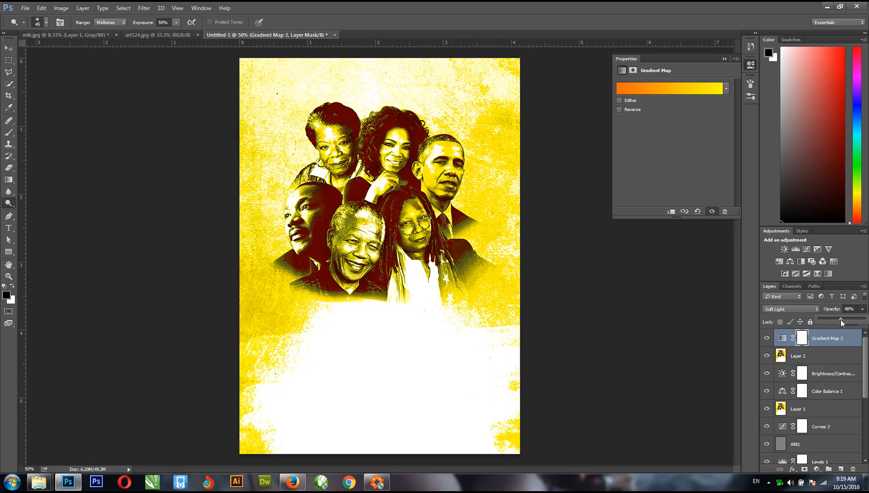
Step: Add the text "Step Out" on the white area below the portraits
{"action": "left_click", "coordinate": [9, 48]}
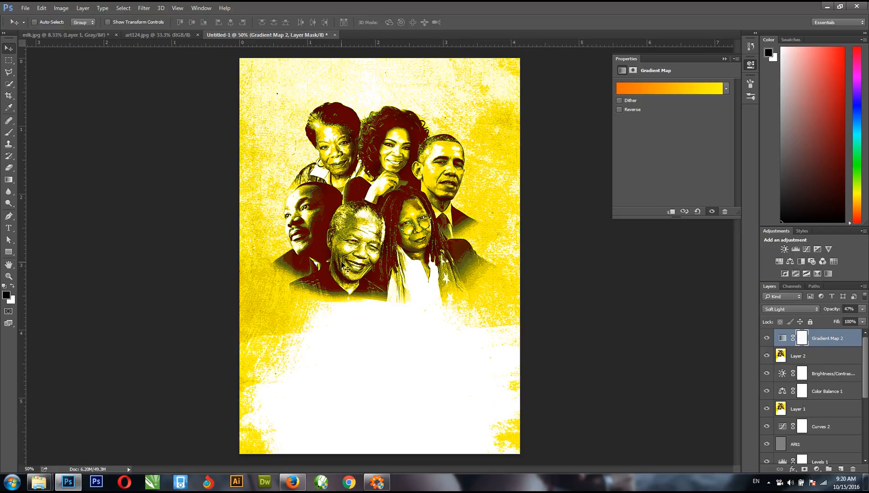
{"action": "key", "text": "ctrl+minus"}
{"action": "key", "text": "ctrl+plus"}
{"action": "left_click", "coordinate": [8, 228]}
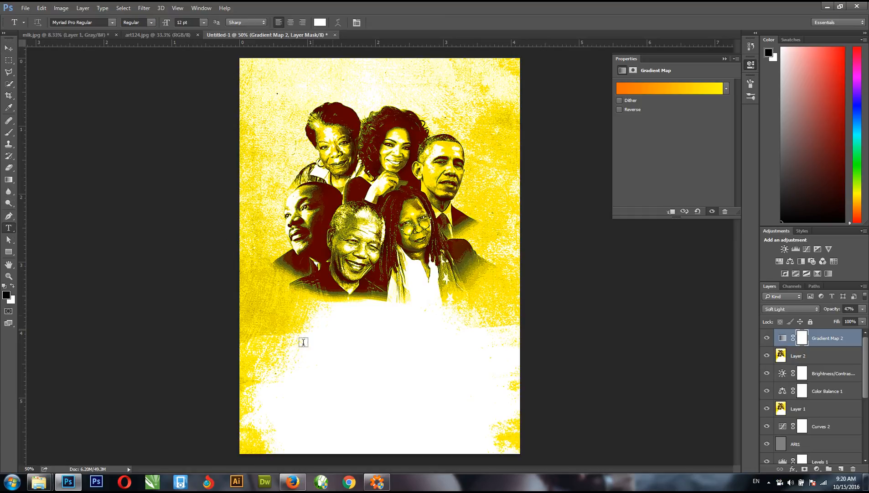
{"action": "left_click", "coordinate": [323, 346]}
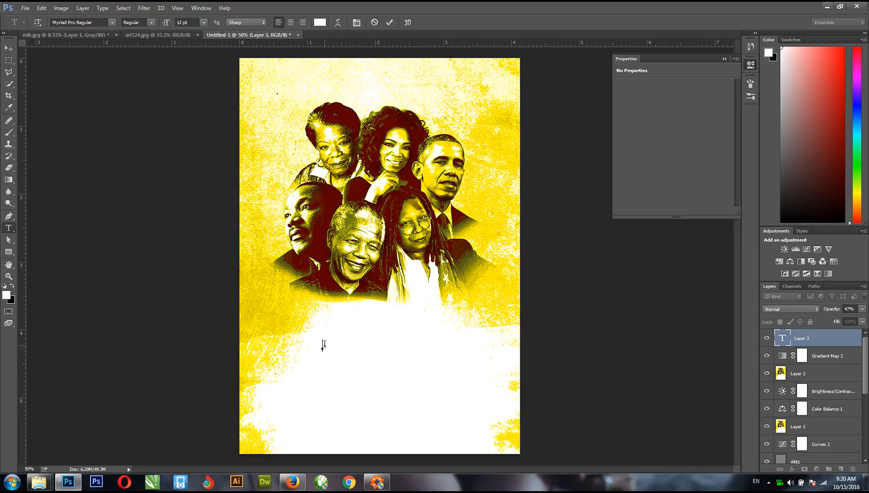
{"action": "type", "text": "Men"}
Step: Set the "Step Out" text's color to #323232 and its font to STONE HARBOUR Italic
{"action": "key", "text": "ctrl+a"}
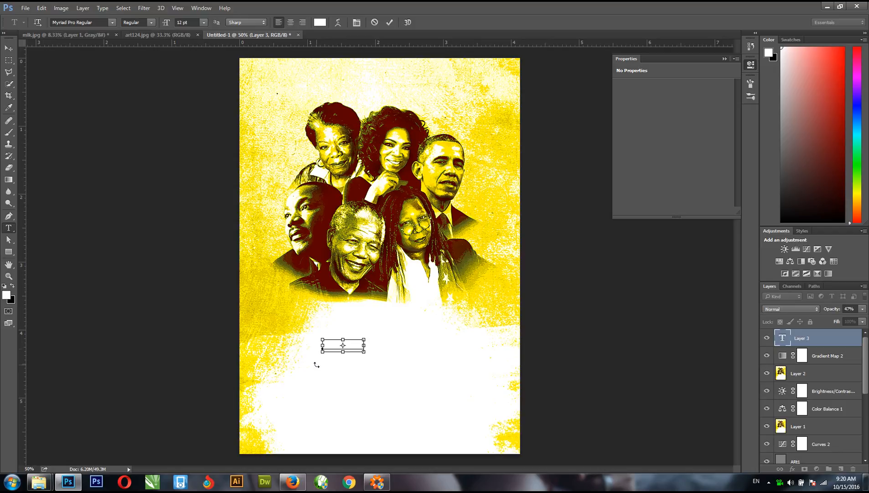
{"action": "left_click", "coordinate": [321, 22]}
{"action": "type", "text": "313131"}
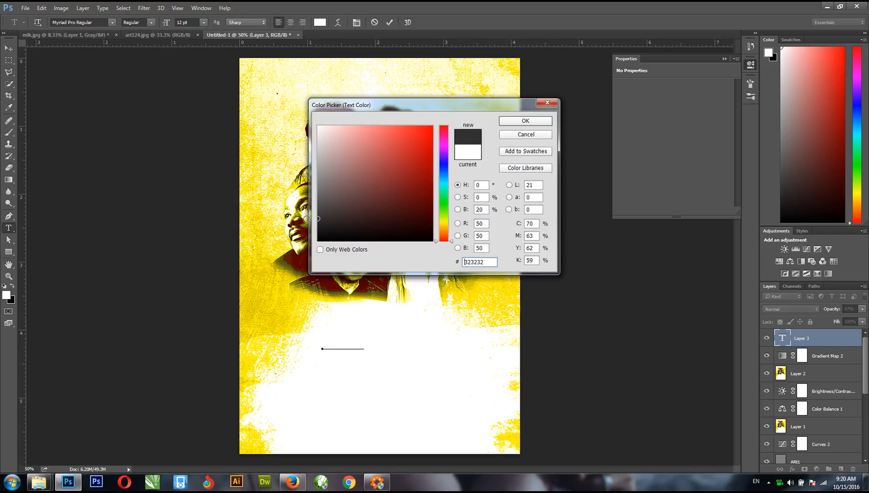
{"action": "left_click", "coordinate": [526, 122]}
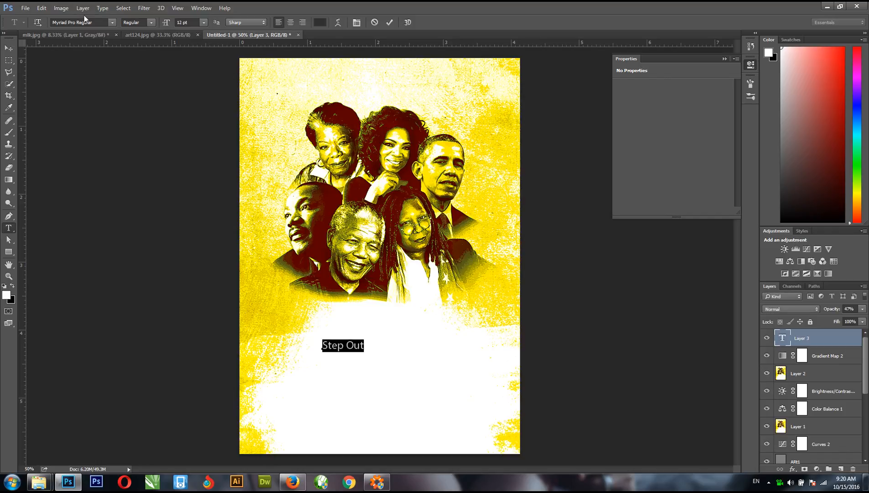
{"action": "left_click", "coordinate": [87, 22]}
{"action": "type", "text": "stone"}
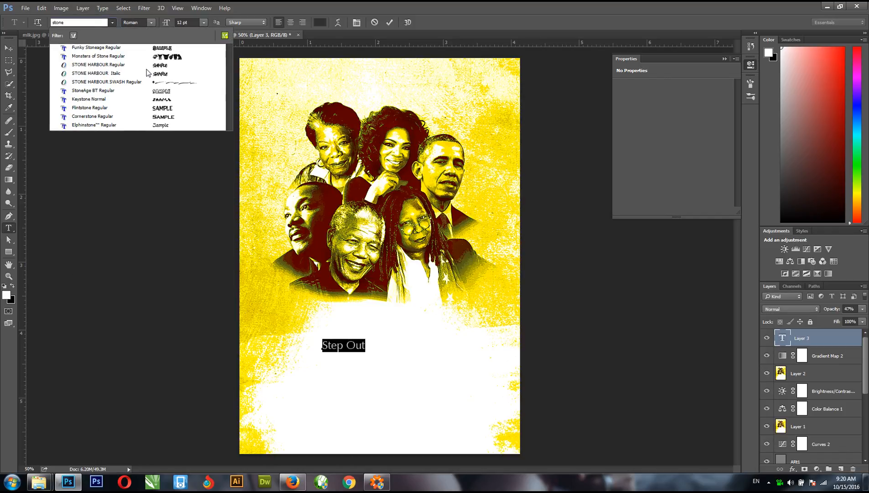
{"action": "left_click", "coordinate": [153, 73]}
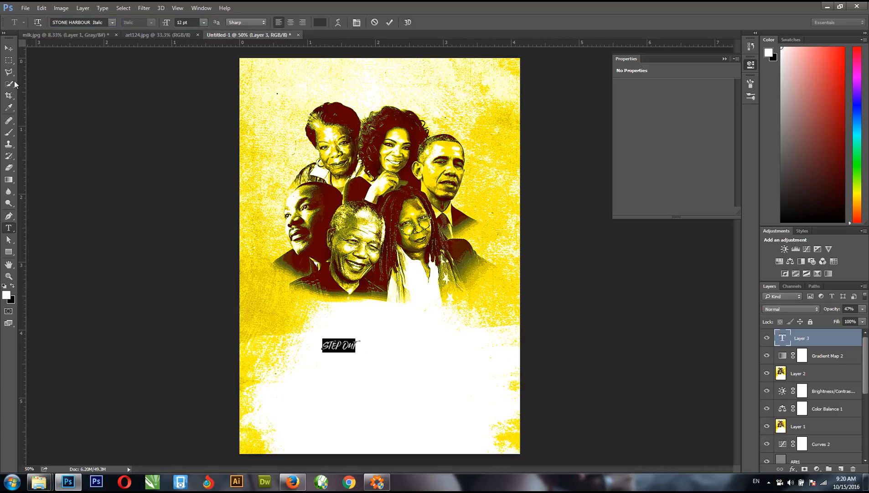
Step: Scale the "Step Out" text up to about 54.4 pt and center it just below the portraits
{"action": "left_click", "coordinate": [7, 50]}
{"action": "key", "text": "ctrl+t"}
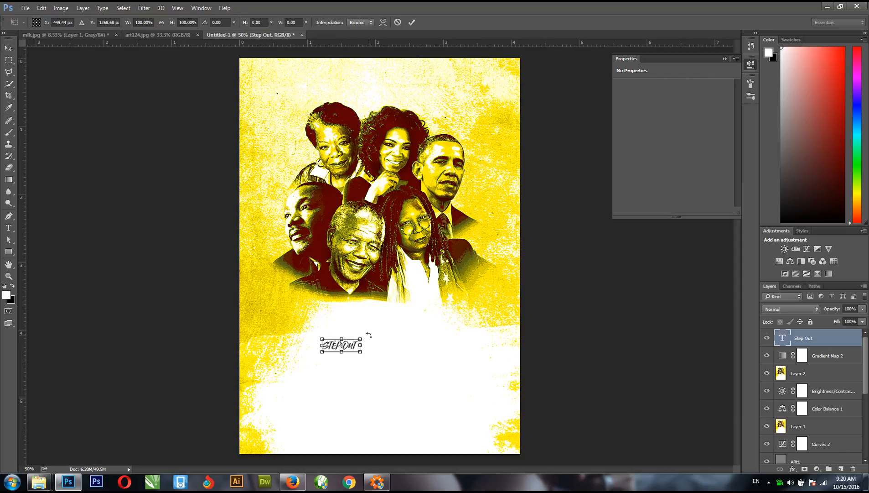
{"action": "left_click_drag", "start_coordinate": [361, 337], "coordinate": [496, 291]}
{"action": "key", "text": "Return"}
{"action": "left_click_drag", "start_coordinate": [446, 330], "coordinate": [411, 336]}
Step: Apply All Caps to the "Step Out" title and shift it slightly left to recenter it
{"action": "double_click", "coordinate": [781, 338]}
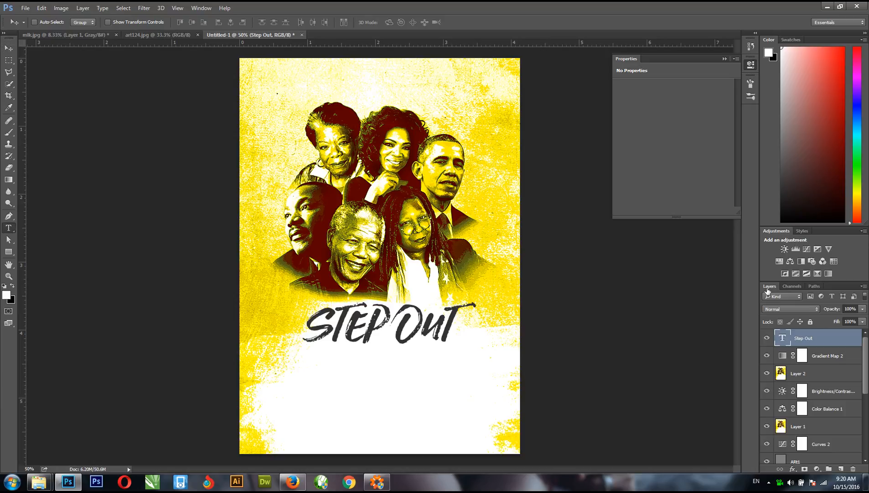
{"action": "key", "text": "ctrl+t"}
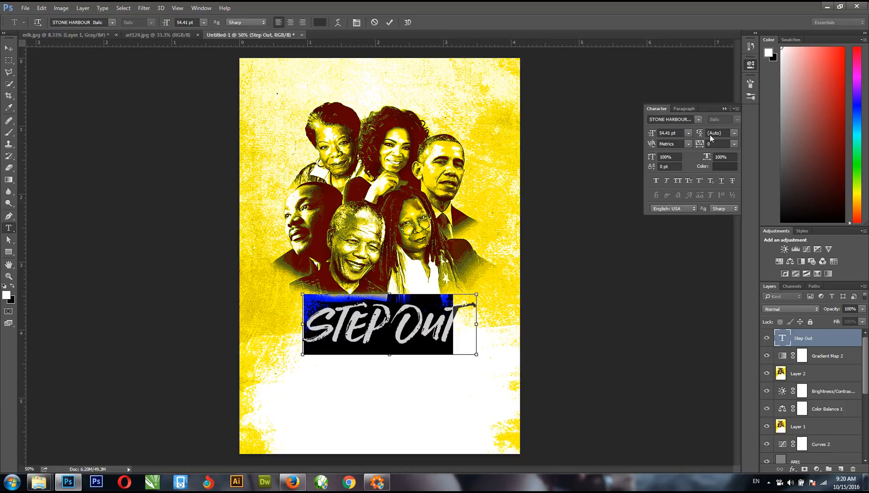
{"action": "left_click", "coordinate": [678, 180]}
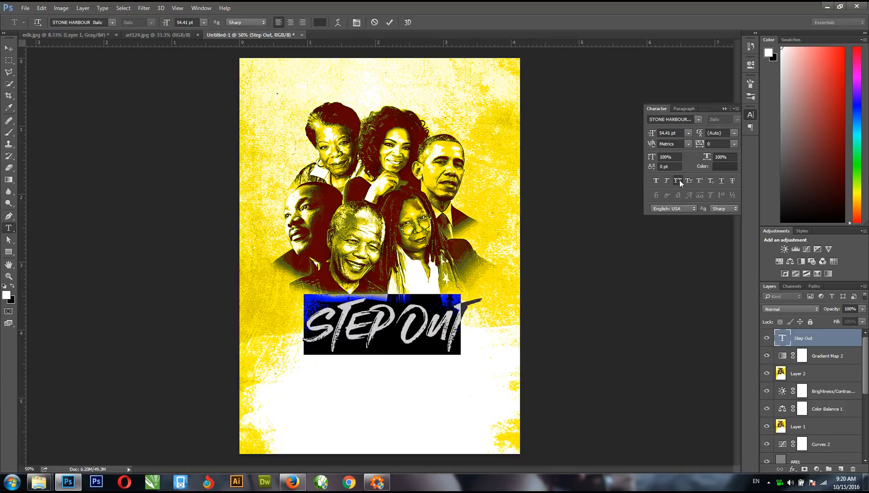
{"action": "left_click", "coordinate": [10, 49]}
{"action": "left_click_drag", "start_coordinate": [426, 338], "coordinate": [419, 336]}
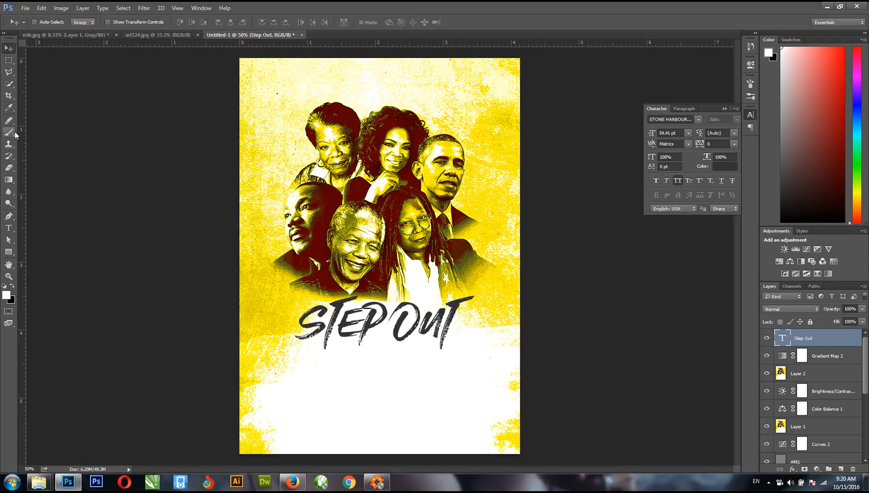
Step: Add the 12 pt text "FOR" below the title and set its font to Didot Regular
{"action": "left_click", "coordinate": [9, 228]}
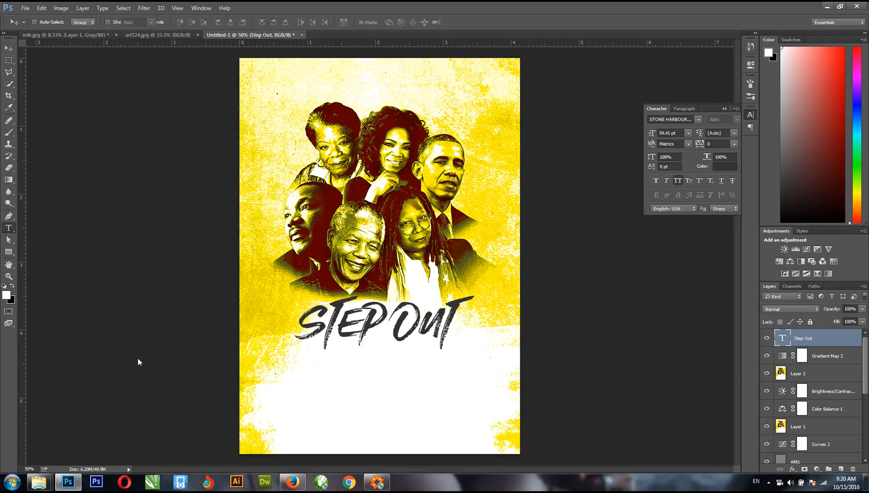
{"action": "left_click", "coordinate": [359, 378]}
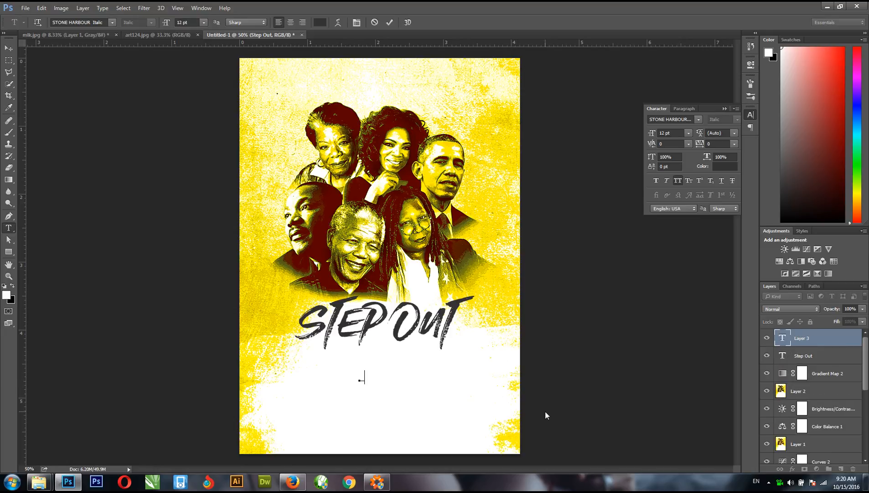
{"action": "type", "text": "Ed"}
{"action": "type", "text": "OR"}
{"action": "key", "text": "ctrl+a"}
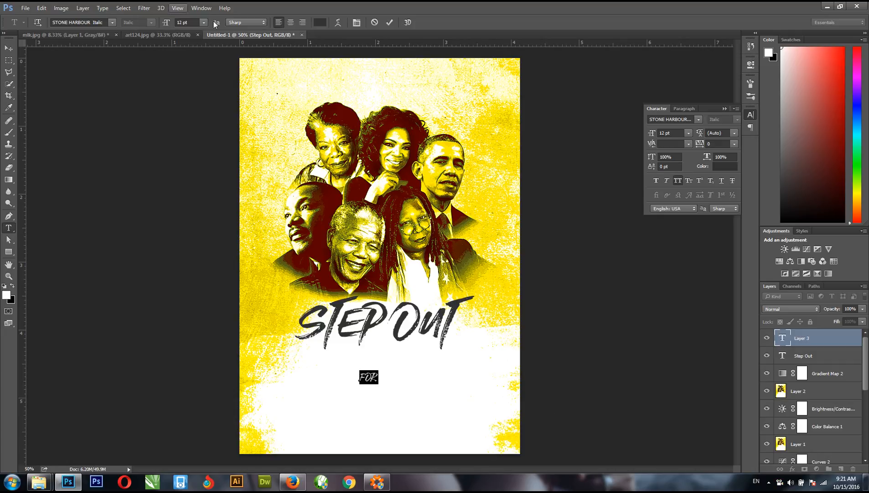
{"action": "left_click", "coordinate": [89, 22]}
{"action": "type", "text": "DIDOT"}
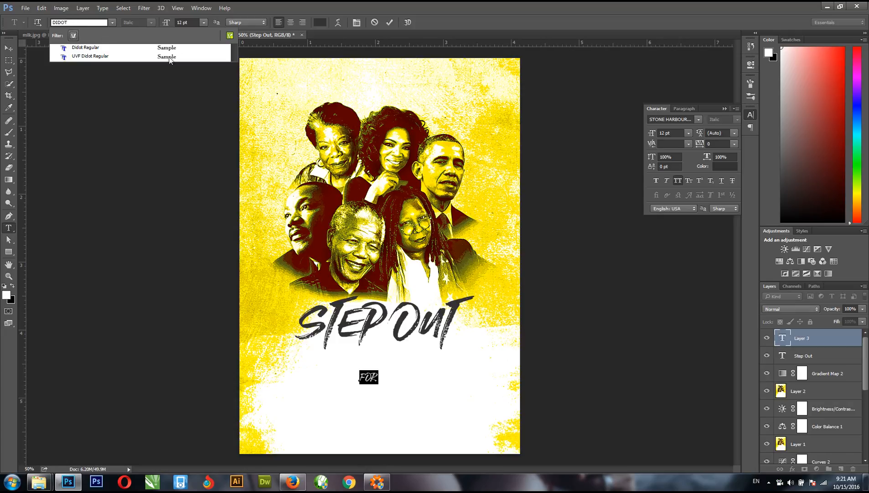
{"action": "left_click", "coordinate": [171, 47]}
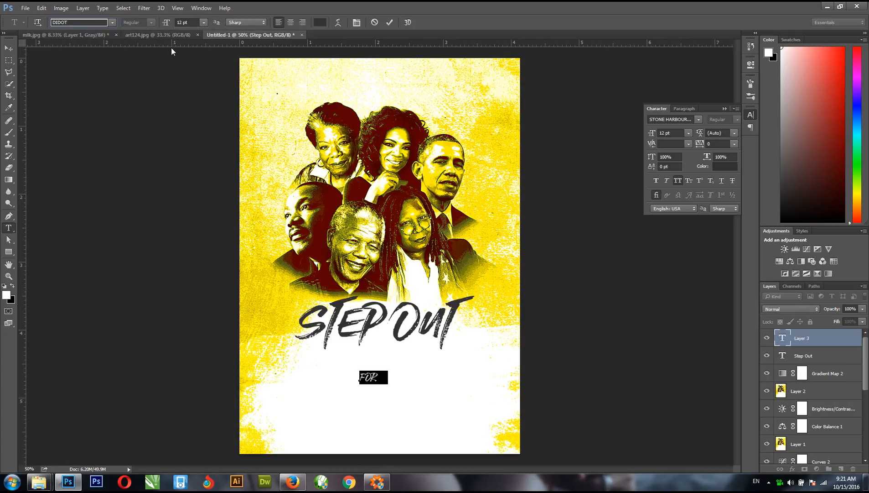
Step: Color the "FOR" text dark red #5e0909 and move it up directly beneath the "Step Out" title
{"action": "left_click", "coordinate": [721, 169]}
{"action": "left_click", "coordinate": [420, 186]}
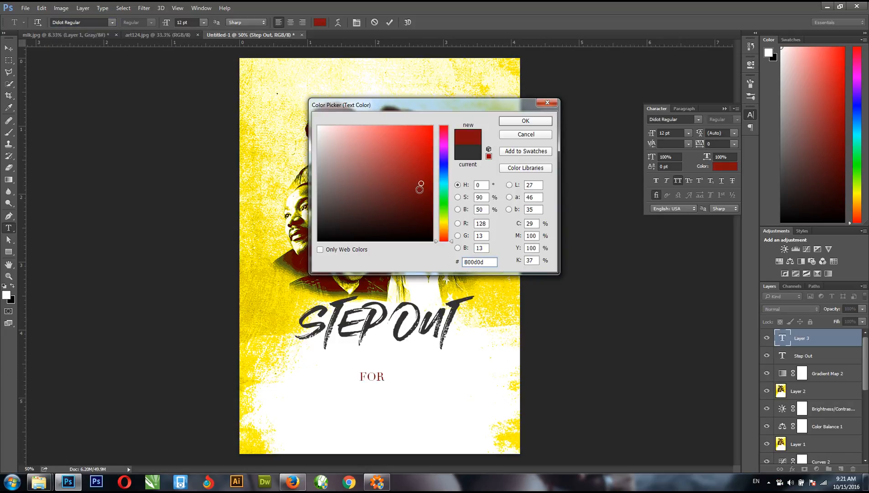
{"action": "left_click_drag", "start_coordinate": [413, 196], "coordinate": [422, 198]}
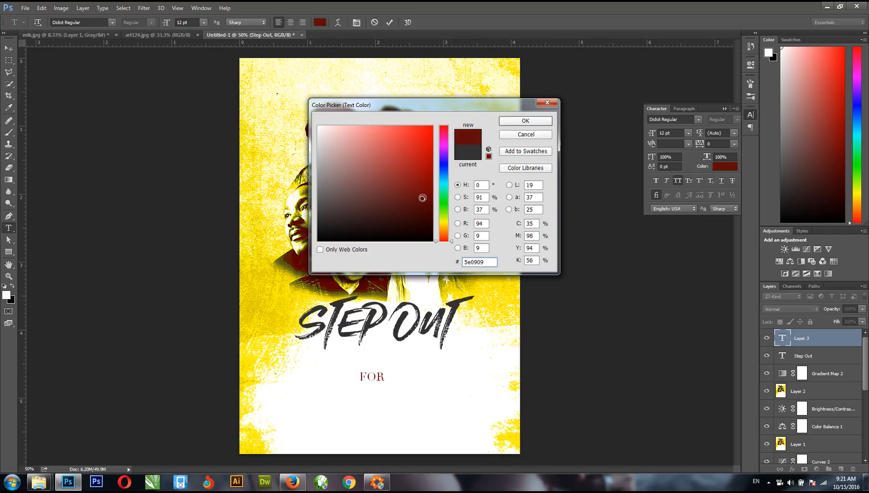
{"action": "left_click", "coordinate": [536, 122]}
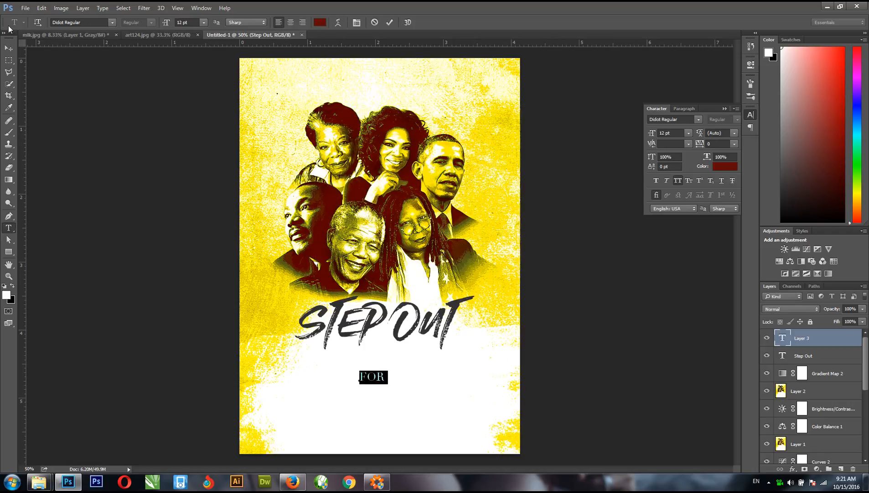
{"action": "left_click", "coordinate": [12, 53]}
{"action": "left_click_drag", "start_coordinate": [387, 385], "coordinate": [385, 354]}
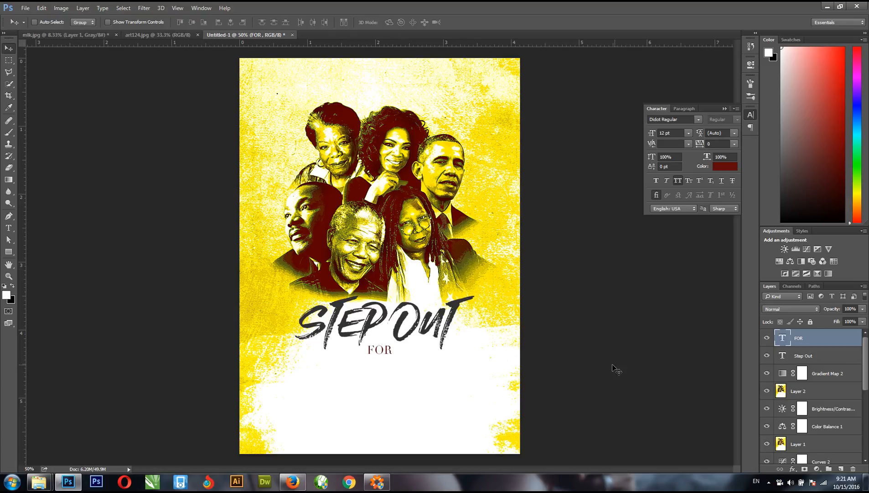
Step: Duplicate the "FOR" text just below itself, changing the copy to "BLACK HISTORY" centered under the original
{"action": "key", "text": "ctrl+j"}
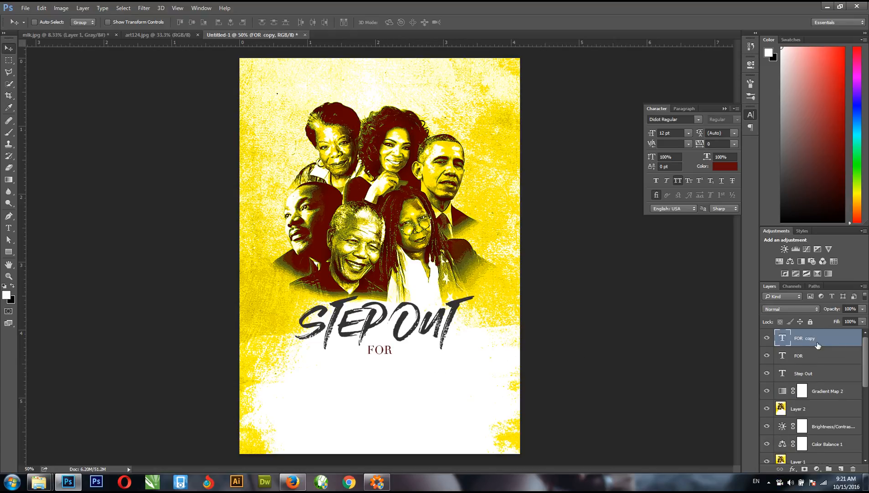
{"action": "left_click_drag", "start_coordinate": [388, 354], "coordinate": [384, 361]}
{"action": "double_click", "coordinate": [782, 337]}
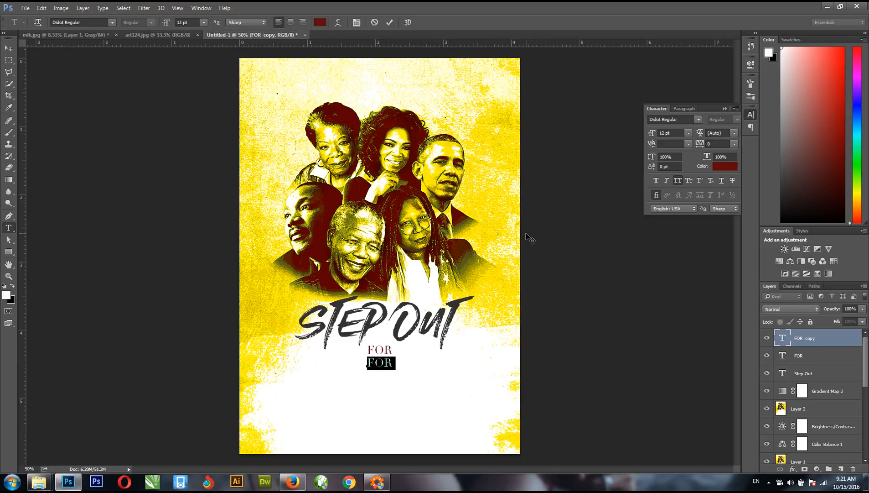
{"action": "double_click", "coordinate": [374, 363]}
{"action": "left_click", "coordinate": [389, 364]}
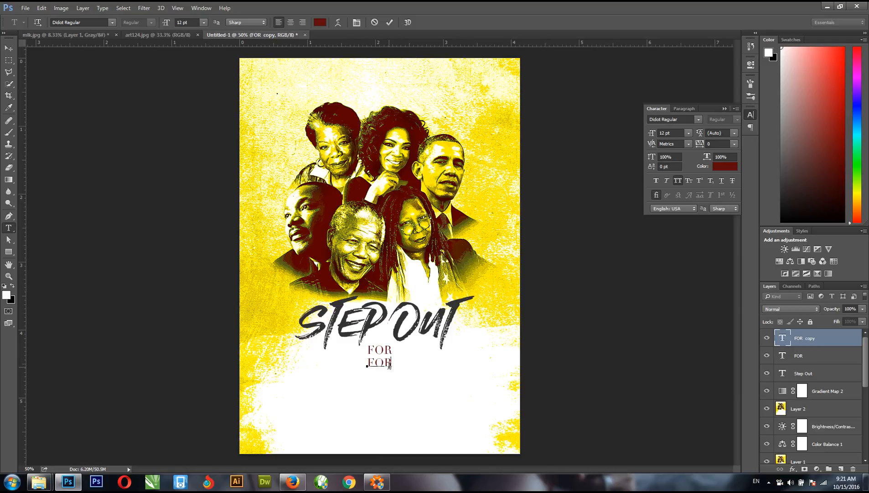
{"action": "type", "text": "BLACK HISTORY!!"}
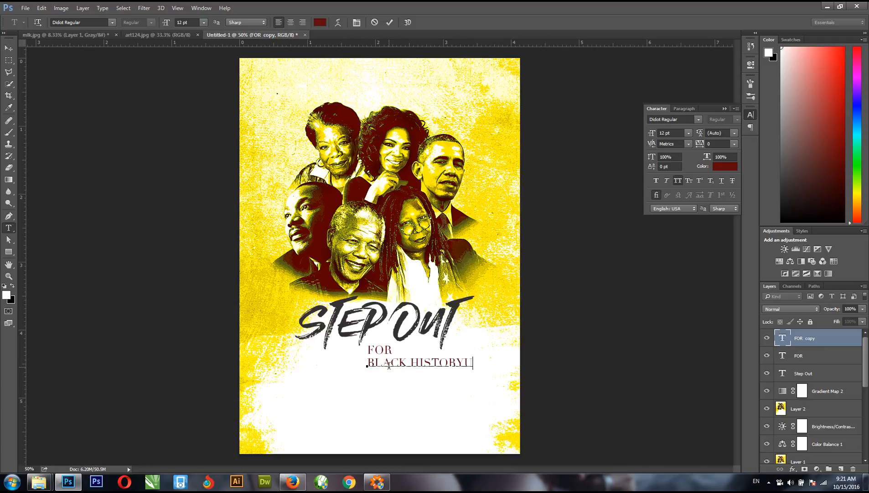
{"action": "key", "text": "BackSpace"}
{"action": "key", "text": "BackSpace"}
{"action": "left_click", "coordinate": [8, 47]}
{"action": "left_click_drag", "start_coordinate": [430, 369], "coordinate": [399, 368]}
Step: Try font sizes of 48 pt and 11 pt on the "BLACK HISTORY" text
{"action": "double_click", "coordinate": [784, 338]}
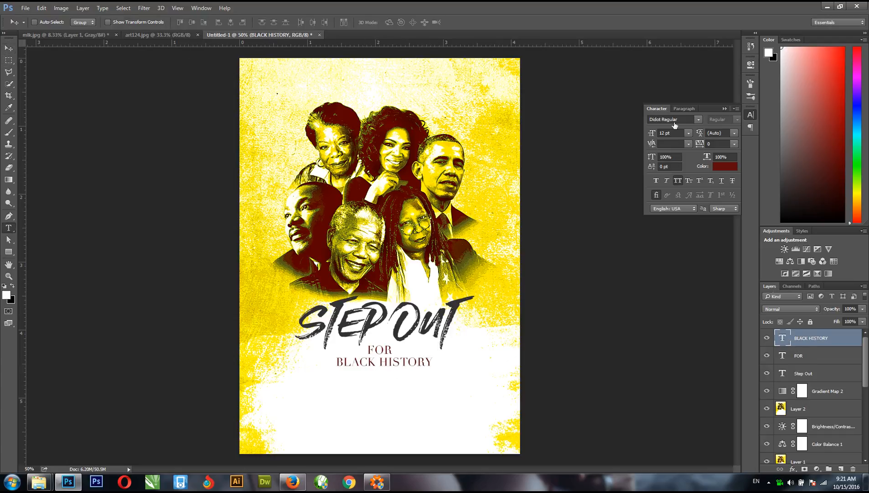
{"action": "left_click", "coordinate": [688, 133]}
{"action": "left_click", "coordinate": [683, 268]}
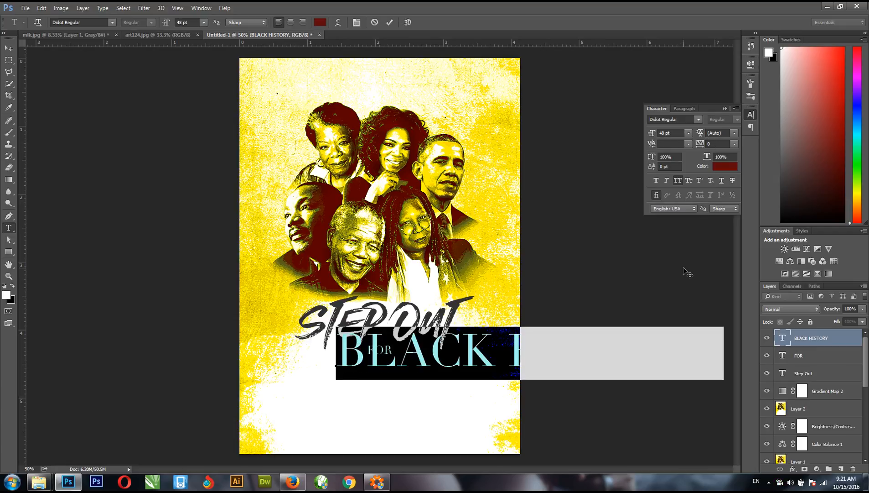
{"action": "left_click", "coordinate": [689, 133]}
{"action": "left_click", "coordinate": [679, 192]}
{"action": "left_click", "coordinate": [688, 121]}
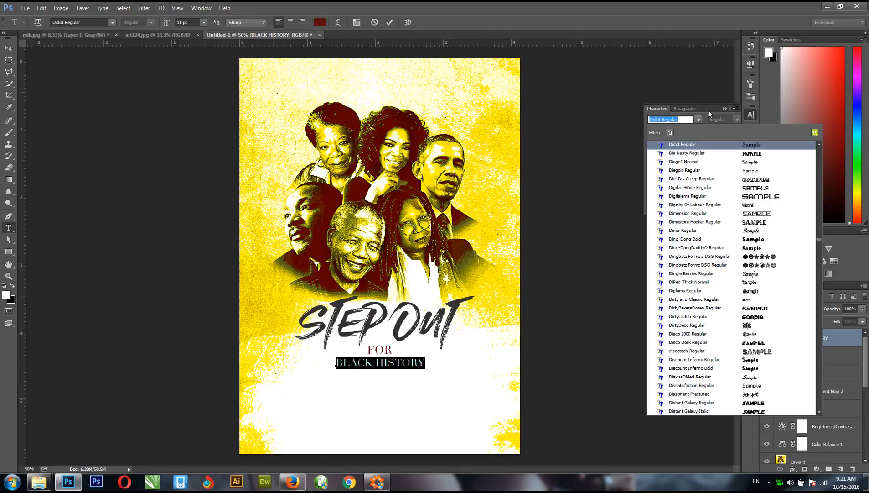
{"action": "left_click", "coordinate": [708, 111]}
Step: Set the "BLACK HISTORY" text's size to 24 pt and center it under "FOR"
{"action": "left_click", "coordinate": [690, 132]}
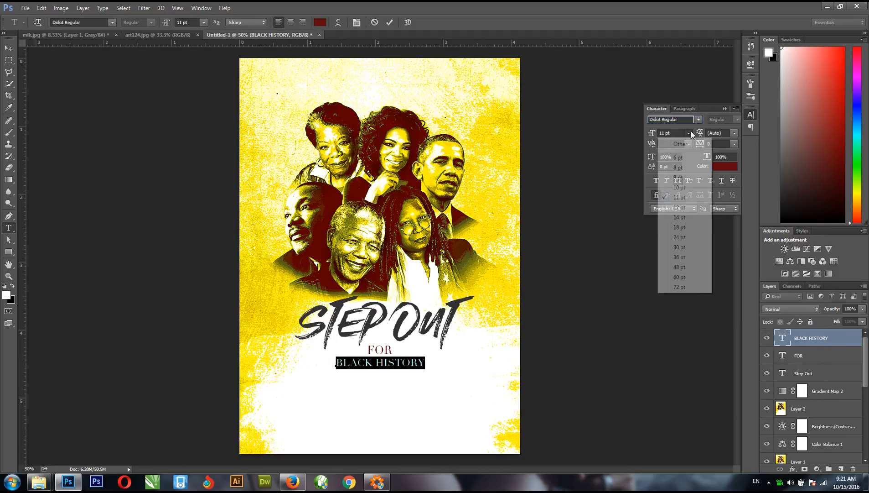
{"action": "left_click", "coordinate": [681, 237]}
{"action": "left_click", "coordinate": [9, 48]}
{"action": "left_click_drag", "start_coordinate": [472, 362], "coordinate": [407, 370]}
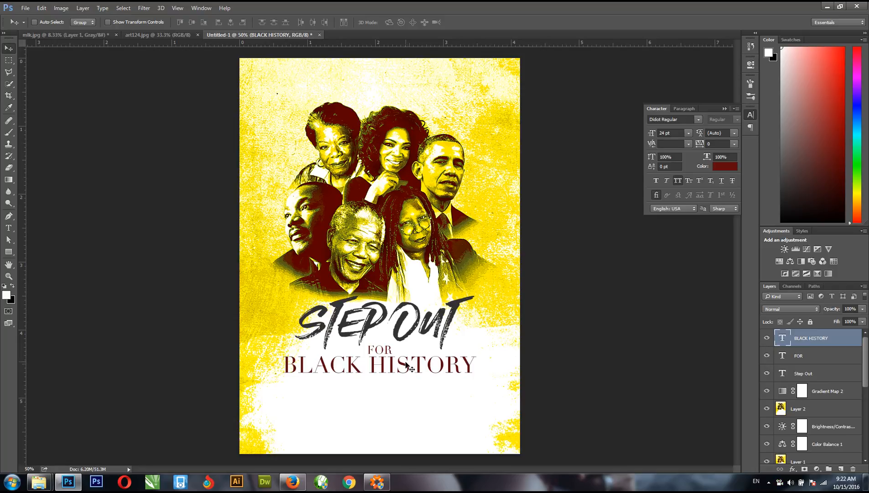
Step: Nudge the "BLACK HISTORY" and "FOR" text layers up together, slightly closer to the title
{"action": "left_click", "coordinate": [816, 357], "text": "shift"}
{"action": "key", "text": "Up"}
{"action": "key", "text": "Up"}
{"action": "key", "text": "Up"}
{"action": "key", "text": "Up"}
{"action": "key", "text": "Up"}
{"action": "key", "text": "Up"}
{"action": "key", "text": "Up"}
{"action": "key", "text": "Up"}
{"action": "key", "text": "Up"}
{"action": "key", "text": "Up"}
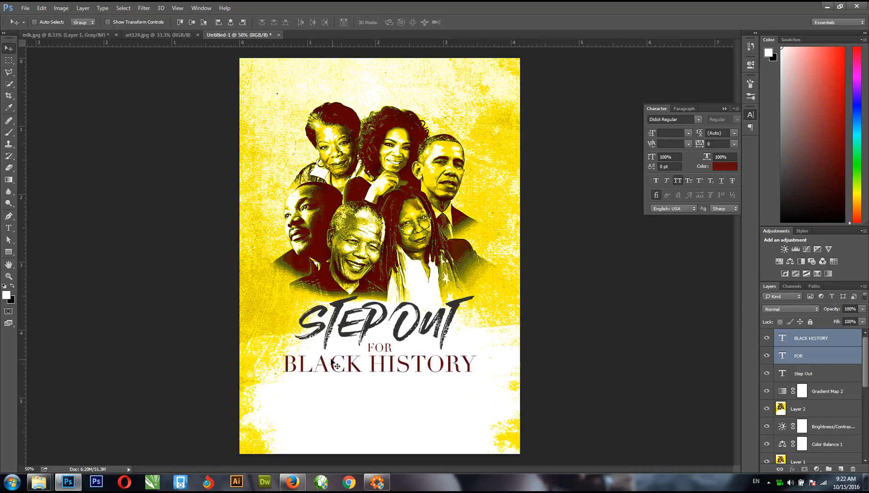
Step: Scale the "BLACK HISTORY" text down to about 21 pt around its center and nudge it up toward "FOR"
{"action": "left_click", "coordinate": [818, 338]}
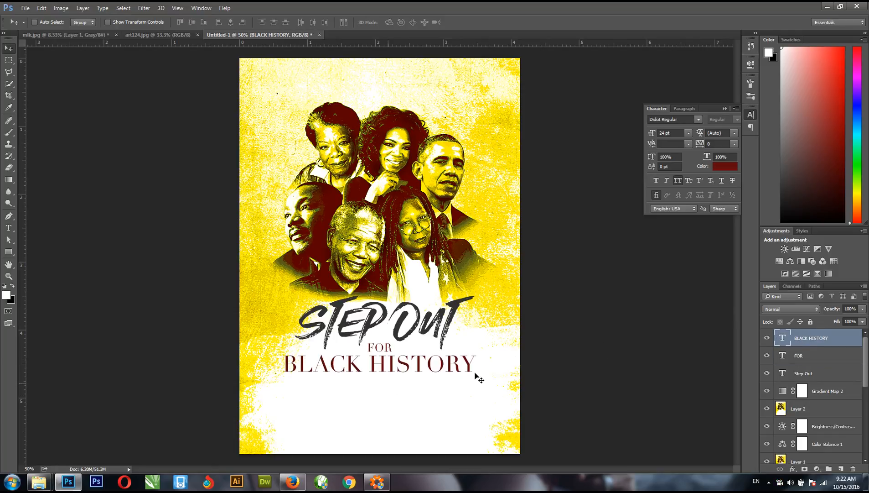
{"action": "key", "text": "ctrl+t"}
{"action": "left_click_drag", "start_coordinate": [478, 352], "coordinate": [466, 353]}
{"action": "key", "text": "Return"}
{"action": "key", "text": "Up"}
{"action": "key", "text": "Up"}
{"action": "key", "text": "Up"}
{"action": "key", "text": "Up"}
{"action": "key", "text": "Up"}
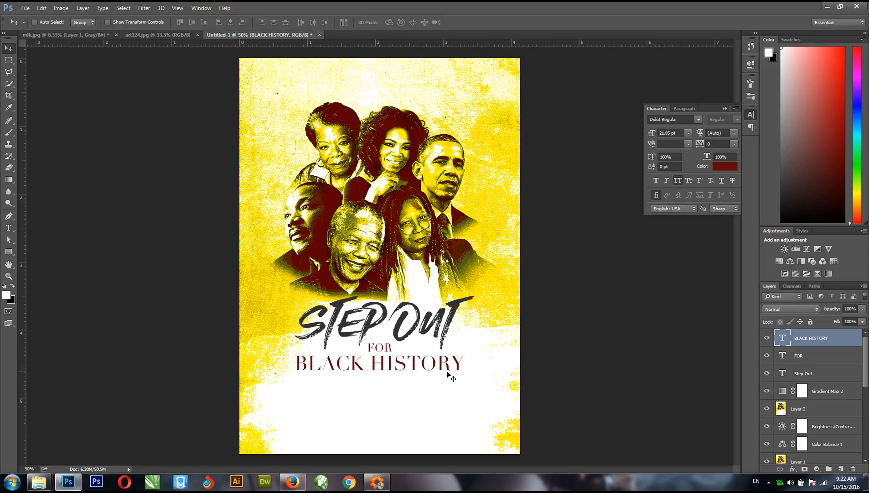
Step: Nudge the "FOR" text layer up slightly, closer to the "Step Out" title
{"action": "right_click", "coordinate": [373, 346]}
{"action": "left_click", "coordinate": [393, 204]}
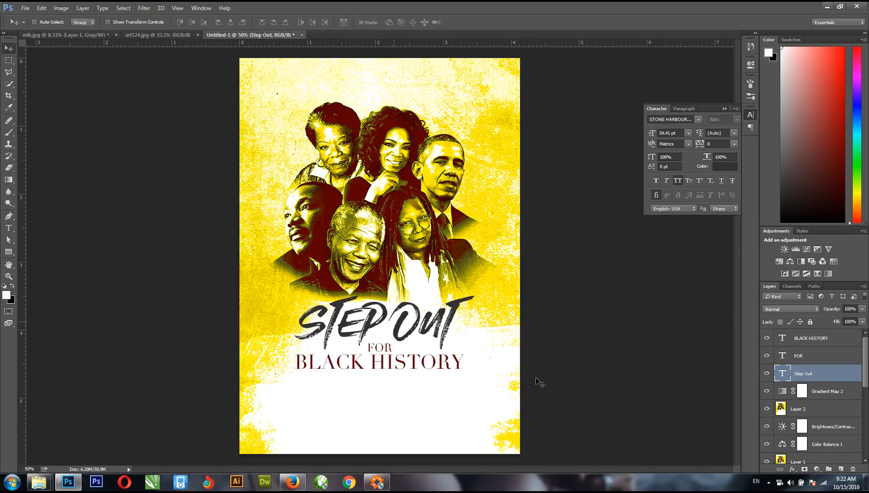
{"action": "right_click", "coordinate": [379, 350]}
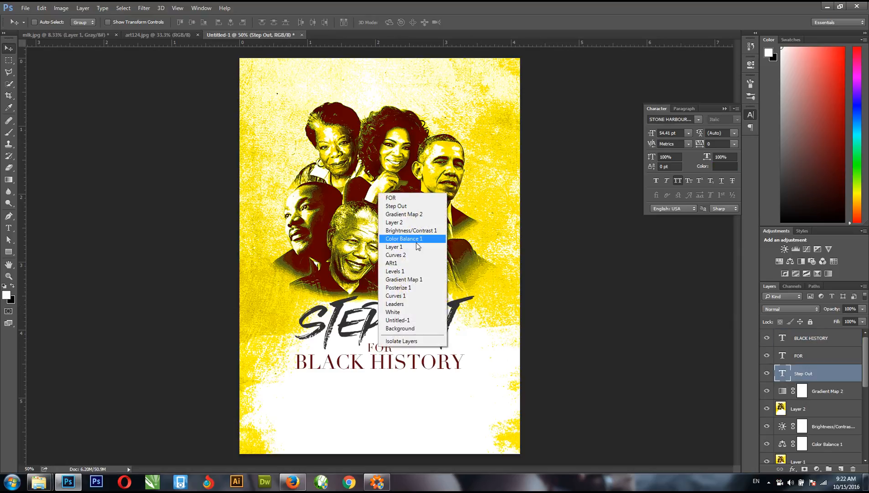
{"action": "left_click", "coordinate": [404, 206]}
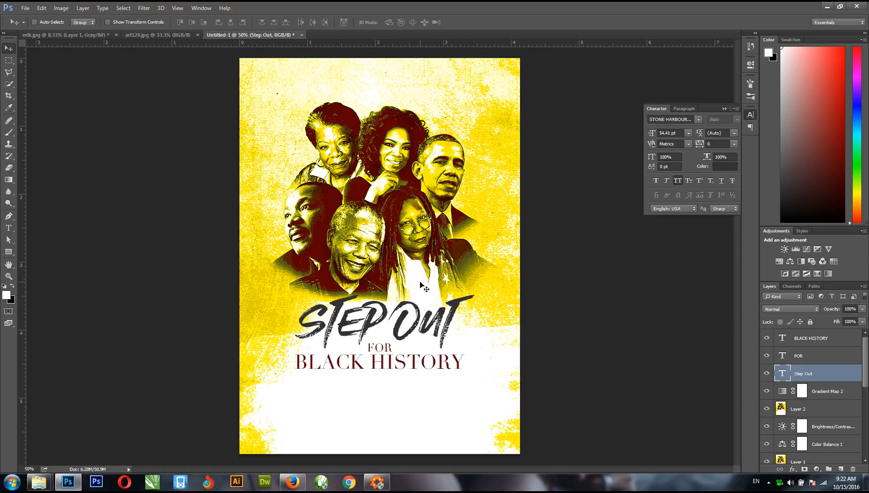
{"action": "left_click", "coordinate": [805, 356]}
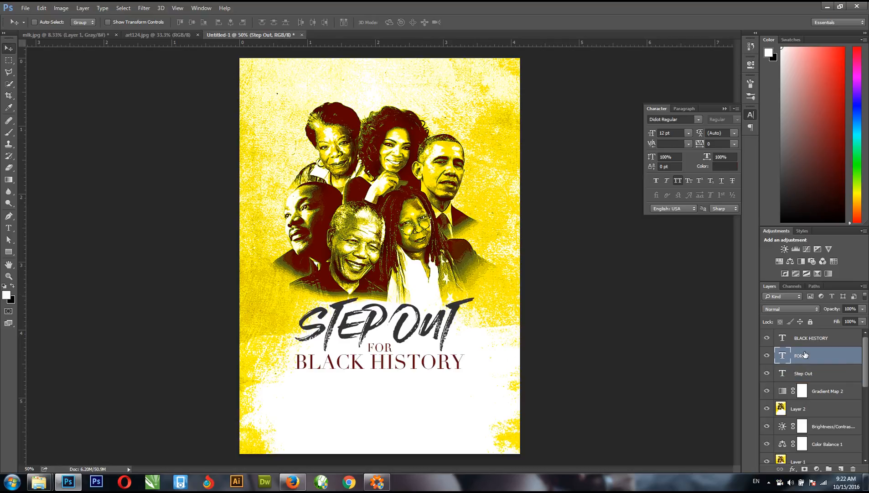
{"action": "key", "text": "Up"}
{"action": "key", "text": "Up"}
{"action": "key", "text": "Up"}
{"action": "key", "text": "Up"}
{"action": "key", "text": "Up"}
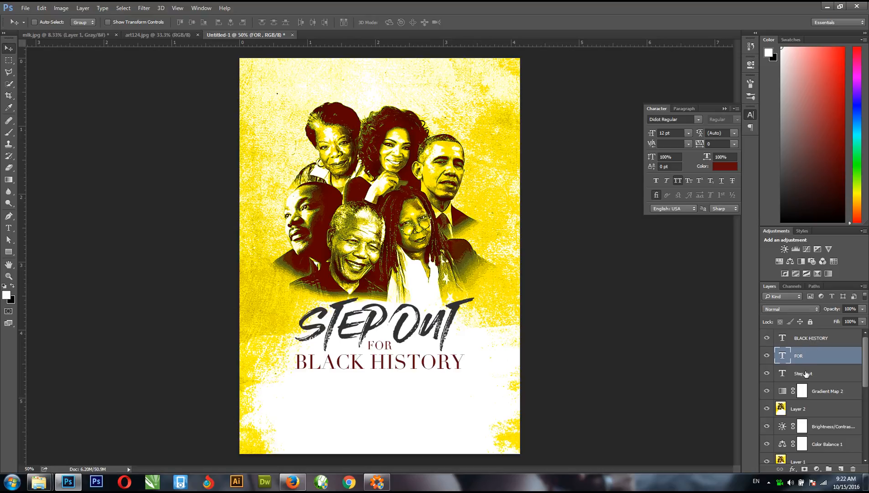
Step: Nudge the "BLACK HISTORY" text layer up slightly toward "FOR"
{"action": "left_click", "coordinate": [812, 338]}
{"action": "key", "text": "Up"}
{"action": "key", "text": "Up"}
{"action": "key", "text": "Up"}
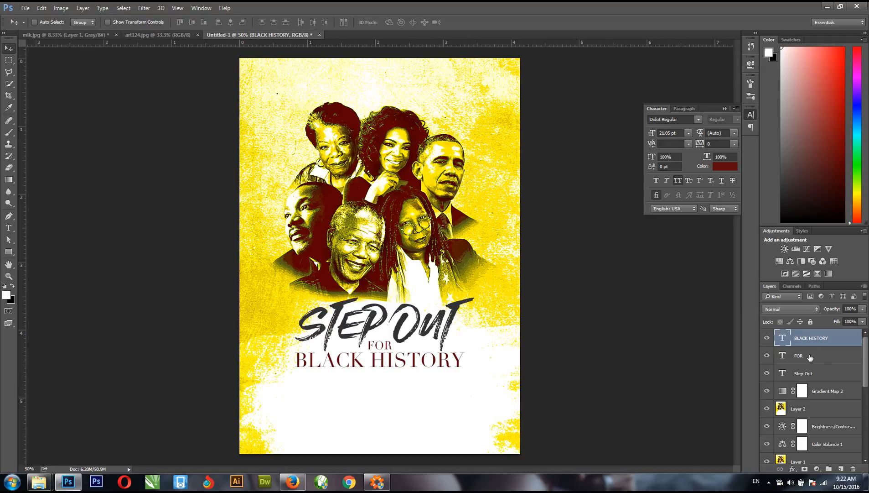
Step: Group all layers from Gradient Map 2 down to Untitled-1, leaving out the Background, and name the group "BG"
{"action": "left_click", "coordinate": [829, 395]}
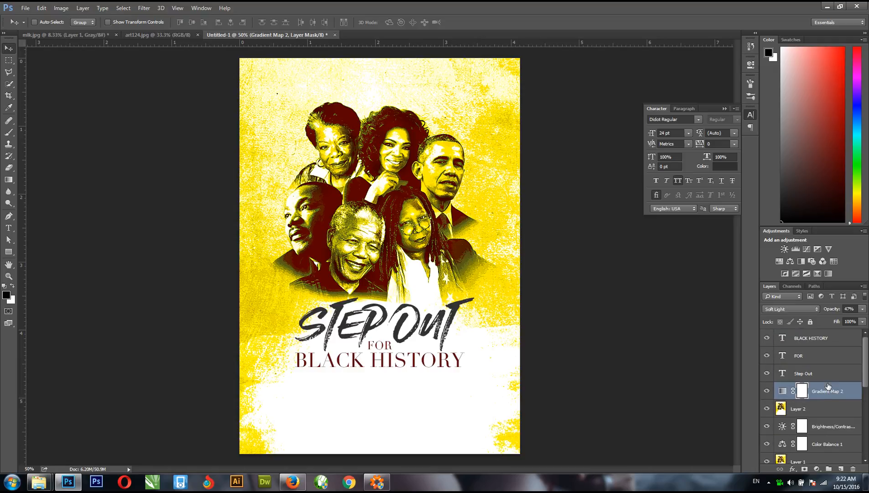
{"action": "scroll", "coordinate": [829, 386], "scroll_direction": "down", "scroll_amount": 5}
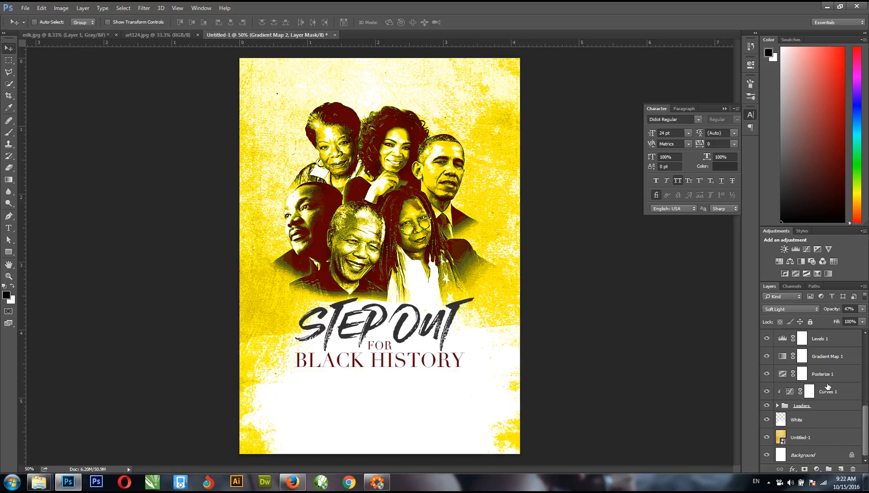
{"action": "left_click", "coordinate": [812, 439], "text": "shift"}
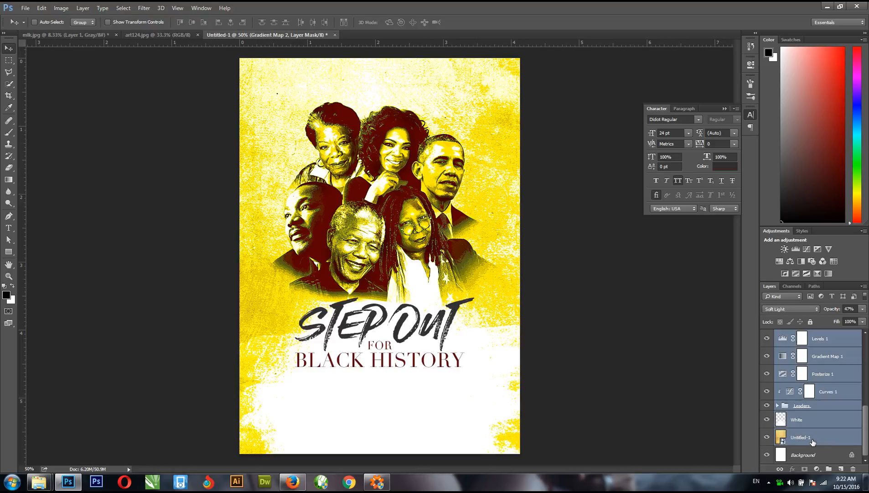
{"action": "scroll", "coordinate": [835, 417], "scroll_direction": "up", "scroll_amount": 5}
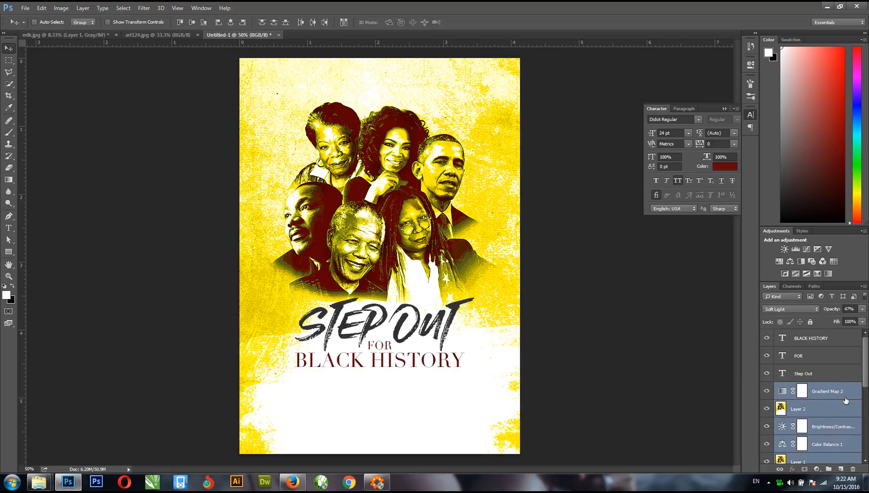
{"action": "scroll", "coordinate": [844, 402], "scroll_direction": "down", "scroll_amount": 5}
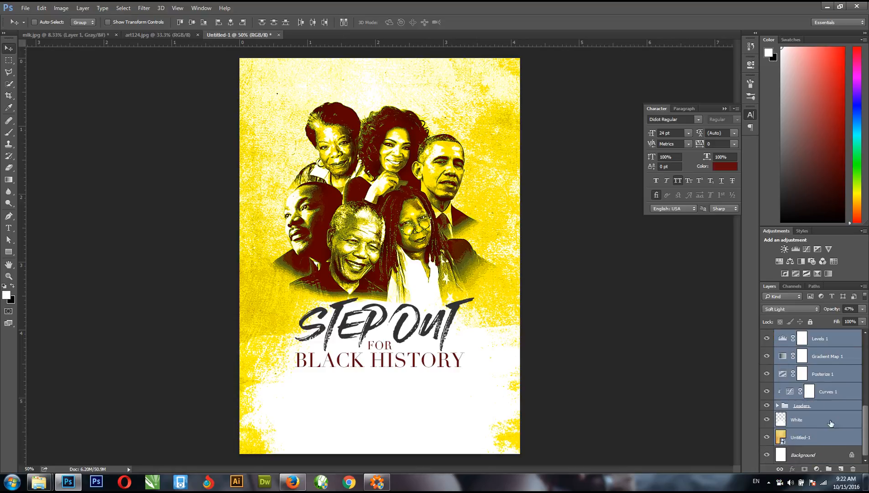
{"action": "left_click", "coordinate": [829, 468]}
{"action": "double_click", "coordinate": [805, 389]}
{"action": "type", "text": "bg"}
{"action": "key", "text": "BackSpace"}
{"action": "key", "text": "BackSpace"}
{"action": "type", "text": "BG"}
{"action": "key", "text": "Return"}
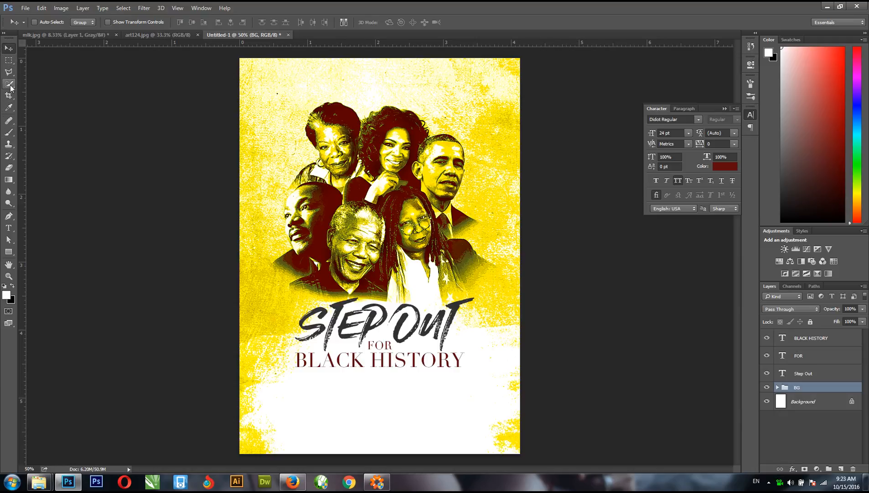
Step: Add the date text "30TH OCT. 2016" in 24 pt Didot Regular below "BLACK HISTORY"
{"action": "left_click", "coordinate": [8, 228]}
{"action": "left_click", "coordinate": [344, 403]}
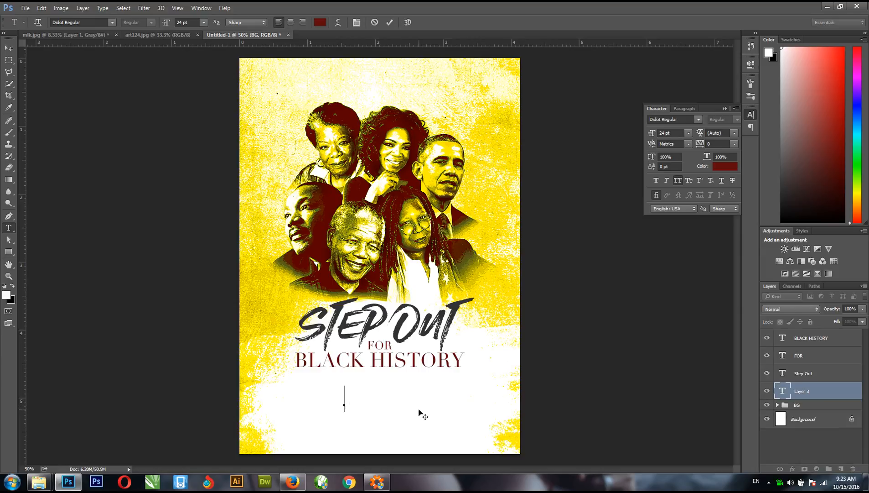
{"action": "type", "text": "30TH"}
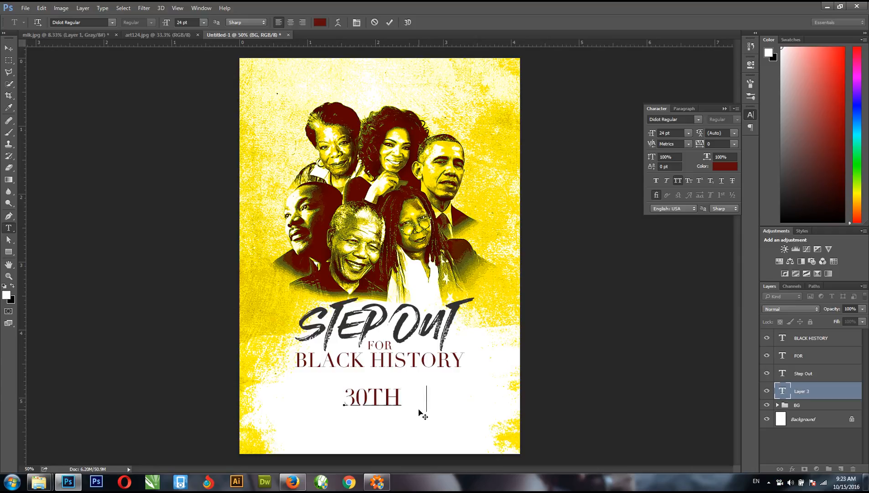
{"action": "type", "text": "    OCT"}
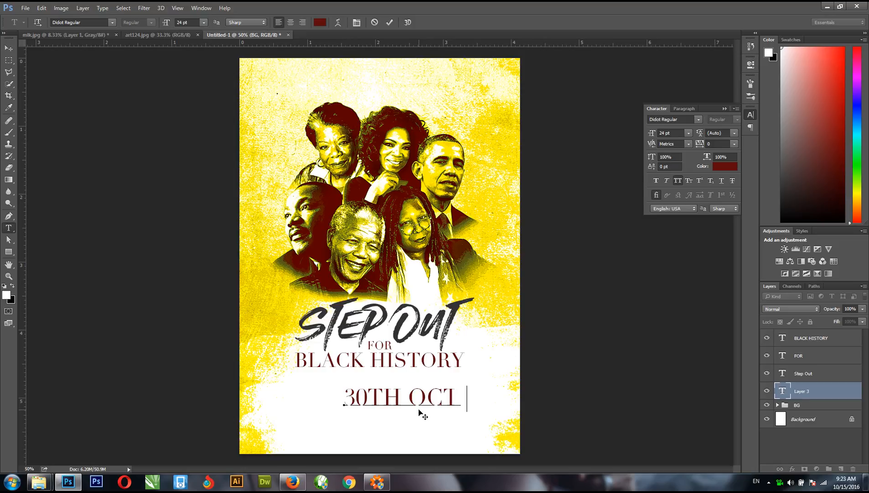
{"action": "type", "text": "  1"}
{"action": "key", "text": "BackSpace"}
{"action": "type", "text": "2016"}
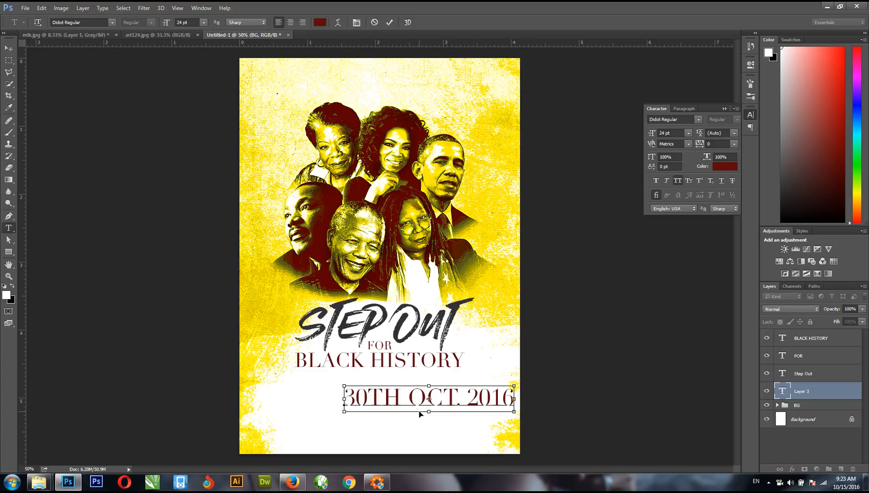
Step: Recolor the date text dark gray #323232 by sampling the "Step Out" title
{"action": "key", "text": "ctrl+a"}
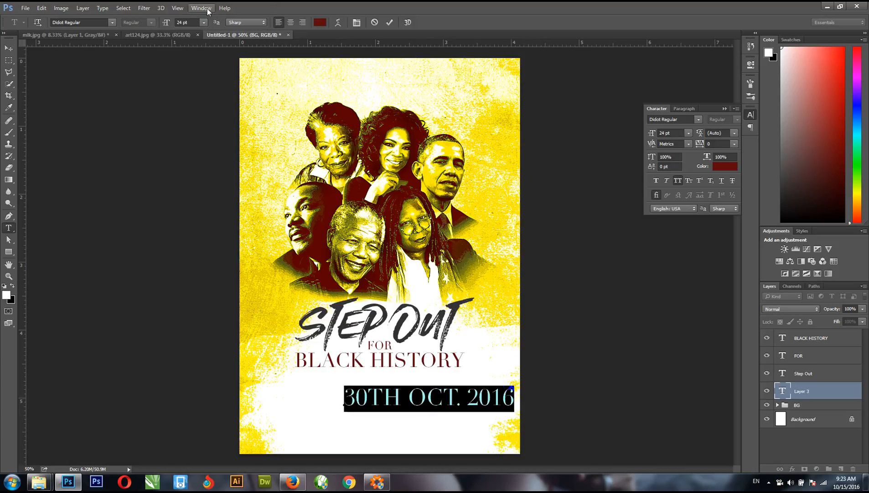
{"action": "left_click", "coordinate": [714, 167]}
{"action": "left_click", "coordinate": [396, 326]}
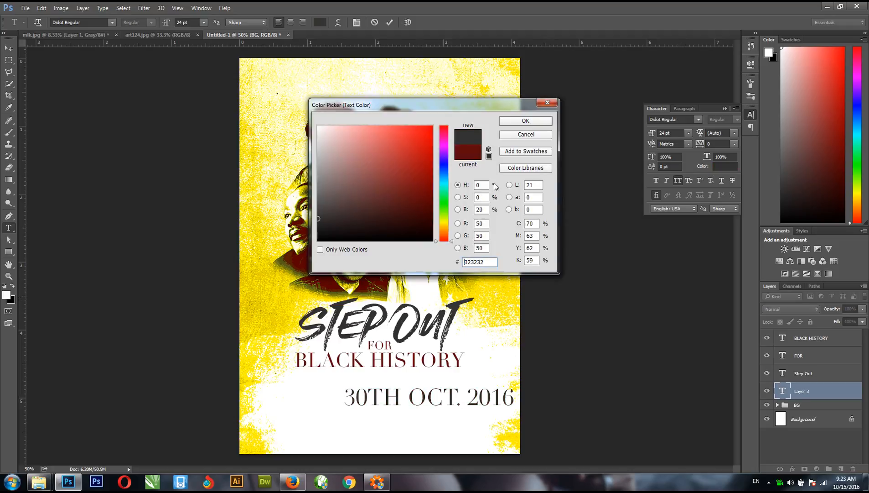
{"action": "left_click", "coordinate": [534, 122]}
Step: Scale the date text down to about 17.6 pt and center it below "BLACK HISTORY"
{"action": "left_click", "coordinate": [9, 48]}
{"action": "left_click_drag", "start_coordinate": [464, 409], "coordinate": [388, 406]}
{"action": "key", "text": "ctrl+t"}
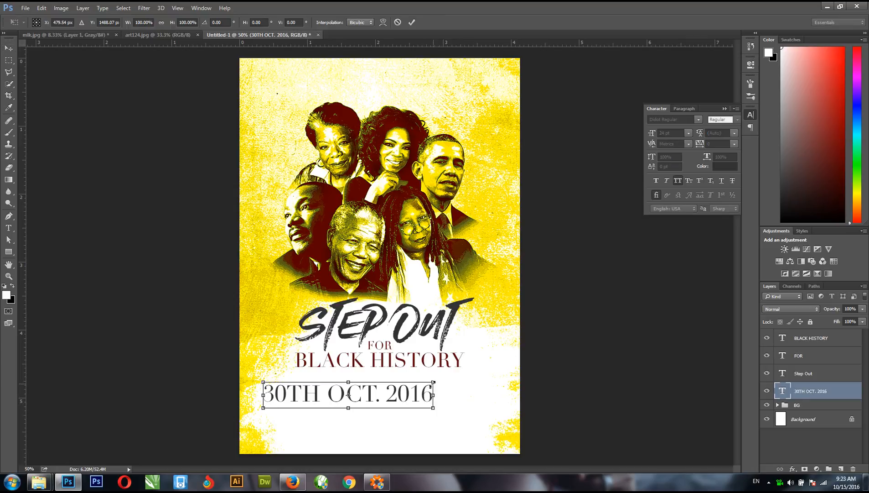
{"action": "mouse_move", "coordinate": [435, 384]}
{"action": "left_mouse_down"}
{"action": "mouse_move", "coordinate": [393, 390]}
{"action": "mouse_move", "coordinate": [441, 380]}
{"action": "left_mouse_up"}
{"action": "key", "text": "Return"}
{"action": "left_click_drag", "start_coordinate": [377, 396], "coordinate": [388, 402]}
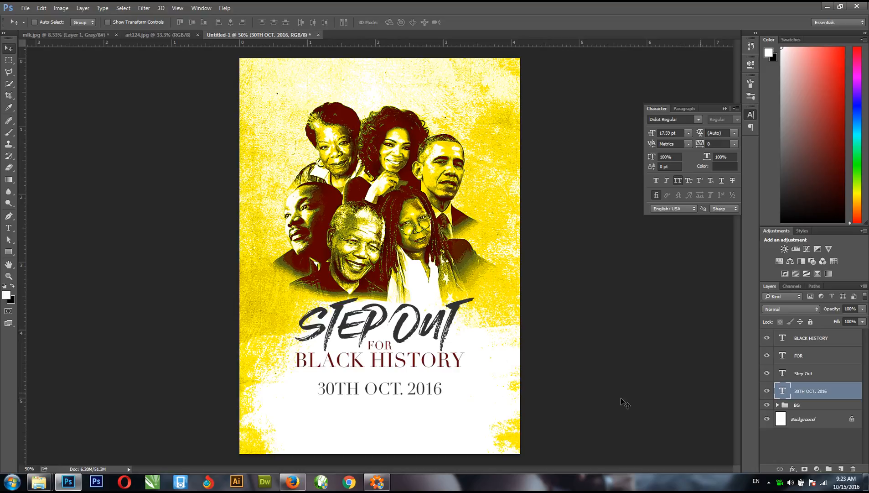
Step: Move the "Step Out", "FOR" and "BLACK HISTORY" lines down the flyer, with the date placed close beneath them
{"action": "left_click", "coordinate": [814, 337]}
{"action": "left_click", "coordinate": [808, 373], "text": "shift"}
{"action": "left_click_drag", "start_coordinate": [402, 324], "coordinate": [418, 367]}
{"action": "left_click", "coordinate": [817, 391], "text": "shift"}
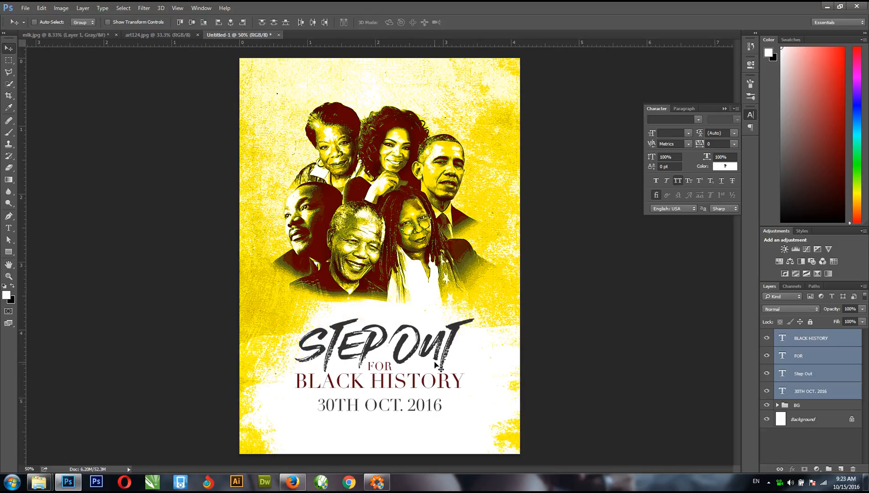
Step: Scale the date text down slightly around its center and move all four text layers up a little together
{"action": "left_click", "coordinate": [811, 333]}
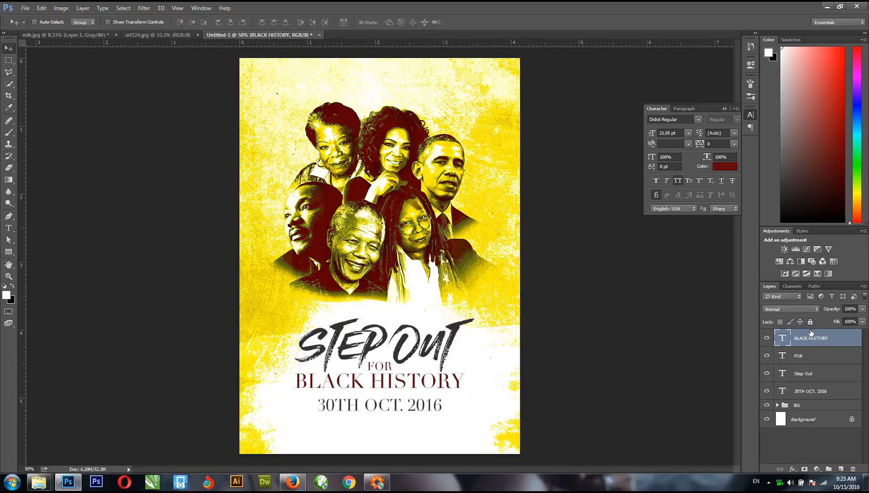
{"action": "right_click", "coordinate": [430, 401]}
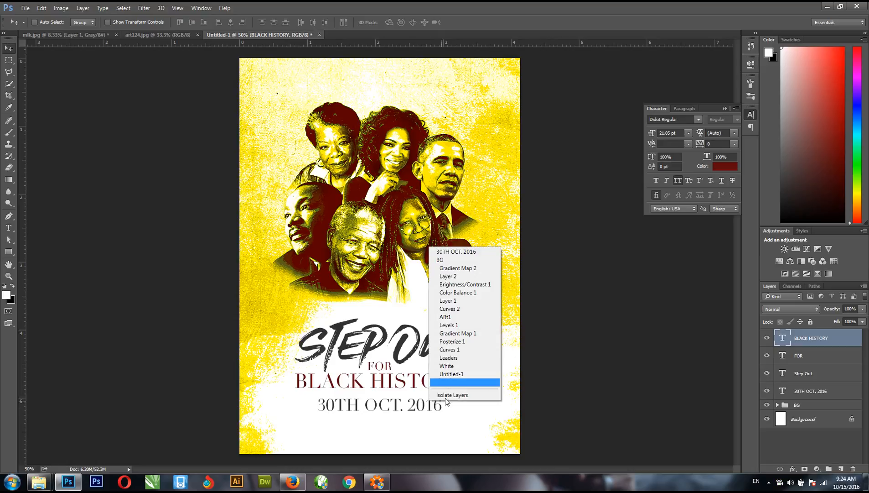
{"action": "left_click", "coordinate": [456, 251]}
{"action": "key", "text": "ctrl+t"}
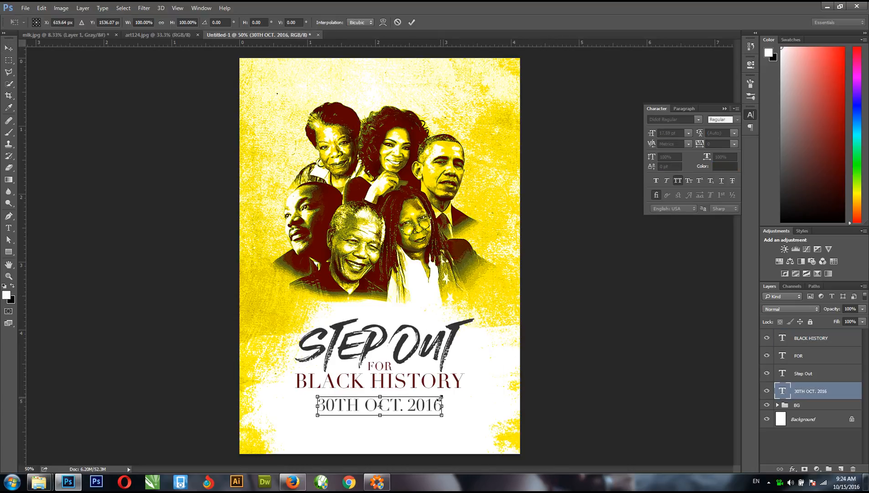
{"action": "left_click_drag", "start_coordinate": [441, 395], "coordinate": [420, 373]}
{"action": "key", "text": "Return"}
{"action": "left_click", "coordinate": [817, 341], "text": "shift"}
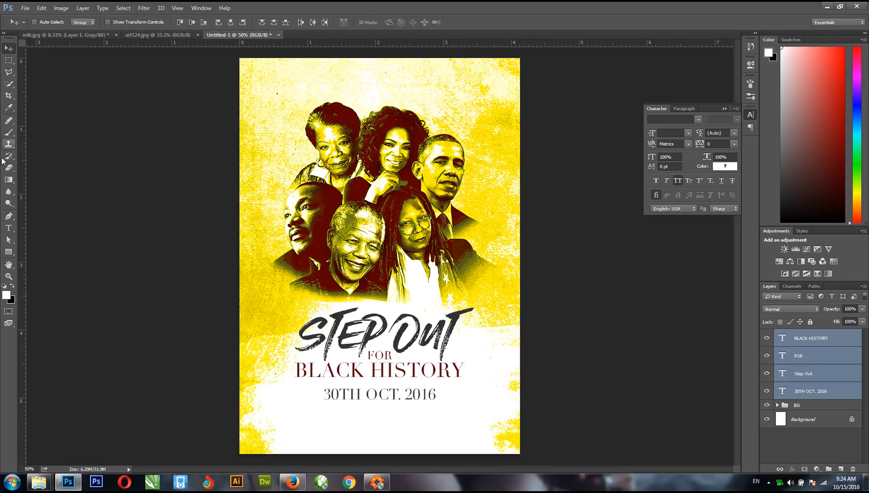
Step: Add the text "CEASAR GRAPHIX TUTORIAL" above the portraits near the flyer's upper edge and color it dark gray
{"action": "left_click", "coordinate": [8, 228]}
{"action": "left_click", "coordinate": [272, 79]}
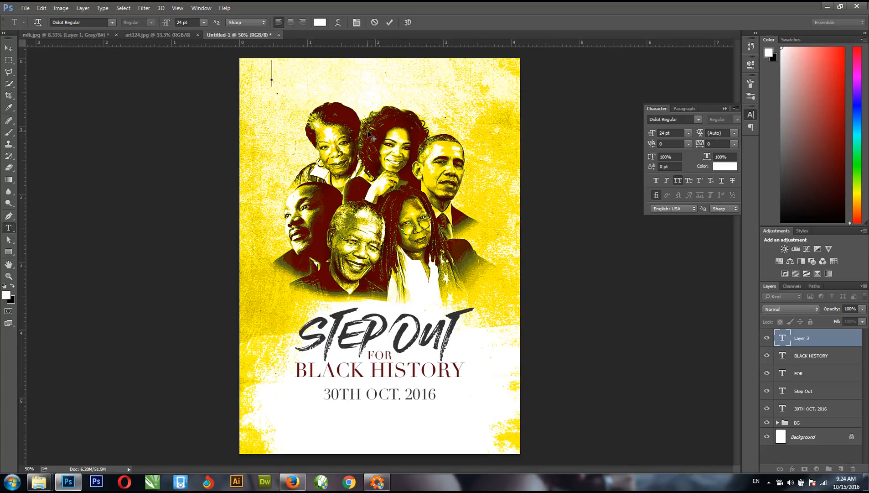
{"action": "type", "text": "CEASAR NEGRA"}
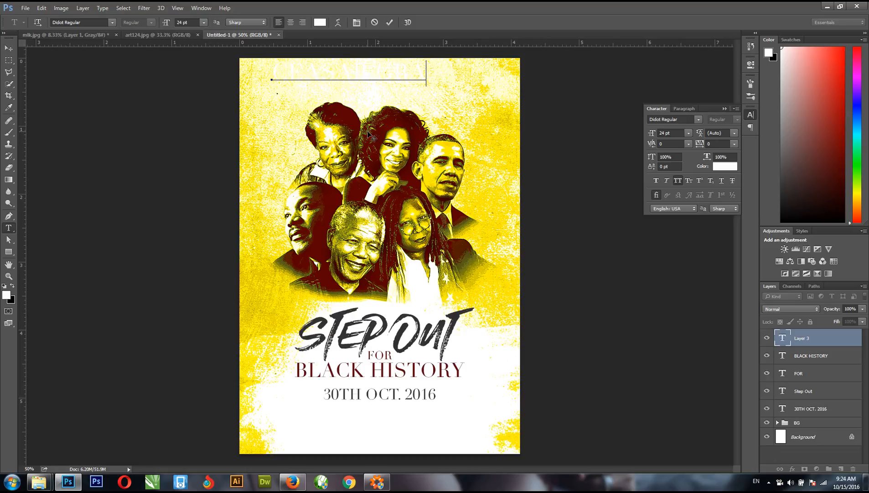
{"action": "key", "text": "ctrl+a"}
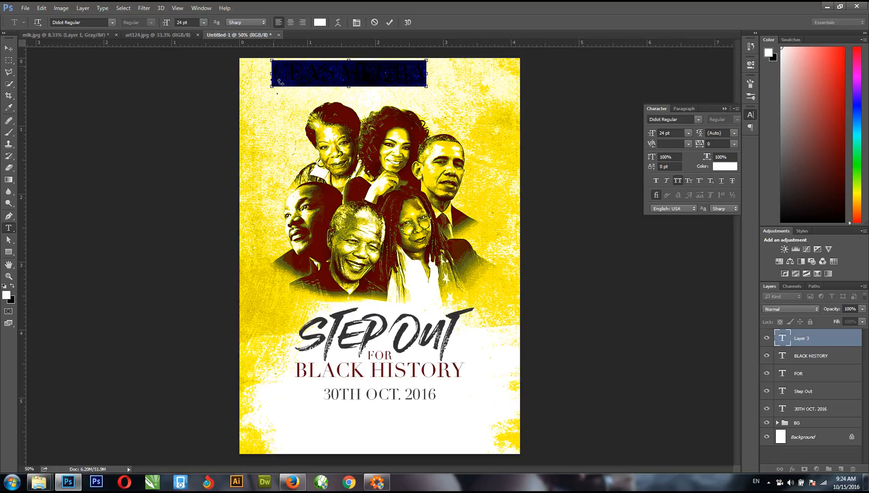
{"action": "left_click", "coordinate": [319, 23]}
{"action": "left_click_drag", "start_coordinate": [345, 210], "coordinate": [326, 210]}
{"action": "left_click", "coordinate": [525, 121]}
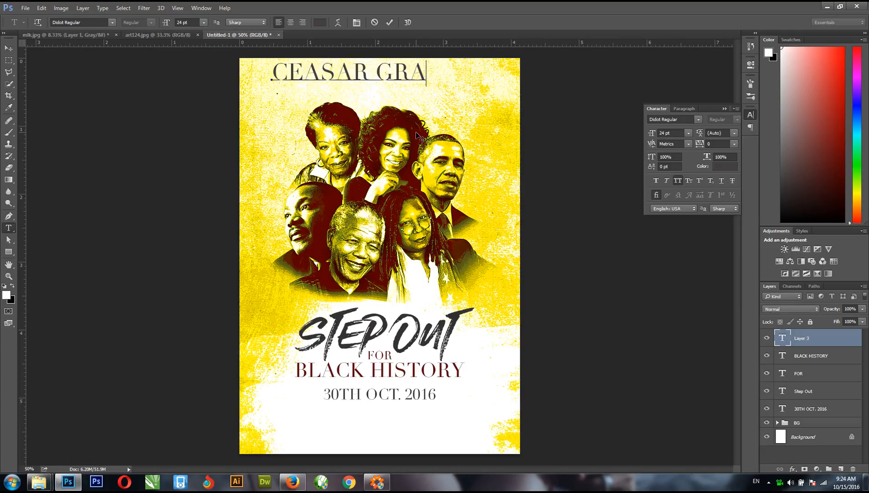
{"action": "type", "text": "PHIX TUTORIAL"}
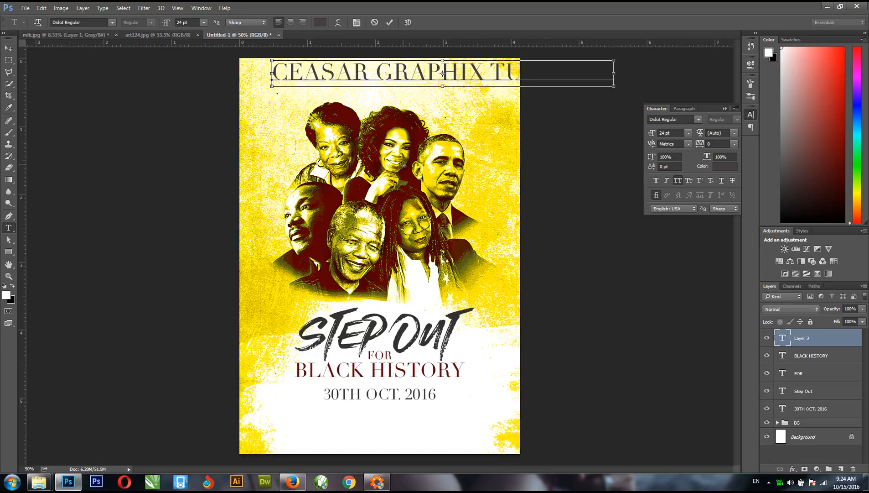
Step: Set the "CEASAR GRAPHIX TUTORIAL" text to 10 pt, then scale it down to about 7.15 pt and place it slightly lower
{"action": "key", "text": "ctrl+a"}
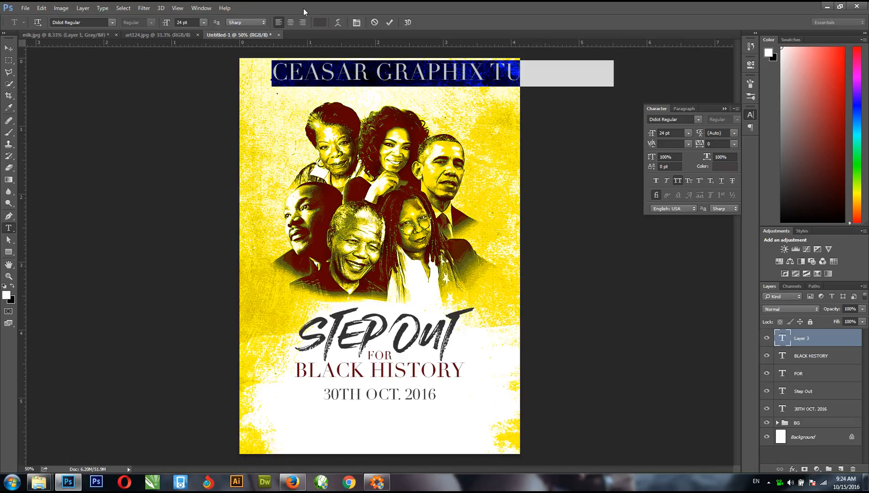
{"action": "left_click", "coordinate": [202, 22]}
{"action": "left_click", "coordinate": [197, 77]}
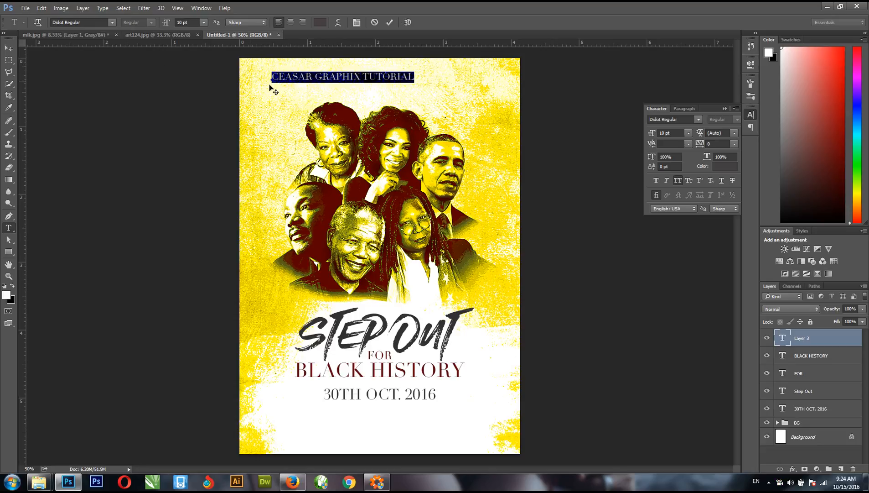
{"action": "left_click", "coordinate": [7, 48]}
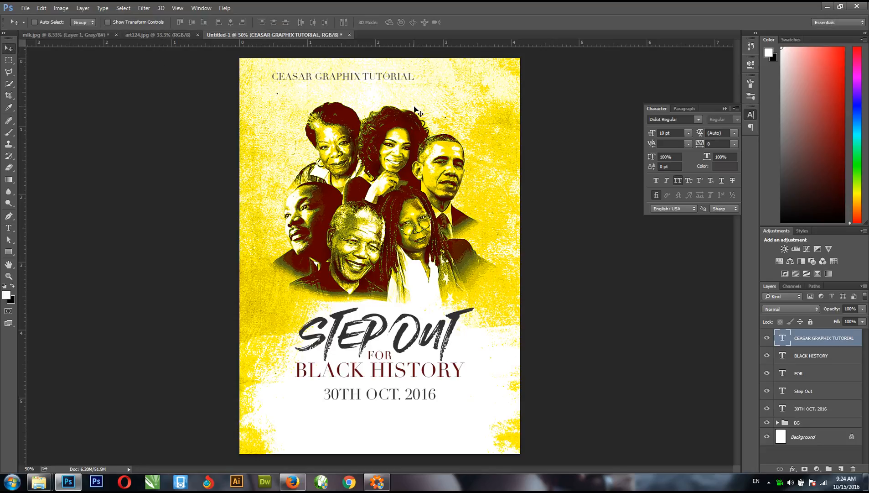
{"action": "key", "text": "ctrl+t"}
{"action": "left_click_drag", "start_coordinate": [414, 72], "coordinate": [351, 87]}
{"action": "key", "text": "Return"}
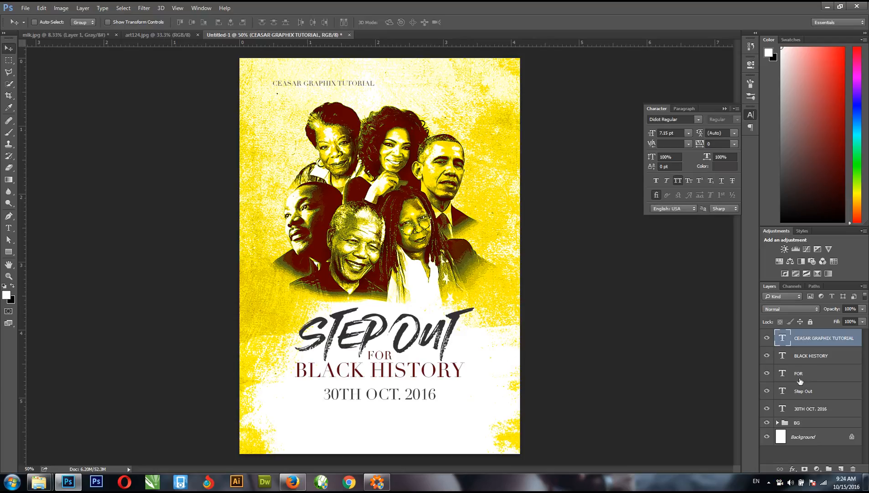
Step: Set the tracking of the "CEASAR GRAPHIX TUTORIAL" text to 560 and center the line near the flyer's upper edge
{"action": "double_click", "coordinate": [782, 337]}
{"action": "left_click", "coordinate": [715, 143]}
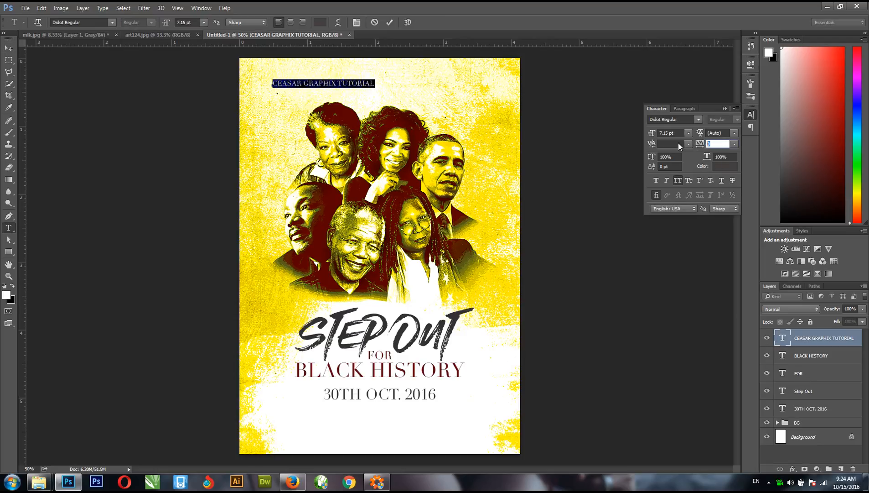
{"action": "key", "text": "Up"}
{"action": "key", "text": "Up"}
{"action": "key", "text": "Up"}
{"action": "key", "text": "Up"}
{"action": "key", "text": "Up"}
{"action": "key", "text": "Up"}
{"action": "key", "text": "Up"}
{"action": "key", "text": "Up"}
{"action": "key", "text": "Up"}
{"action": "key", "text": "Up"}
{"action": "key", "text": "Up"}
{"action": "key", "text": "Up"}
{"action": "key", "text": "Up"}
{"action": "key", "text": "Up"}
{"action": "key", "text": "Up"}
{"action": "key", "text": "Up"}
{"action": "key", "text": "Up"}
{"action": "key", "text": "Up"}
{"action": "key", "text": "Up"}
{"action": "key", "text": "Up"}
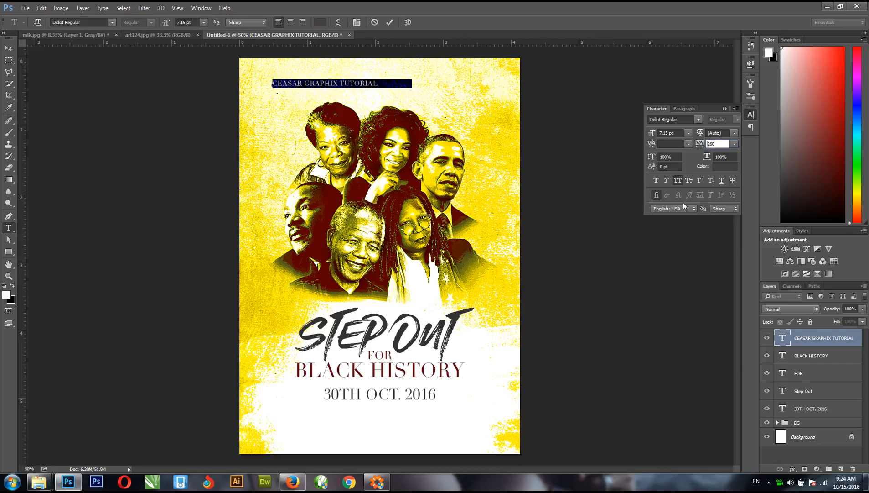
{"action": "key", "text": "Up"}
{"action": "key", "text": "Up"}
{"action": "key", "text": "Up"}
{"action": "key", "text": "Up"}
{"action": "key", "text": "Up"}
{"action": "key", "text": "Up"}
{"action": "key", "text": "Up"}
{"action": "key", "text": "Up"}
{"action": "key", "text": "Up"}
{"action": "key", "text": "Up"}
{"action": "key", "text": "Up"}
{"action": "key", "text": "Up"}
{"action": "key", "text": "Up"}
{"action": "key", "text": "Up"}
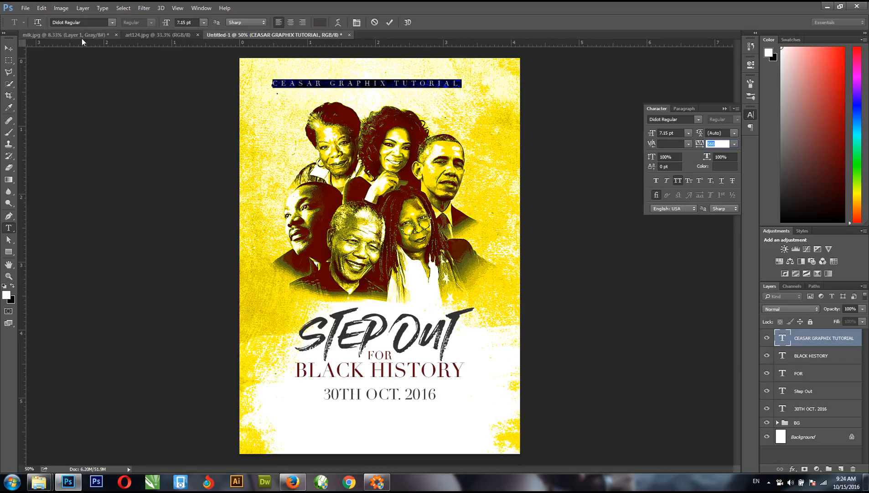
{"action": "left_click", "coordinate": [6, 48]}
{"action": "left_click_drag", "start_coordinate": [362, 91], "coordinate": [370, 89]}
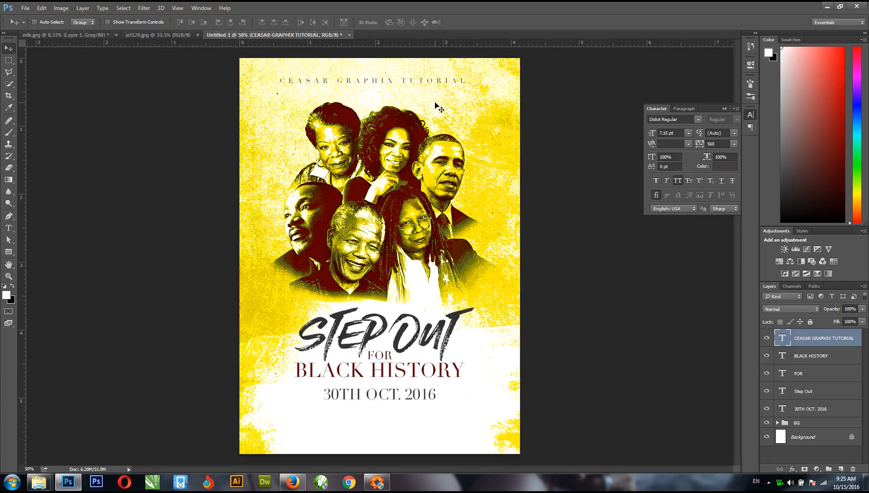
{"action": "double_click", "coordinate": [782, 337]}
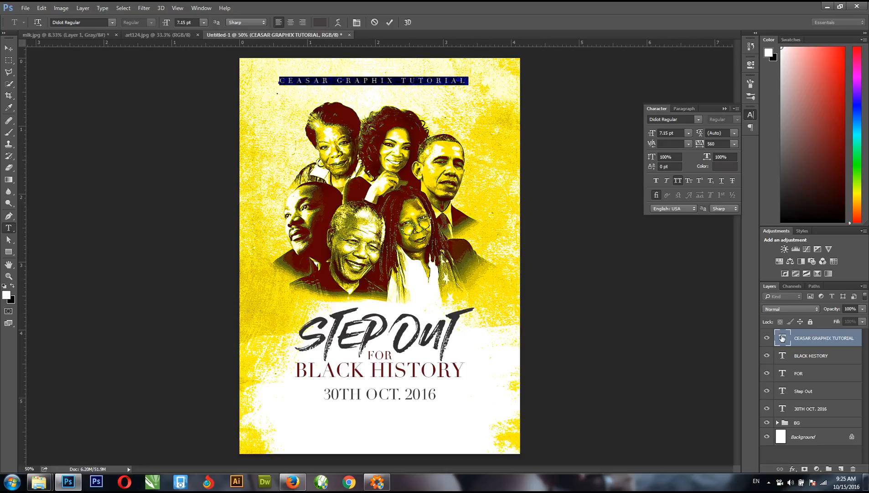
{"action": "left_click", "coordinate": [387, 80]}
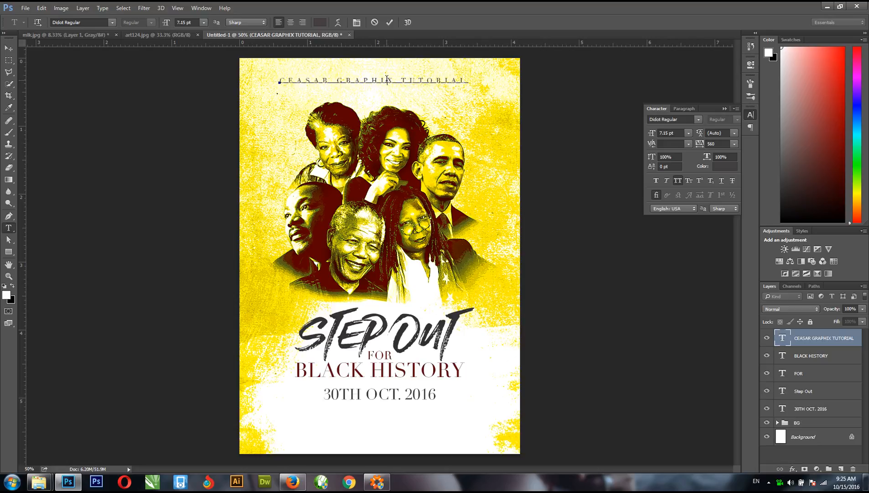
{"action": "left_click", "coordinate": [8, 46]}
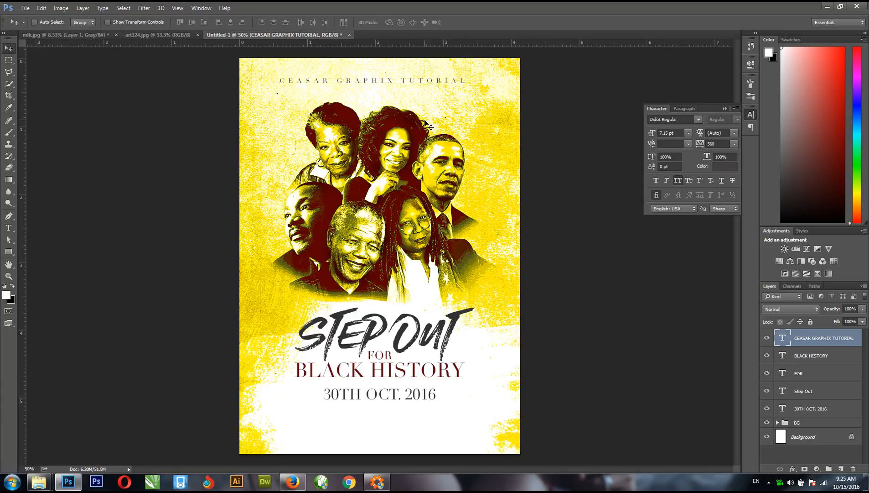
Step: Duplicate the "CEASAR GRAPHIX TUTORIAL" text just below the original and change the copy's wording to "PRESENTS"
{"action": "key", "text": "ctrl+j"}
{"action": "left_click_drag", "start_coordinate": [411, 85], "coordinate": [410, 97]}
{"action": "double_click", "coordinate": [782, 338]}
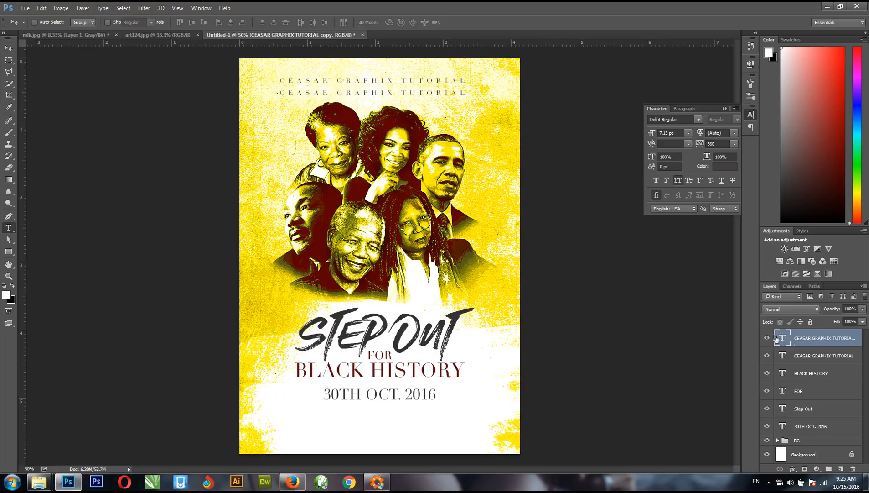
{"action": "type", "text": "PRE"}
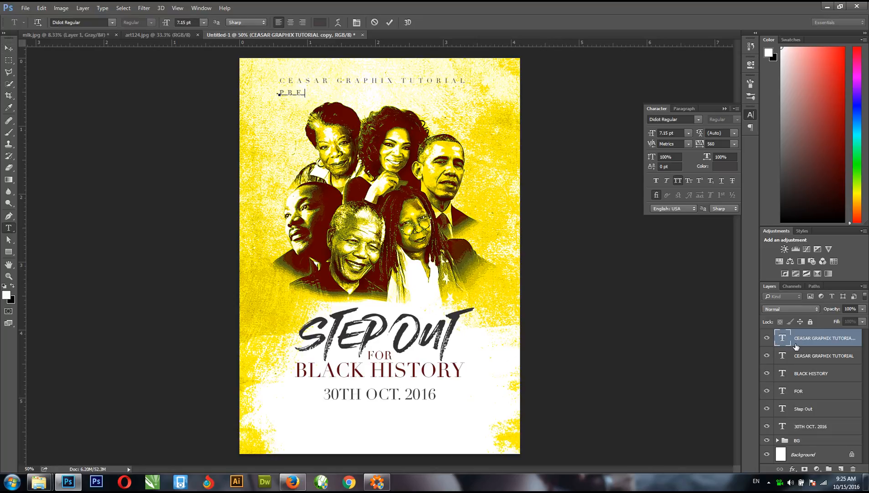
{"action": "type", "text": "SENTS"}
{"action": "left_click", "coordinate": [9, 48]}
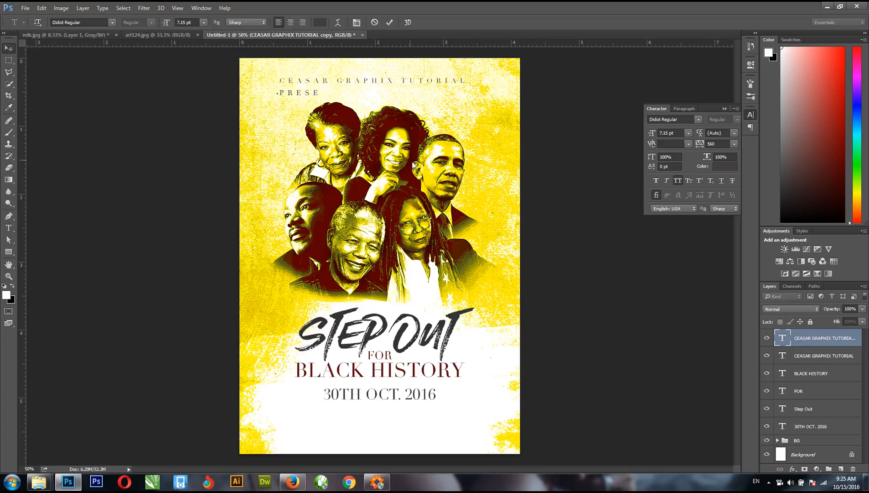
Step: Center the "PRESENTS" text beneath the header line and scale it down to about 5.35 pt
{"action": "left_click_drag", "start_coordinate": [321, 98], "coordinate": [381, 97]}
{"action": "key", "text": "ctrl+t"}
{"action": "key", "text": "Return"}
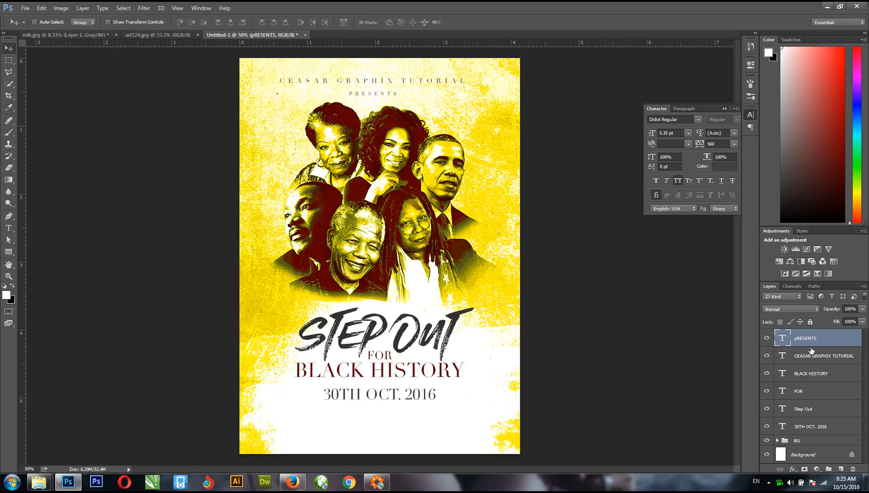
Step: Select only the "30TH OCT. 2016" text layer
{"action": "left_click", "coordinate": [817, 424], "text": "shift"}
{"action": "left_click", "coordinate": [819, 373]}
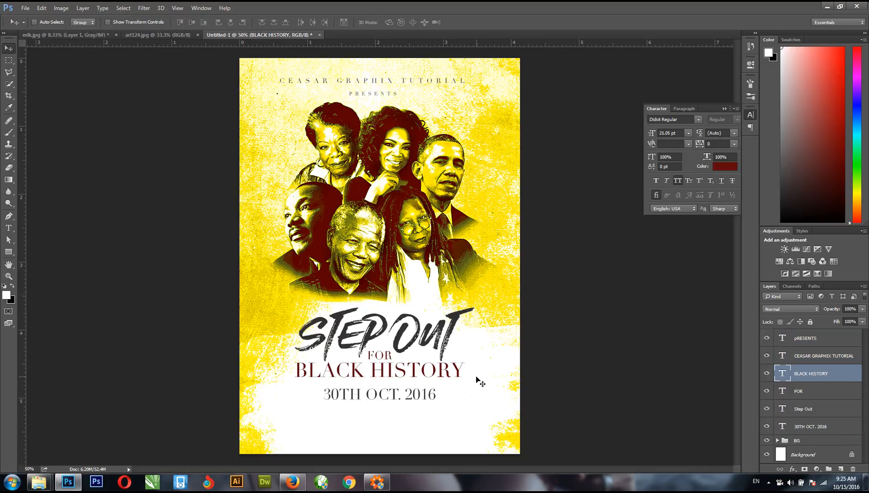
{"action": "left_click", "coordinate": [810, 428], "text": "shift"}
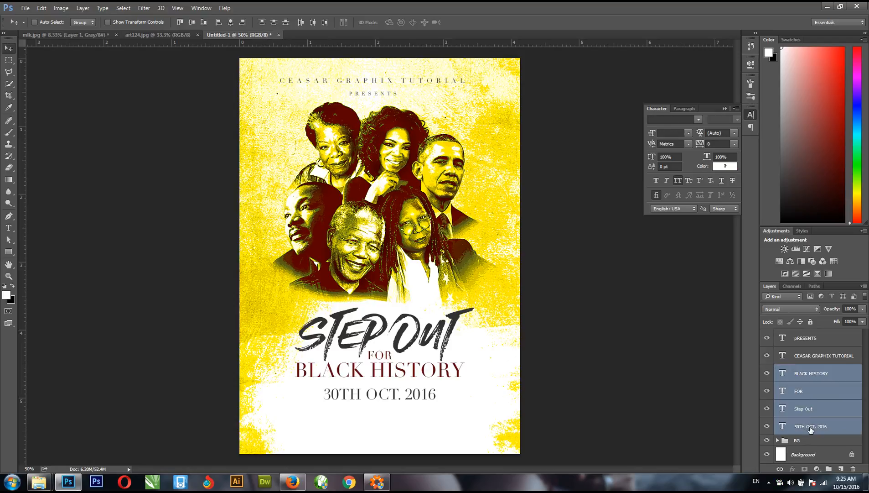
{"action": "left_click", "coordinate": [823, 375], "text": "ctrl"}
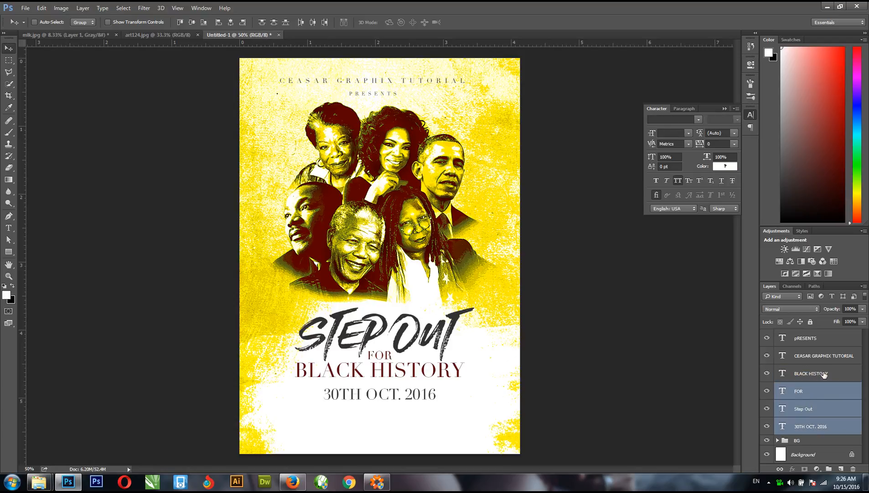
{"action": "left_click", "coordinate": [813, 395], "text": "ctrl"}
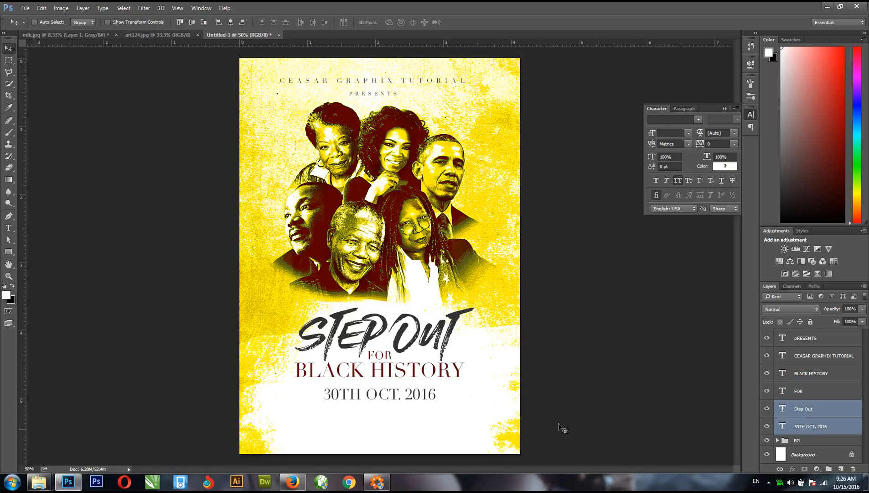
{"action": "left_click", "coordinate": [856, 425]}
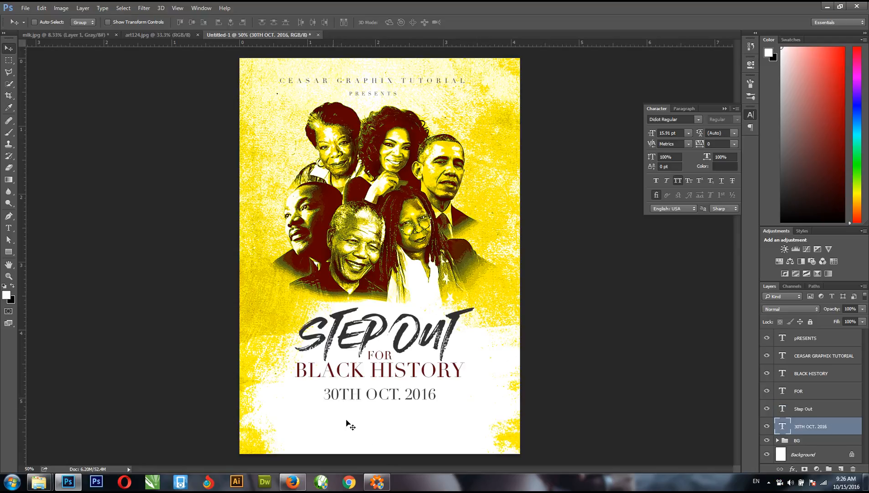